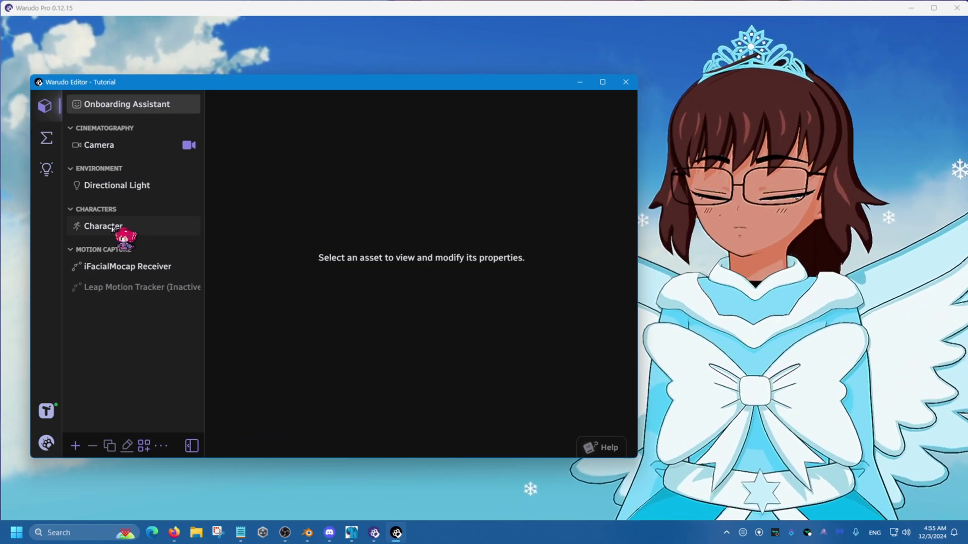
Remove the Arm Movements entry from the iFacialMocap Receiver's pendulum physics settings
click(107, 228)
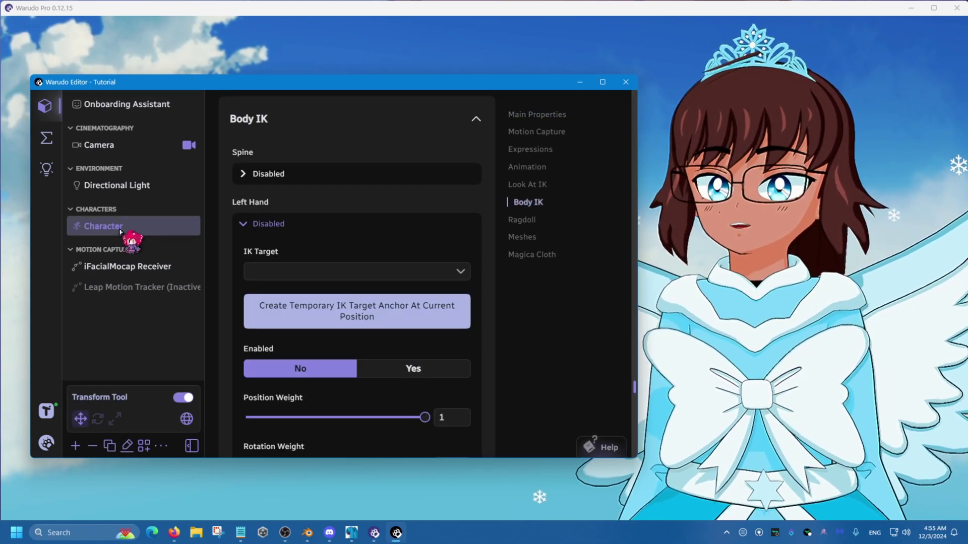
click(103, 266)
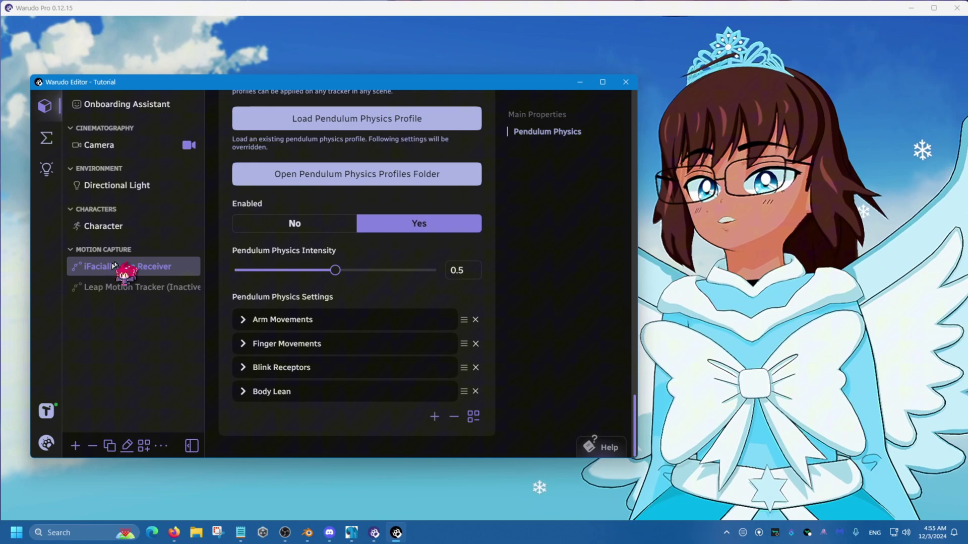
click(272, 320)
click(313, 320)
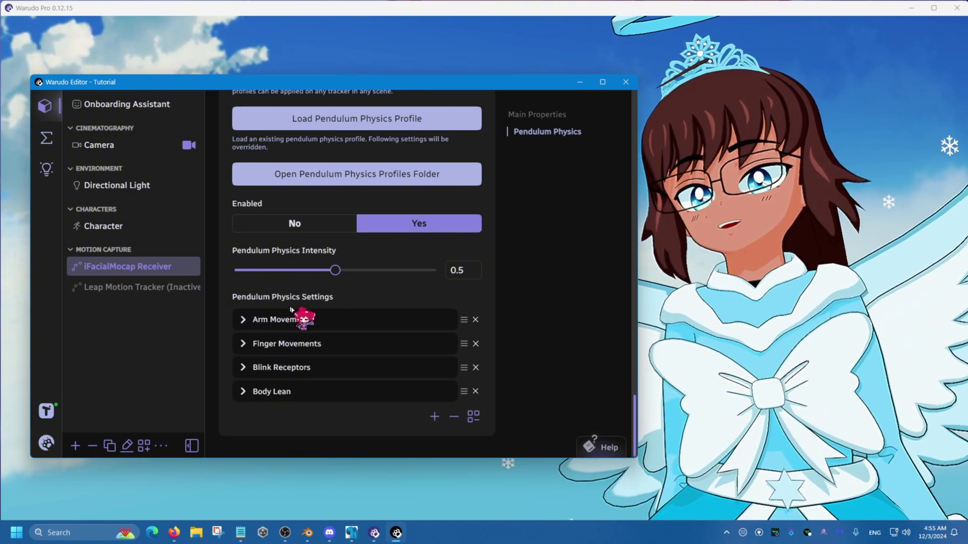
click(476, 319)
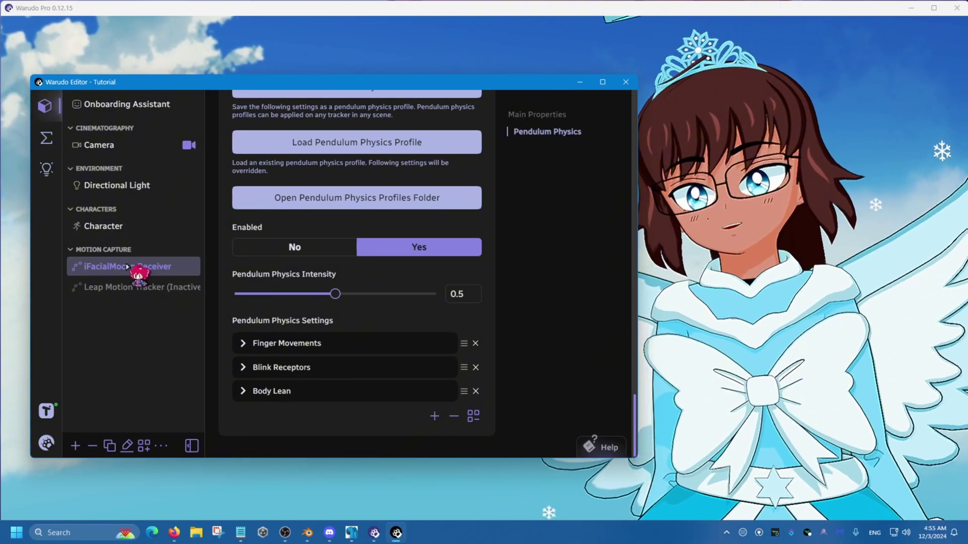
Review the Left Hand and Right Hand sections of the character's Body IK settings
click(113, 228)
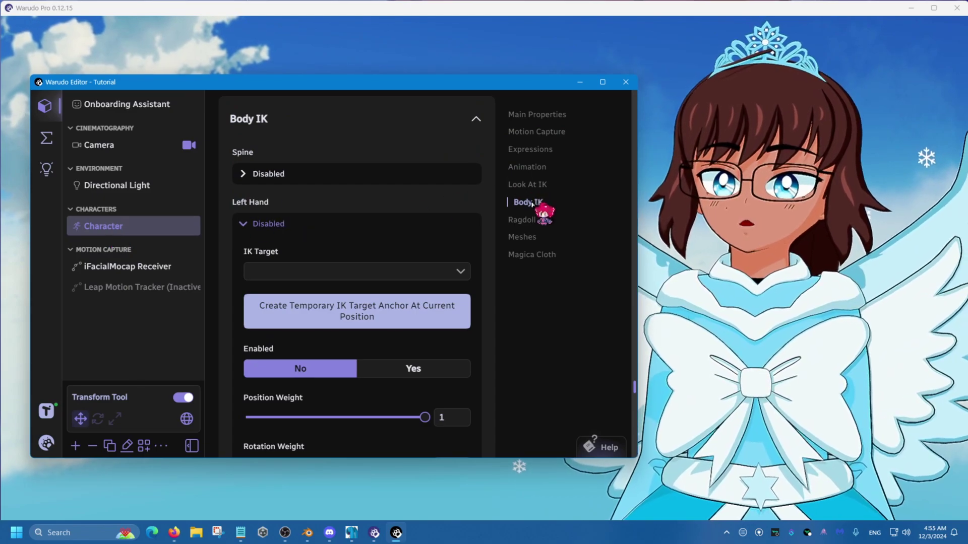
click(244, 224)
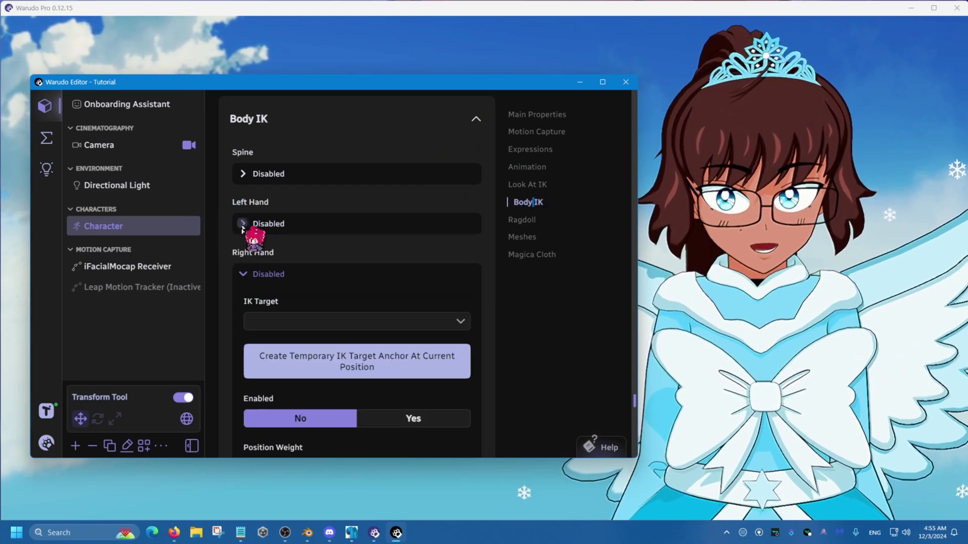
click(244, 275)
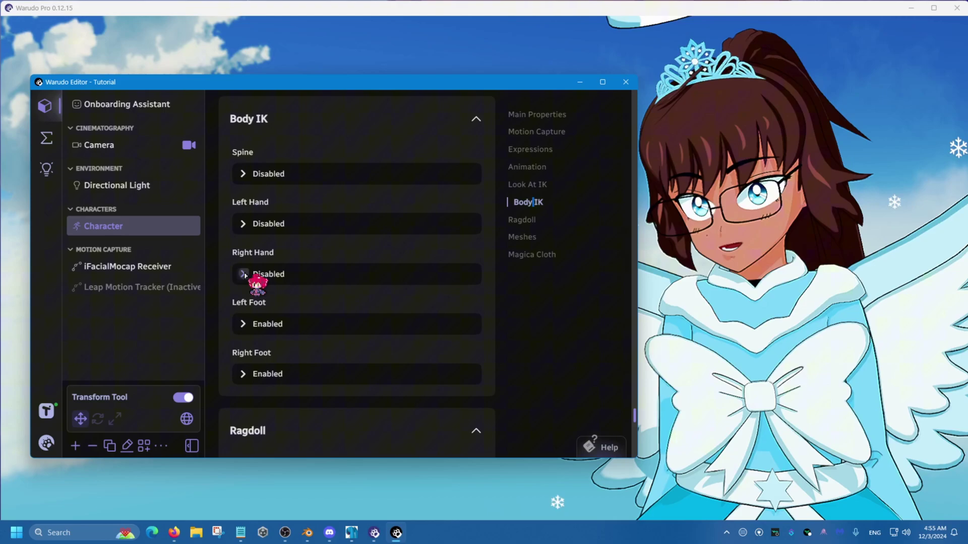
click(244, 275)
click(243, 224)
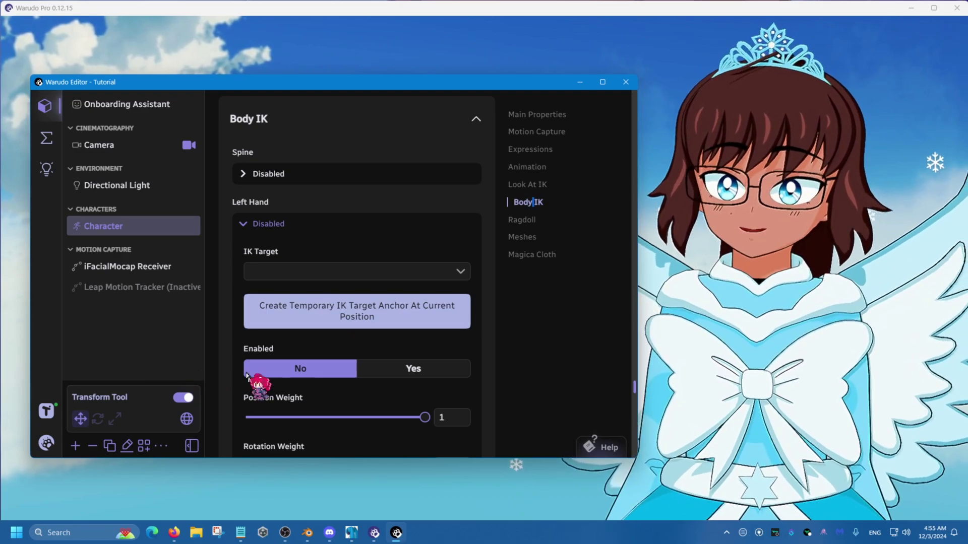
Add an Anchor asset from the Miscellaneous category to the scene
click(75, 446)
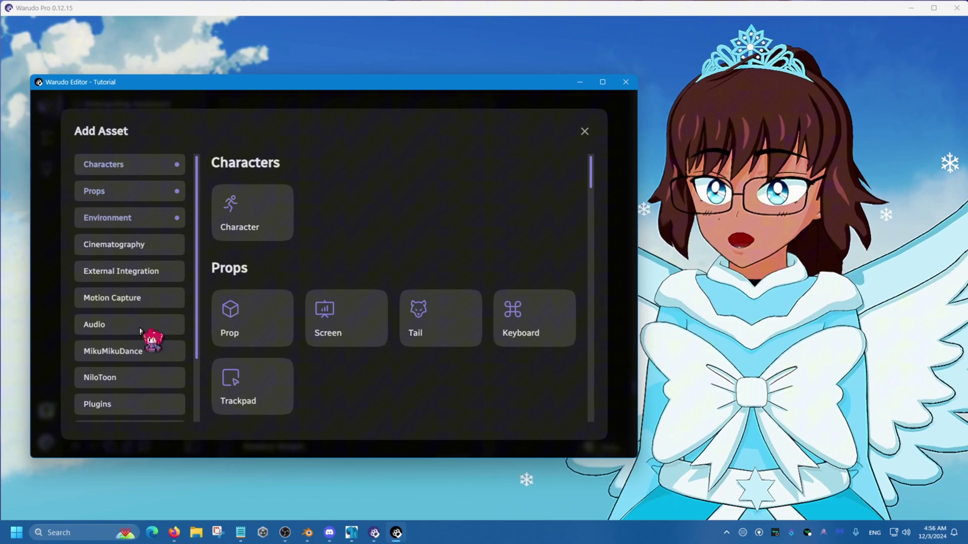
scroll(148, 348, down, 3)
click(134, 405)
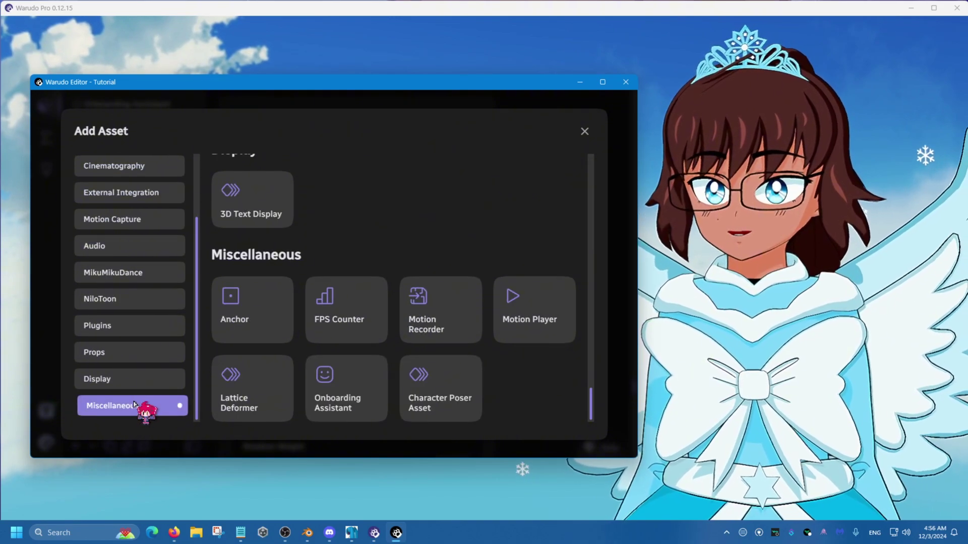
click(257, 310)
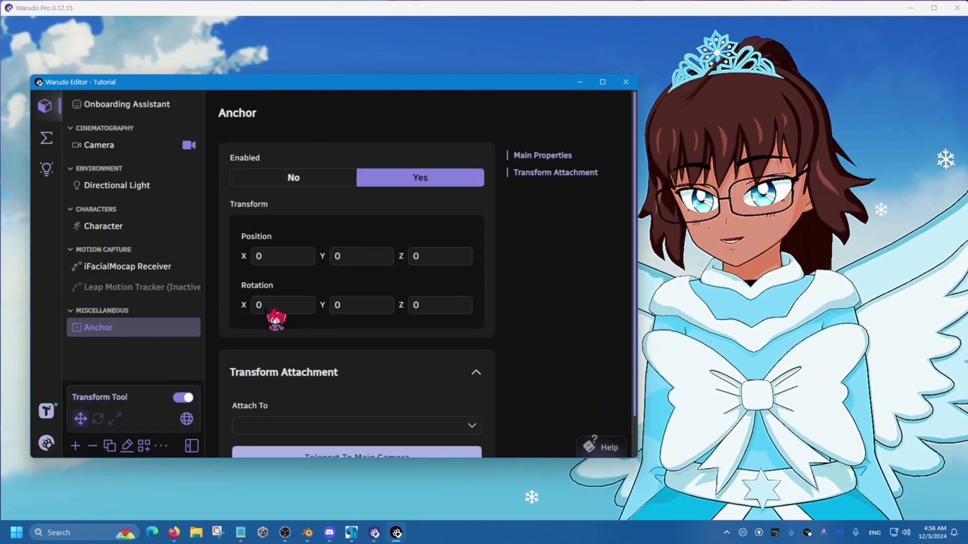
click(687, 356)
scroll(756, 255, down, 5)
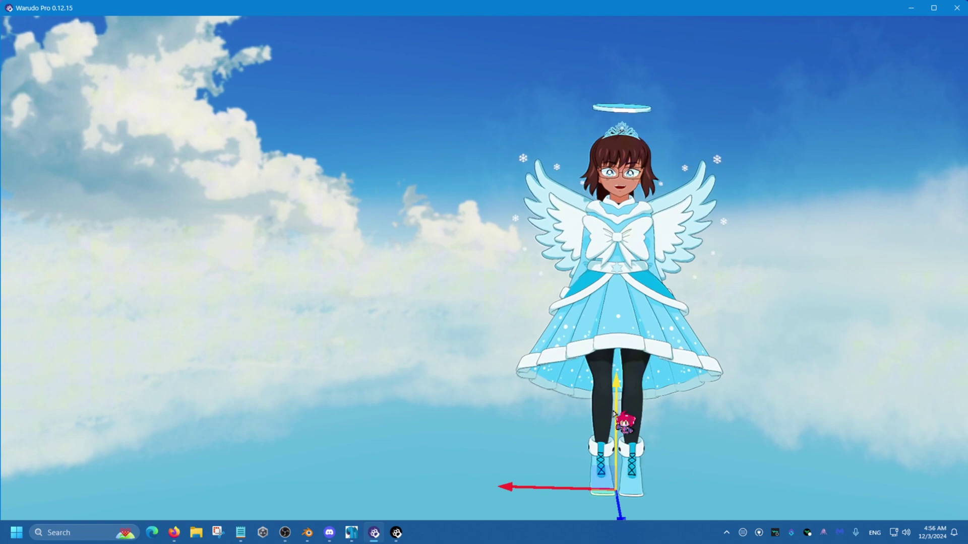
middle_drag(495, 413, 588, 393)
scroll(588, 394, up, 3)
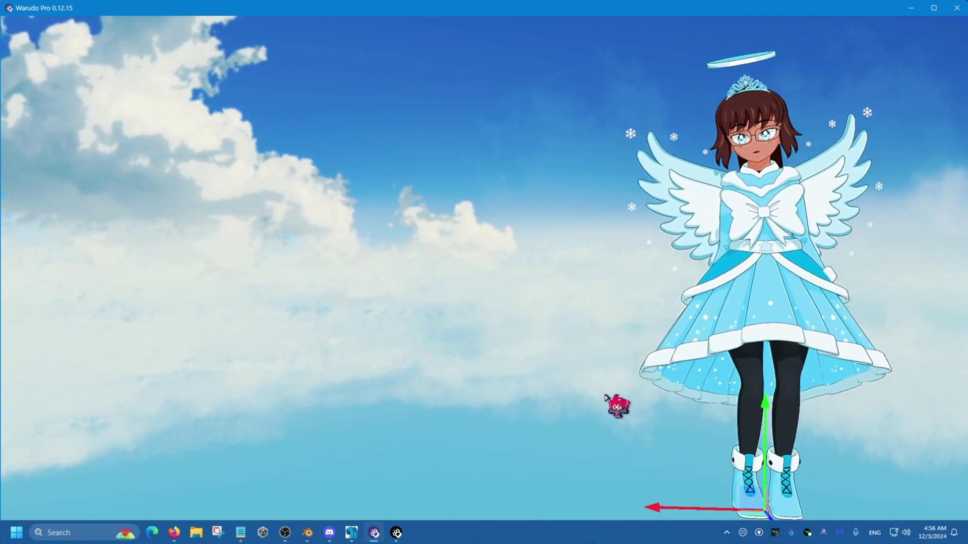
Rename the new anchor as Left Hand IK
click(396, 532)
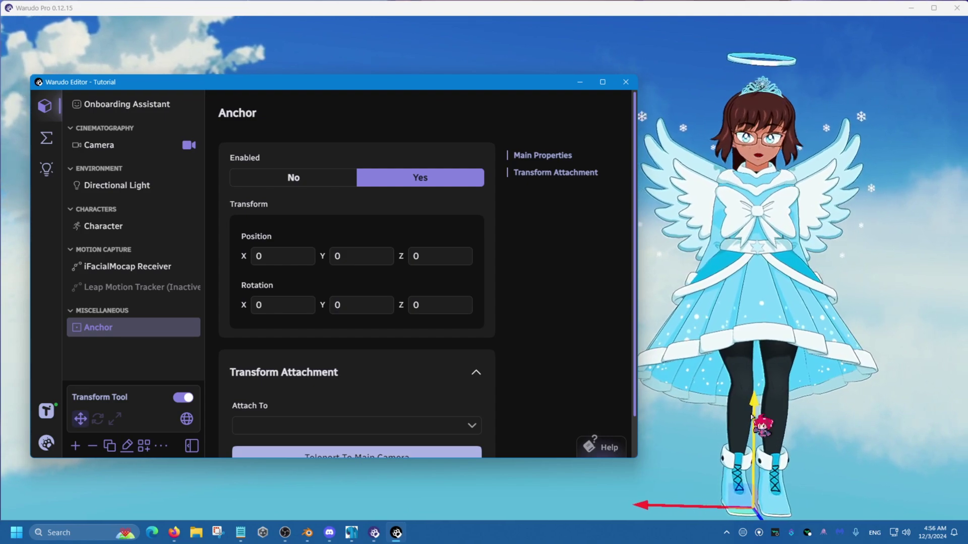
click(126, 446)
click(407, 304)
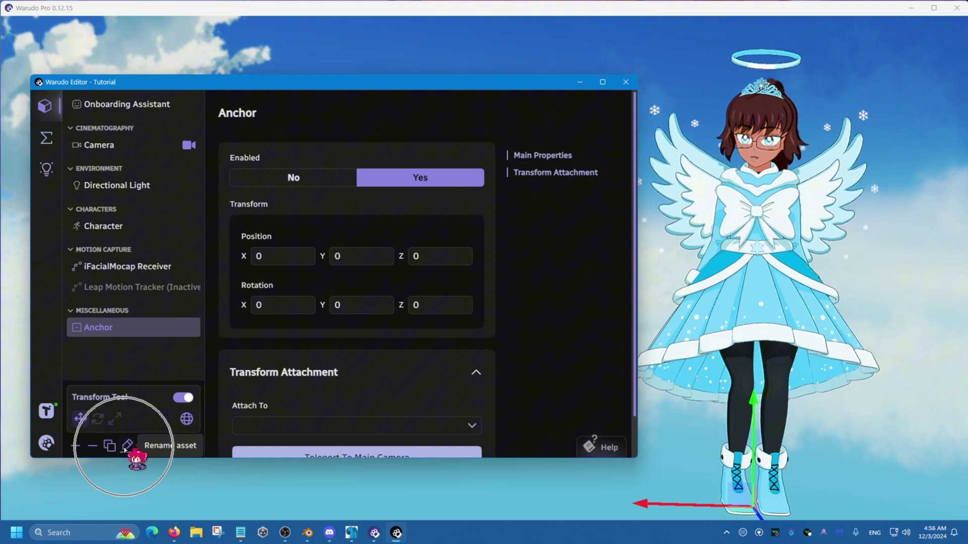
click(128, 446)
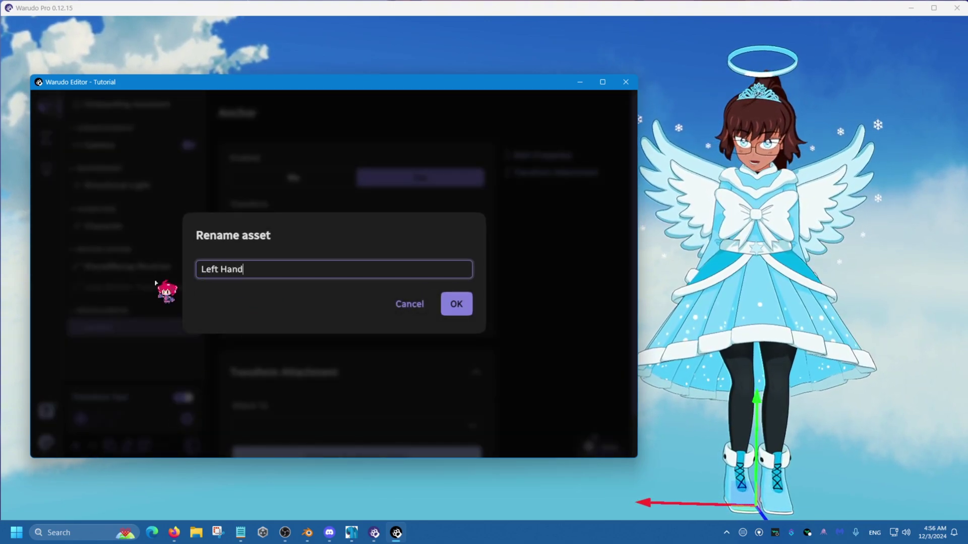
text(Left Hand IK)
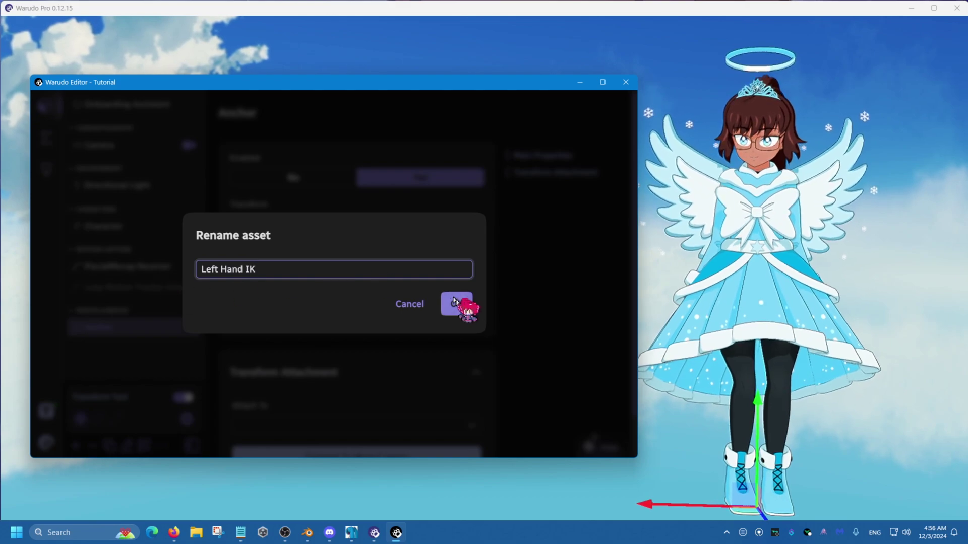
click(456, 304)
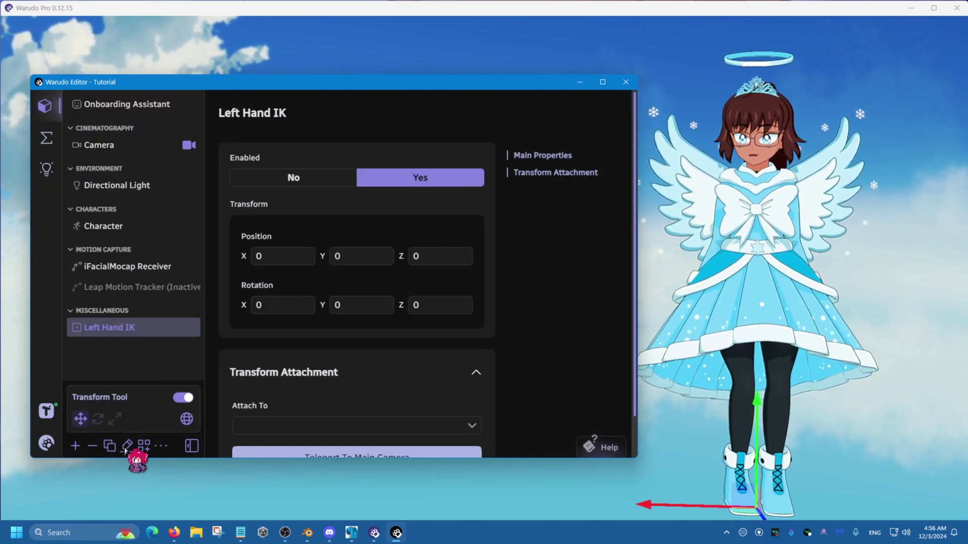
Move the Left Hand IK anchor to waist height, about X -0.08 and Y 0.98, and attach it to the character's Hips bone
click(744, 394)
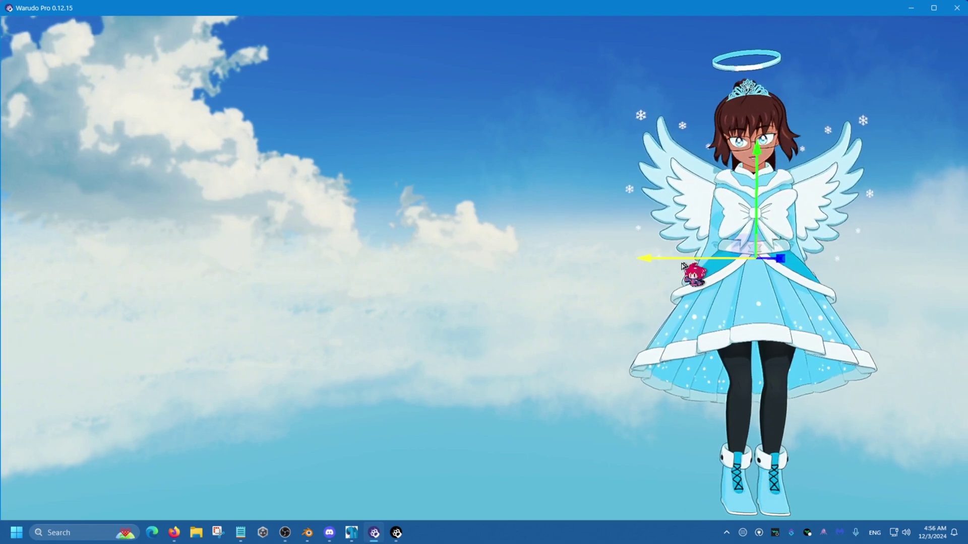
click(397, 533)
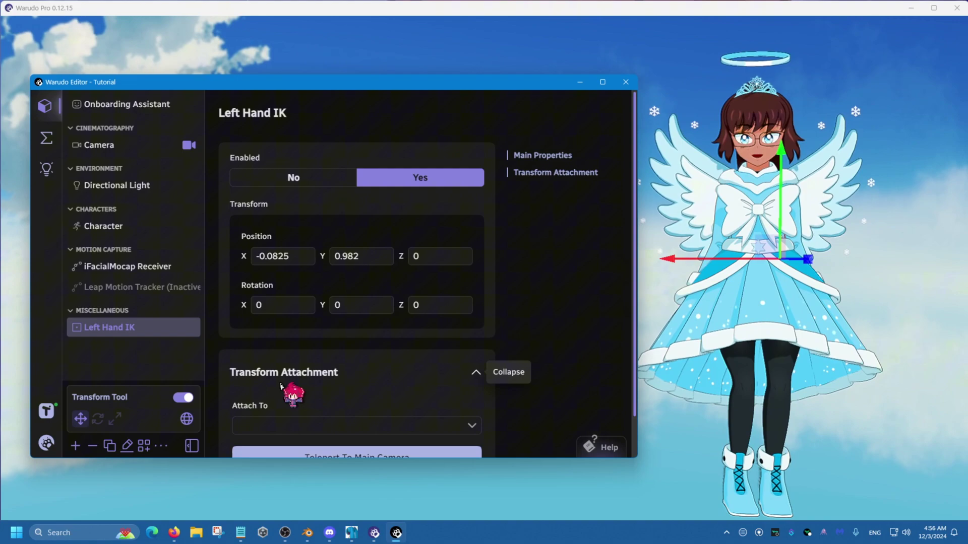
scroll(297, 403, down, 1)
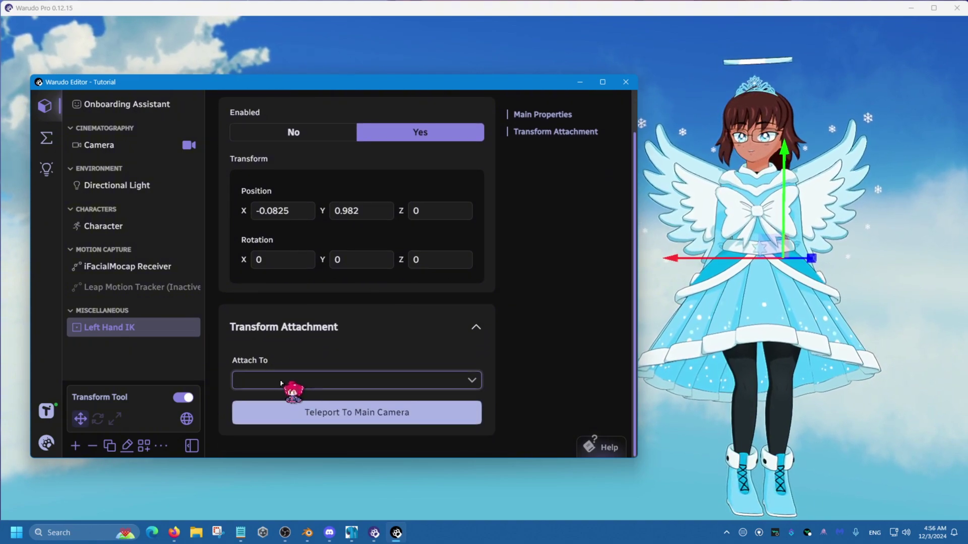
click(281, 383)
click(290, 432)
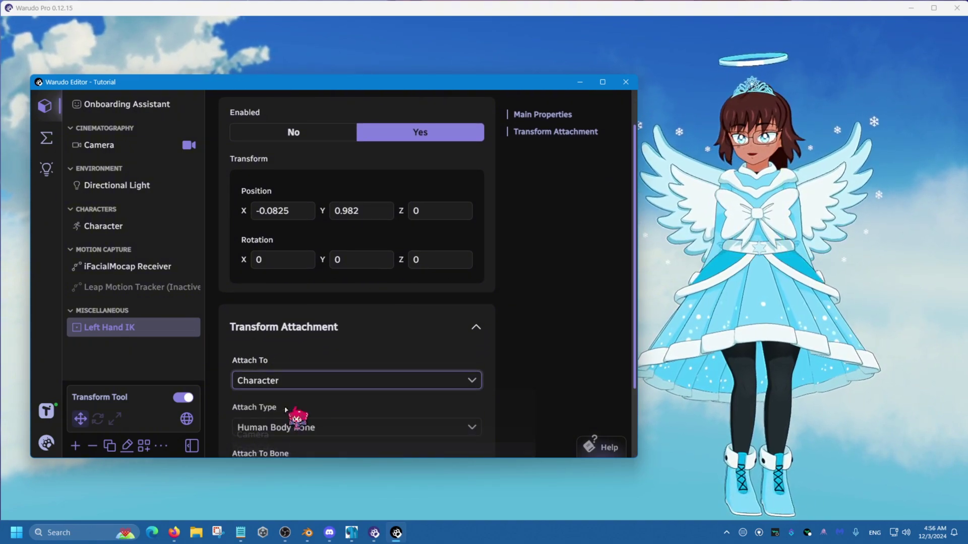
scroll(286, 409, down, 2)
click(284, 381)
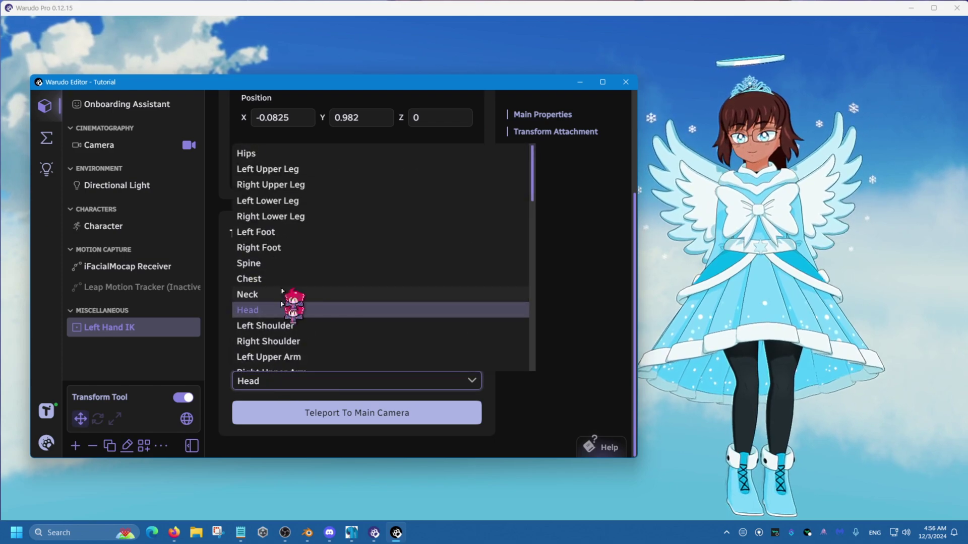
click(327, 154)
Reposition the Left Hand IK anchor beside the character's left hip, at about X -0.17, Y 0.004, Z -0.05
click(770, 212)
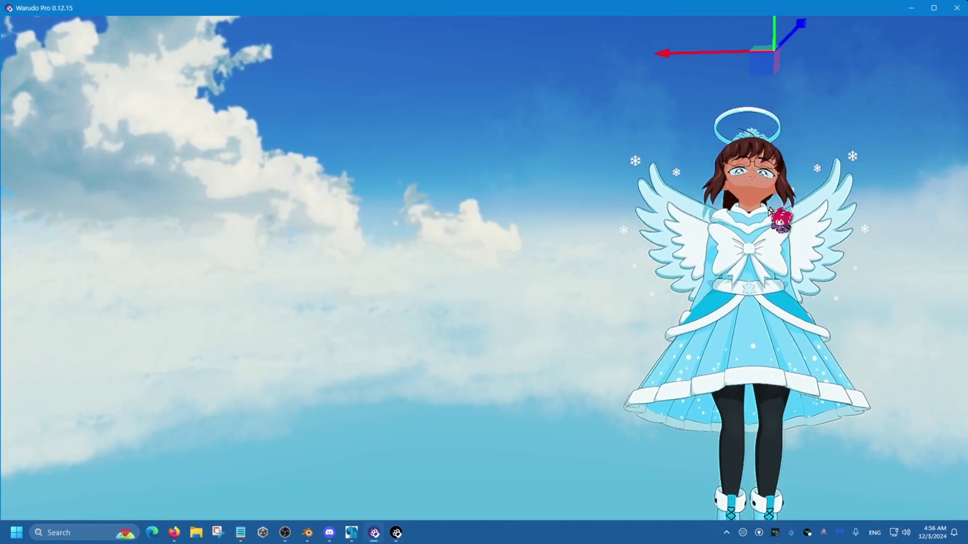
drag(741, 43, 748, 299)
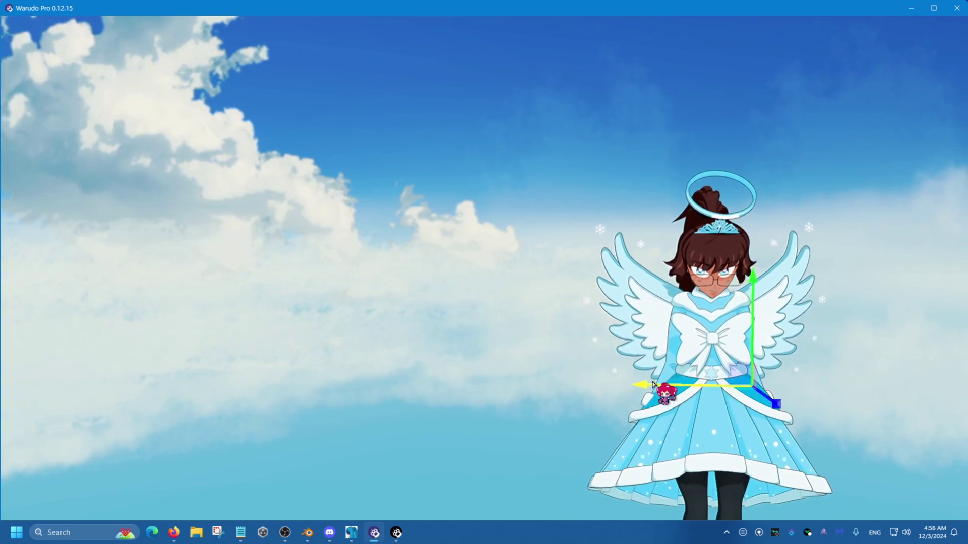
scroll(616, 335, up, 3)
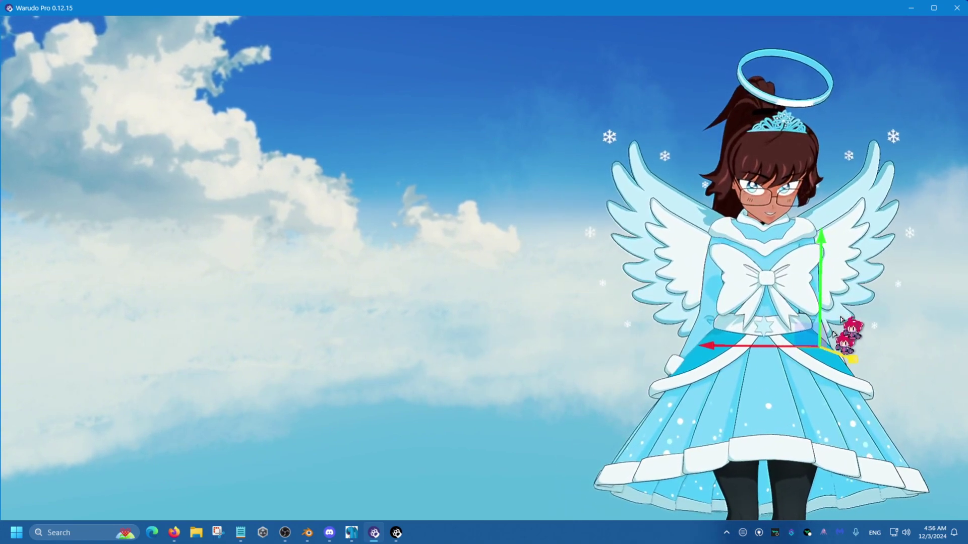
Duplicate the Left Hand IK anchor and rename the copy as Right Hand IK
click(396, 533)
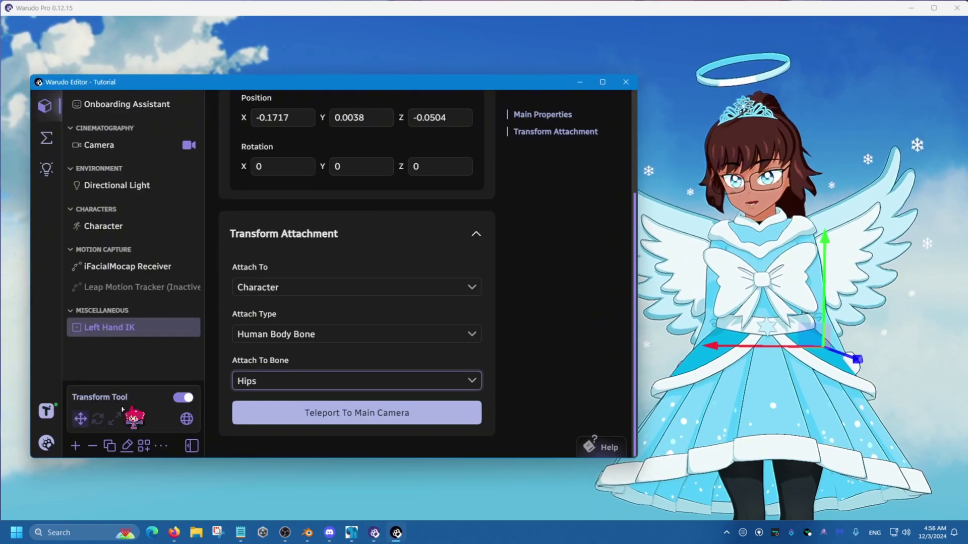
click(110, 447)
click(127, 445)
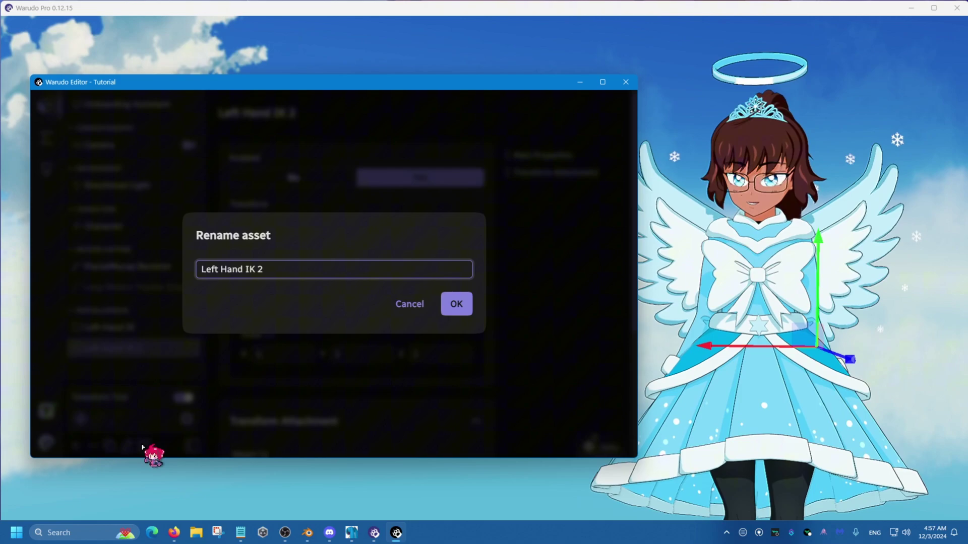
drag(218, 269, 186, 281)
text(Righ)
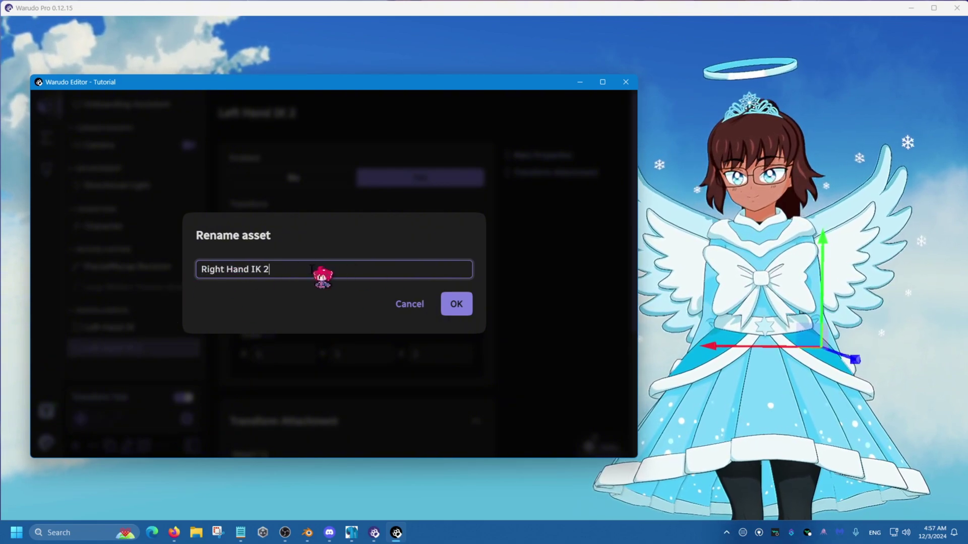
click(457, 307)
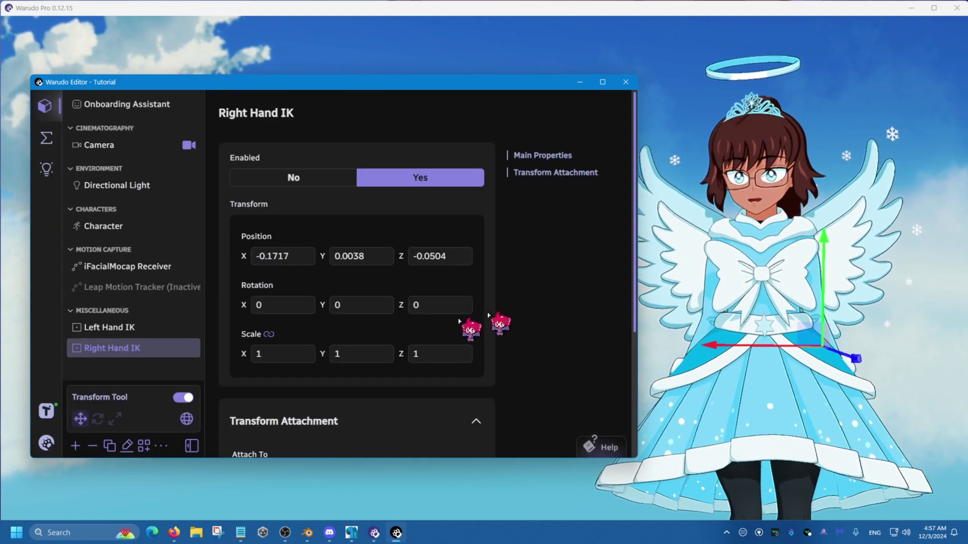
Move the Right Hand IK anchor across to the character's right hip, at about X 0.19, Y 0.005, Z -0.047
click(719, 347)
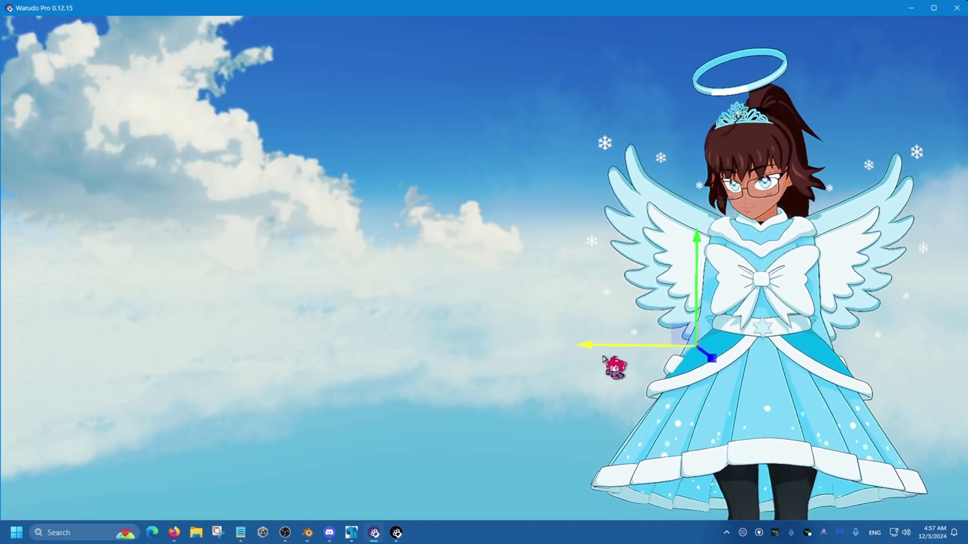
click(396, 538)
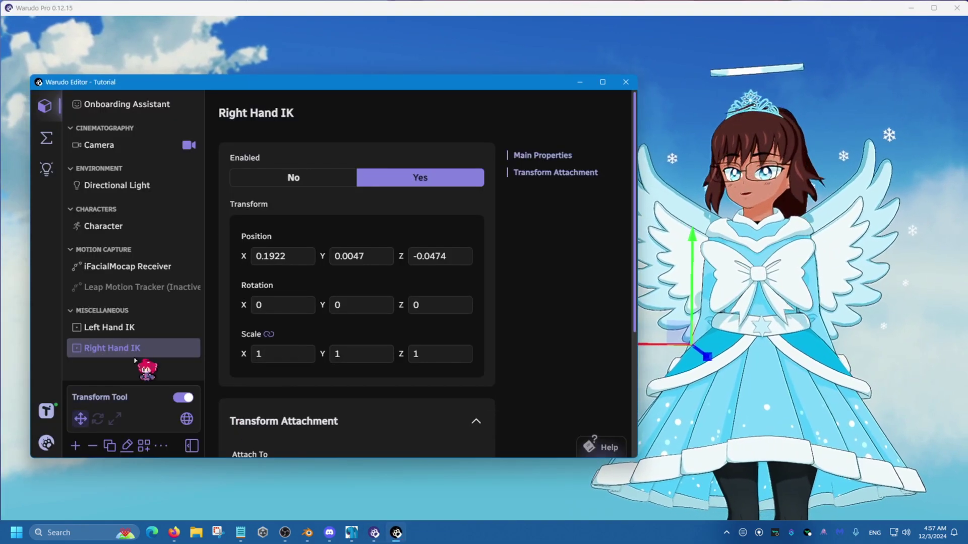
Duplicate the Left Hand IK anchor and rename the copy as Left Elbow IK
click(128, 329)
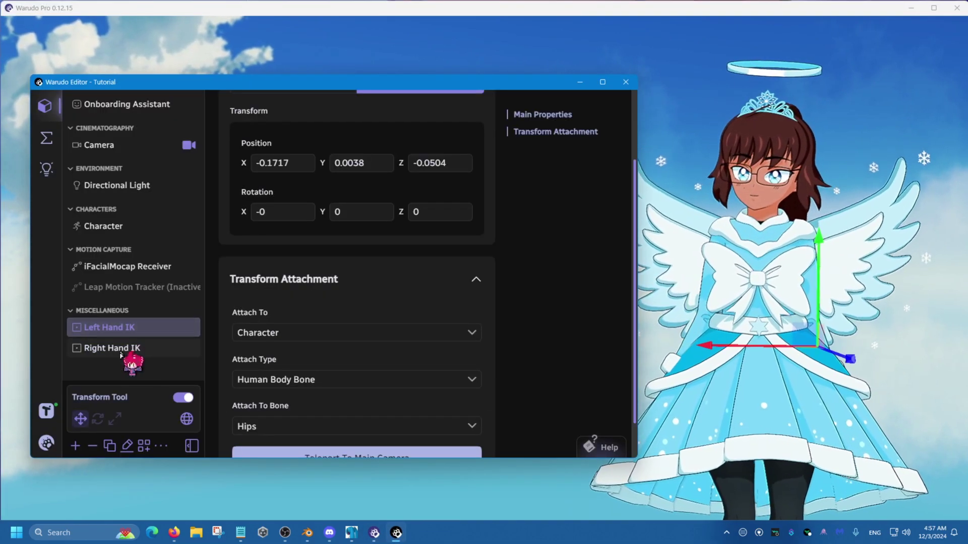
click(109, 445)
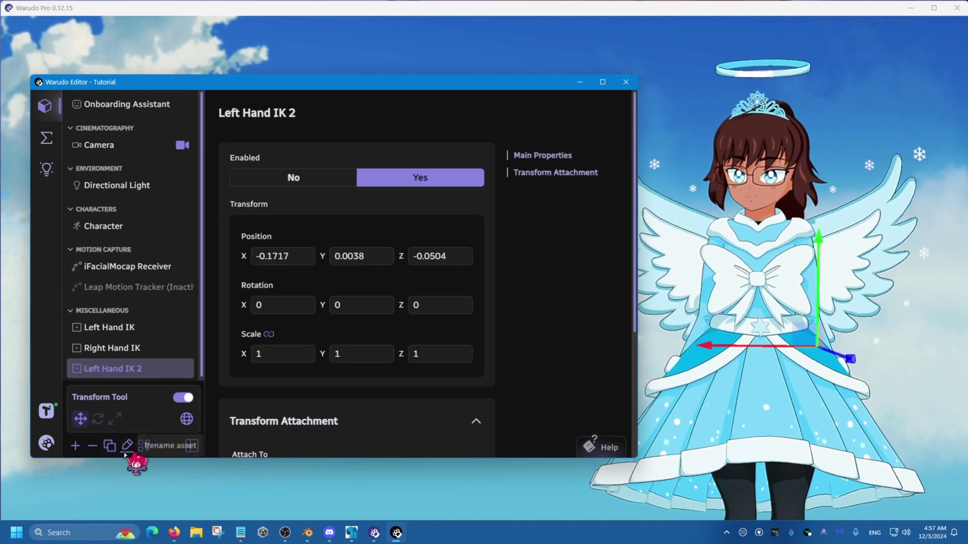
click(127, 447)
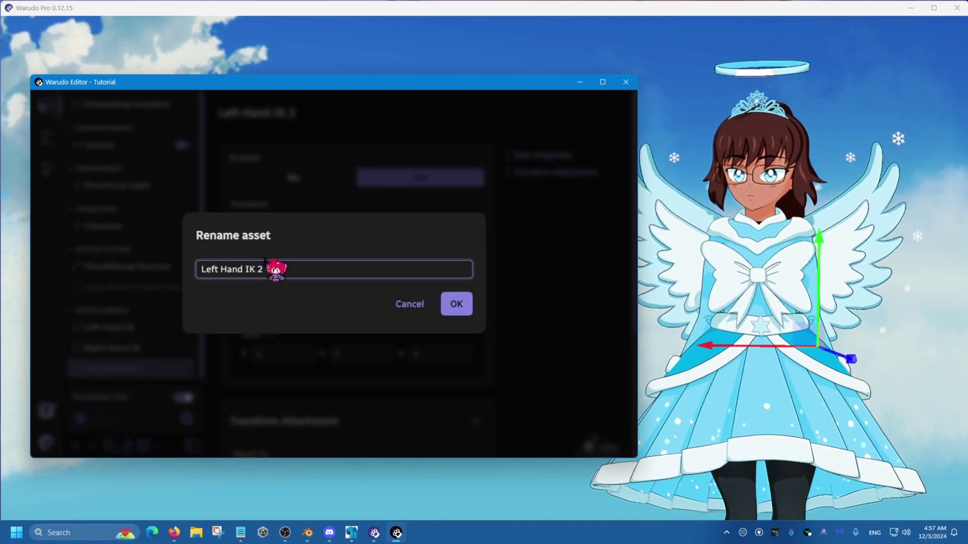
drag(244, 270, 219, 273)
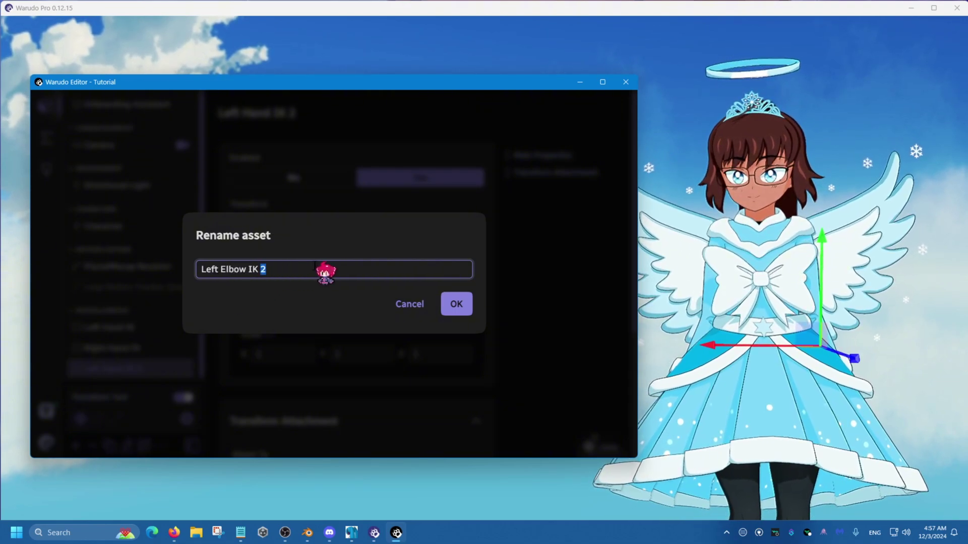
click(458, 304)
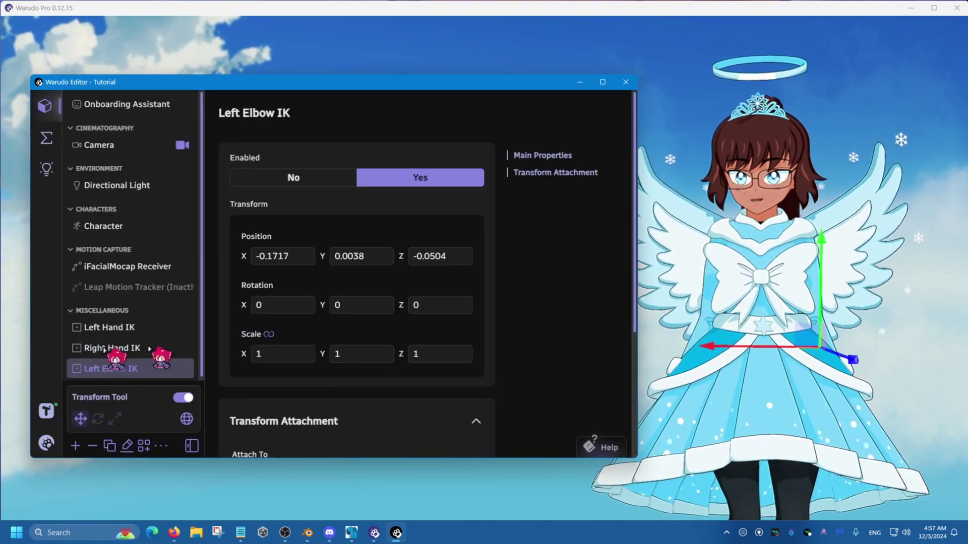
Duplicate the Right Hand IK anchor and rename the copy as Right Elbow IK
click(112, 354)
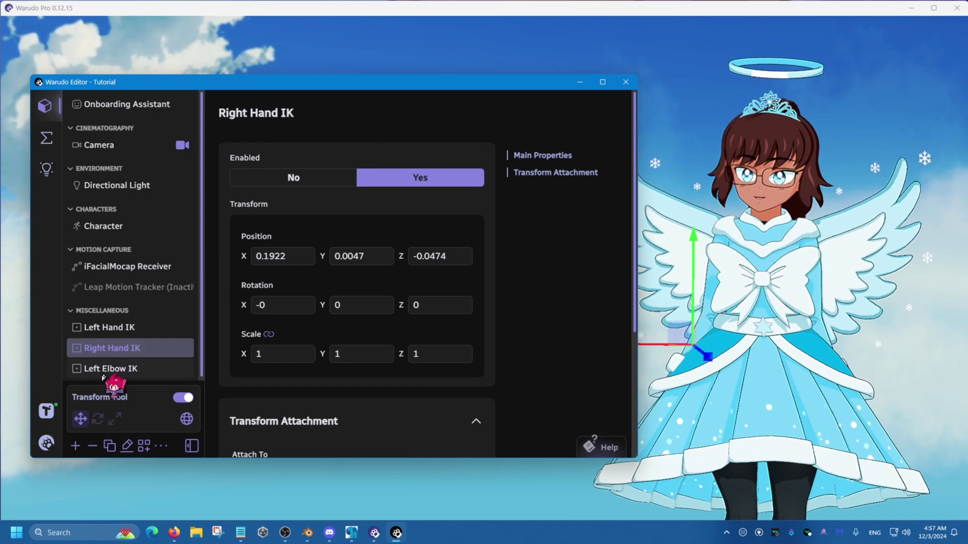
click(109, 446)
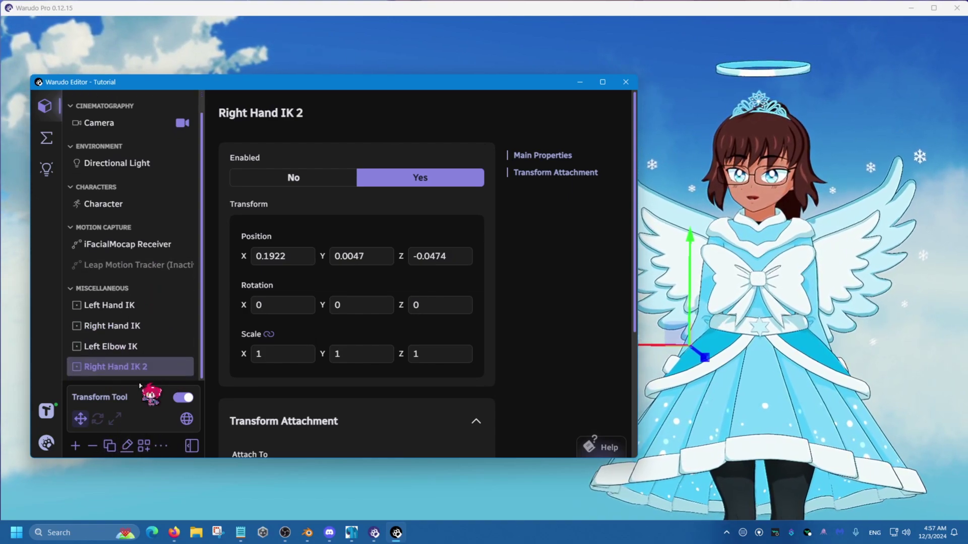
click(127, 446)
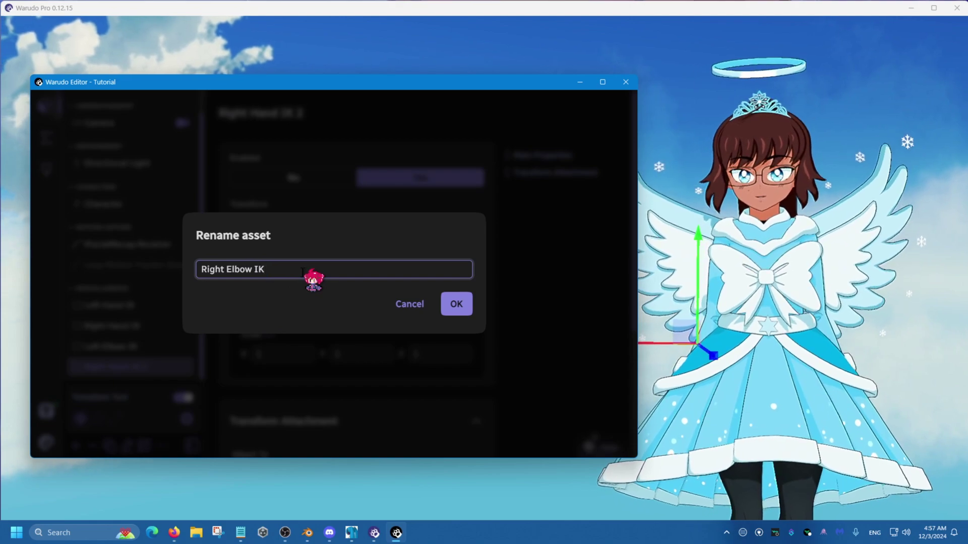
click(457, 305)
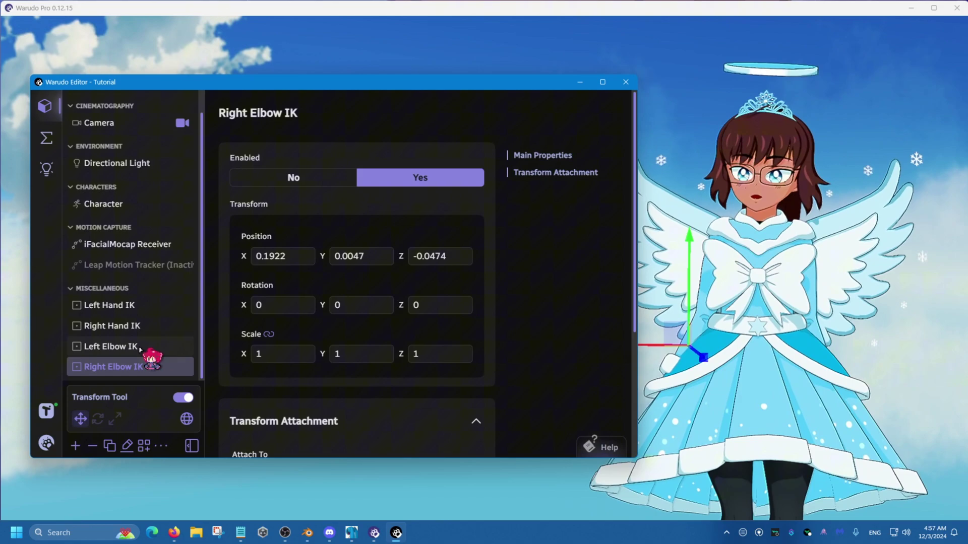
Raise both elbow anchors to the character's elbow height, Right Elbow IK to about Y 0.19 and Left Elbow IK to about Y 0.16
click(696, 257)
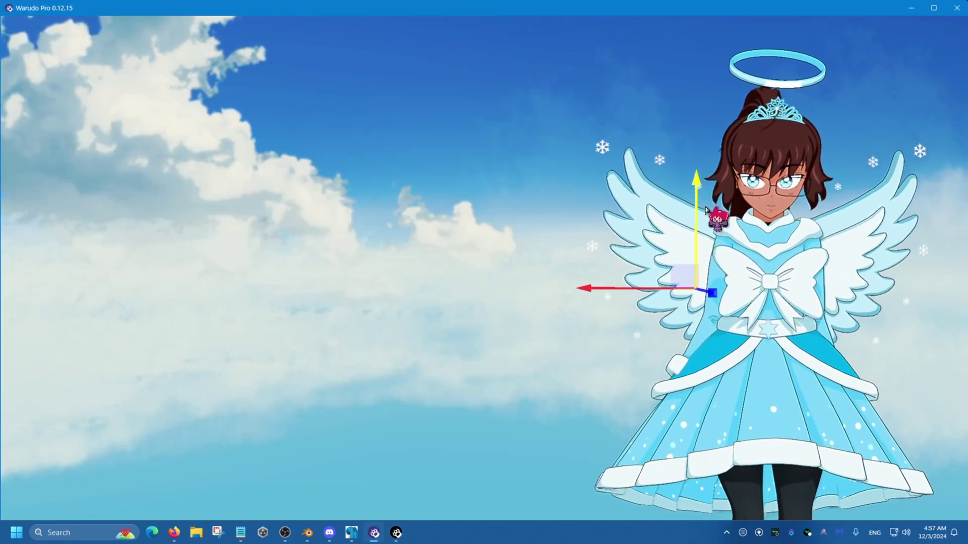
click(397, 536)
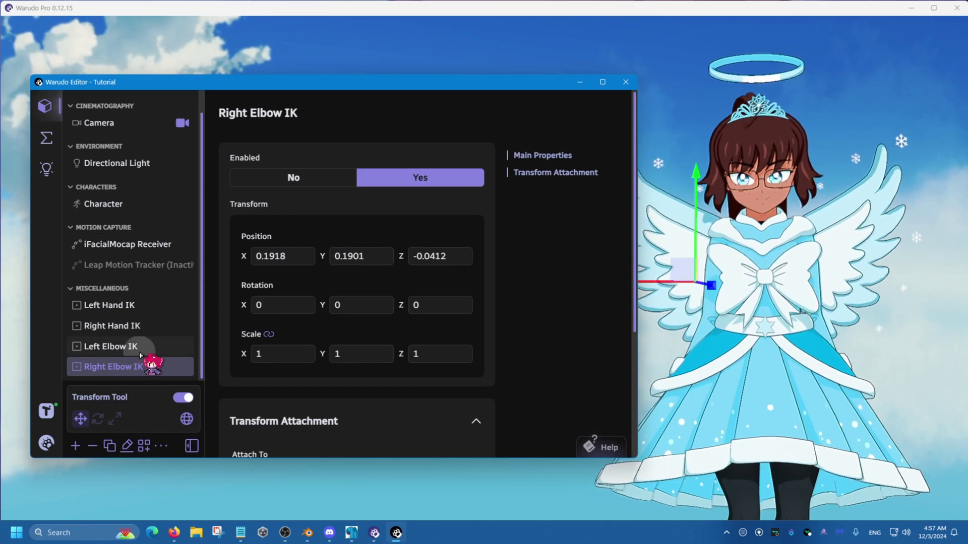
click(121, 347)
click(824, 272)
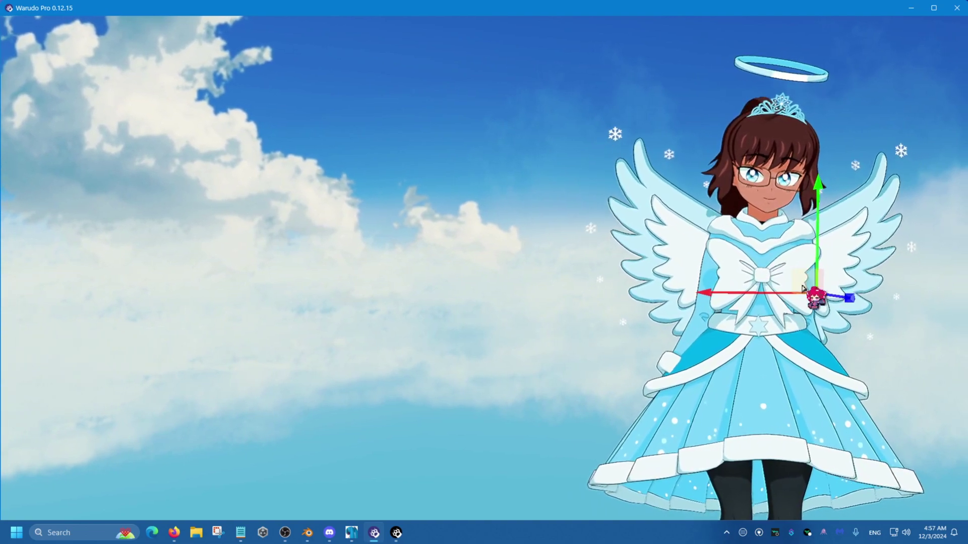
click(396, 532)
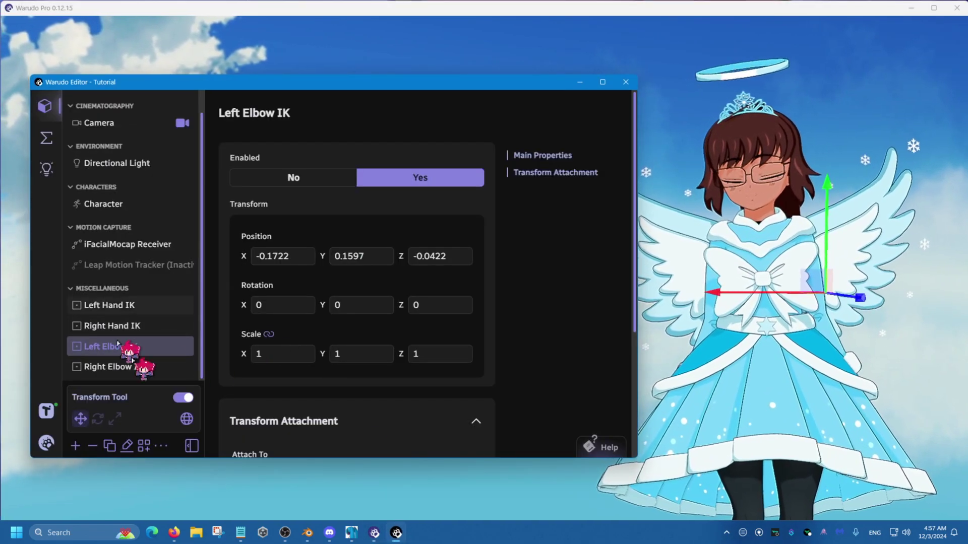
click(148, 309)
click(149, 328)
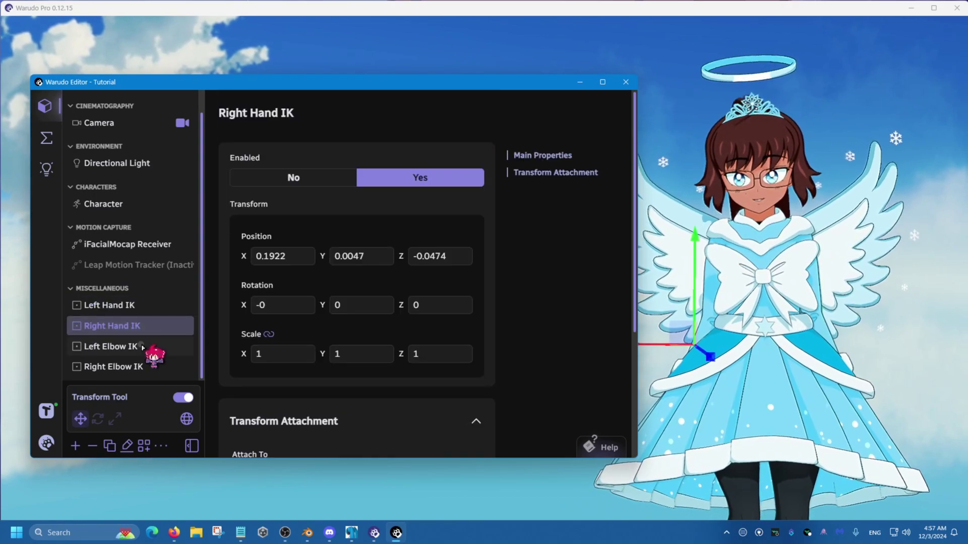
click(150, 348)
click(149, 367)
click(143, 306)
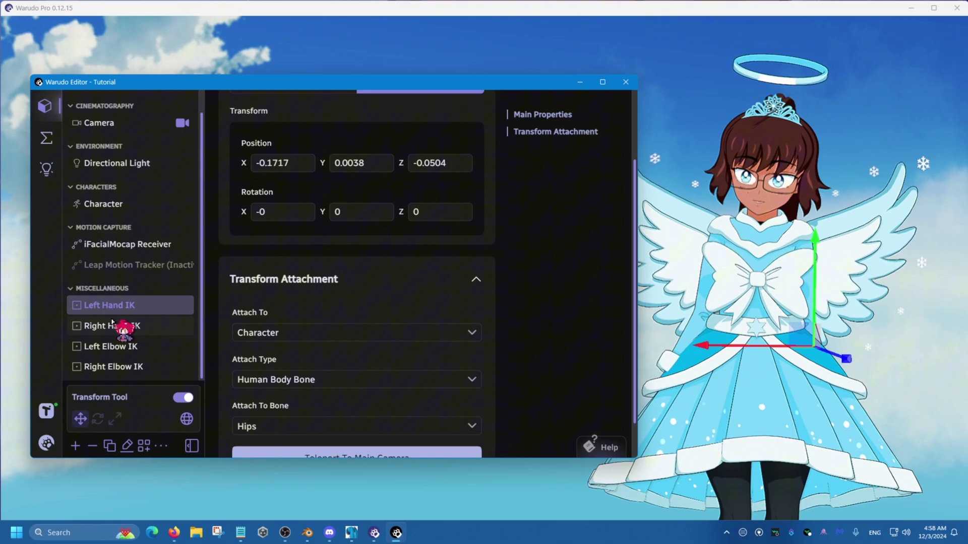
click(132, 327)
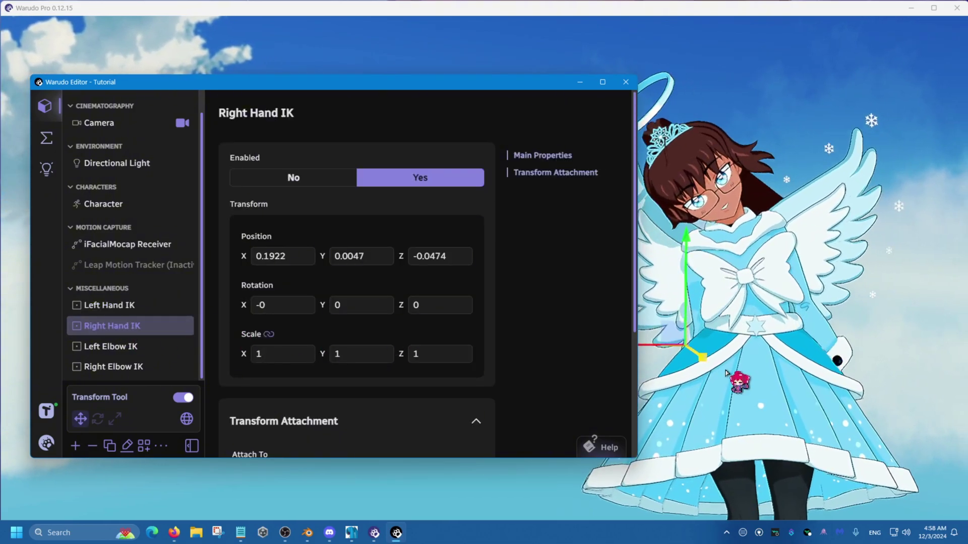
Move the Left Elbow IK anchor outward to about X -0.23 and shift the Right Elbow IK anchor outward from the body on its side
click(144, 348)
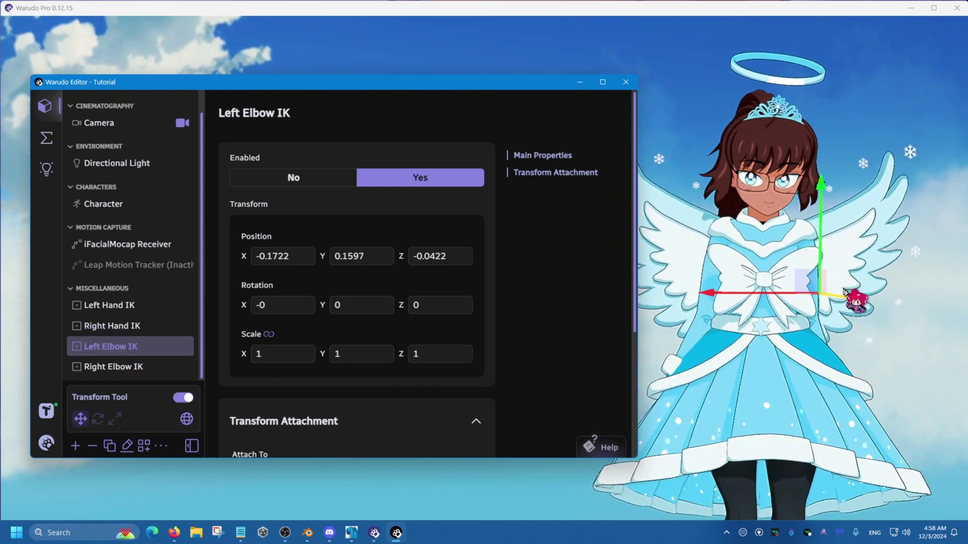
click(770, 292)
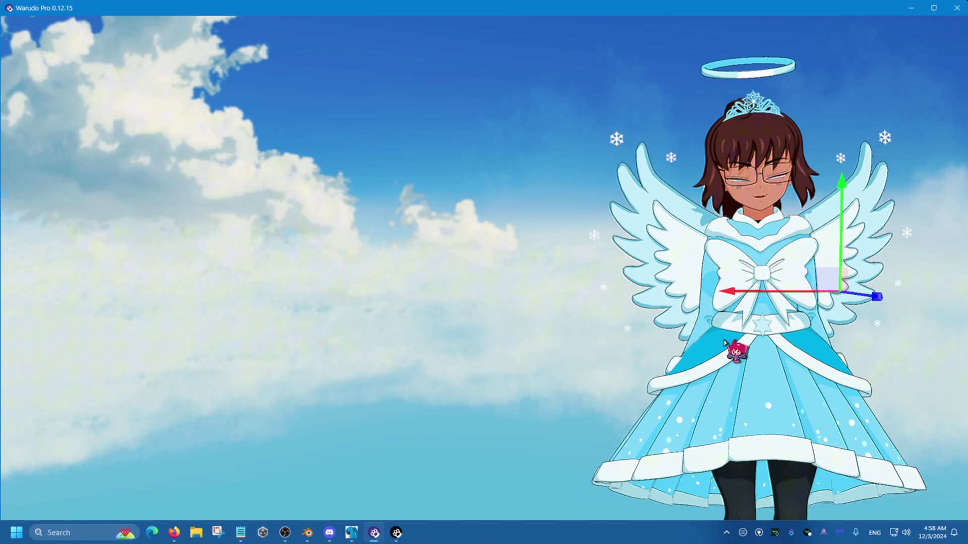
click(396, 533)
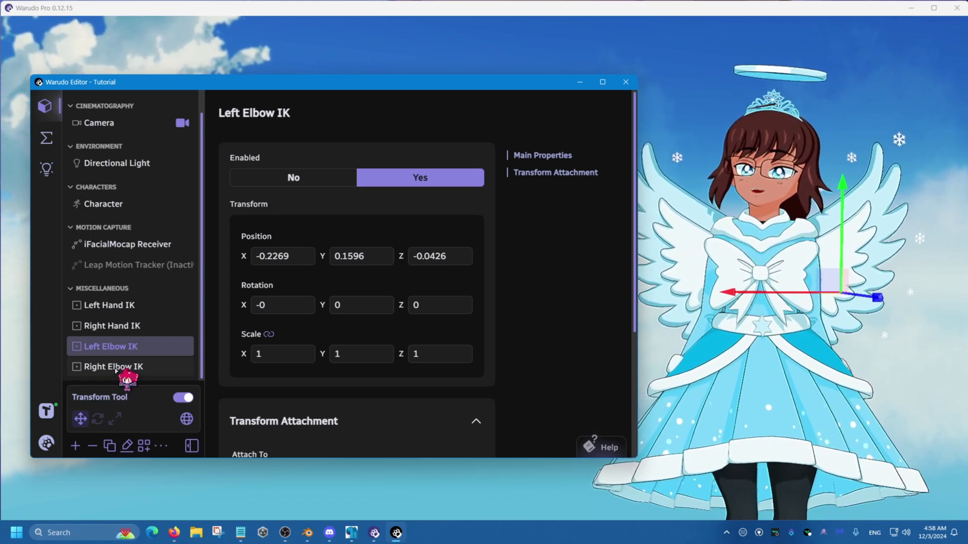
click(136, 365)
click(658, 281)
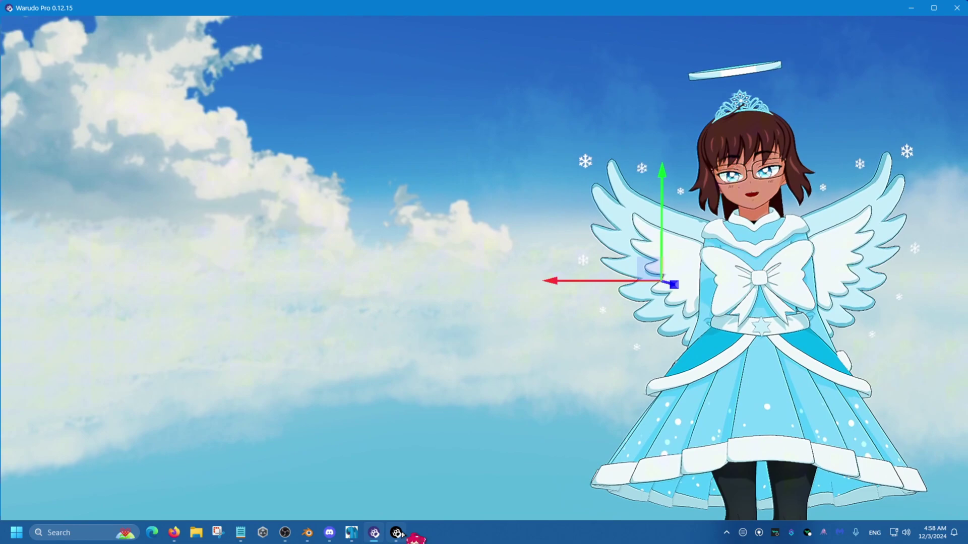
click(398, 533)
Change the attachment bone of the Left Elbow IK and Right Elbow IK anchors to Chest
click(154, 348)
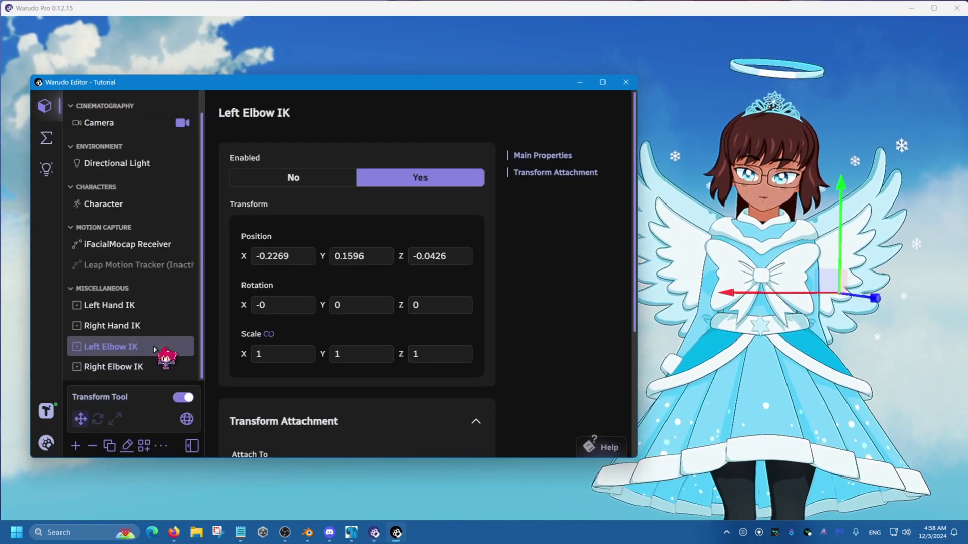
scroll(335, 368, down, 3)
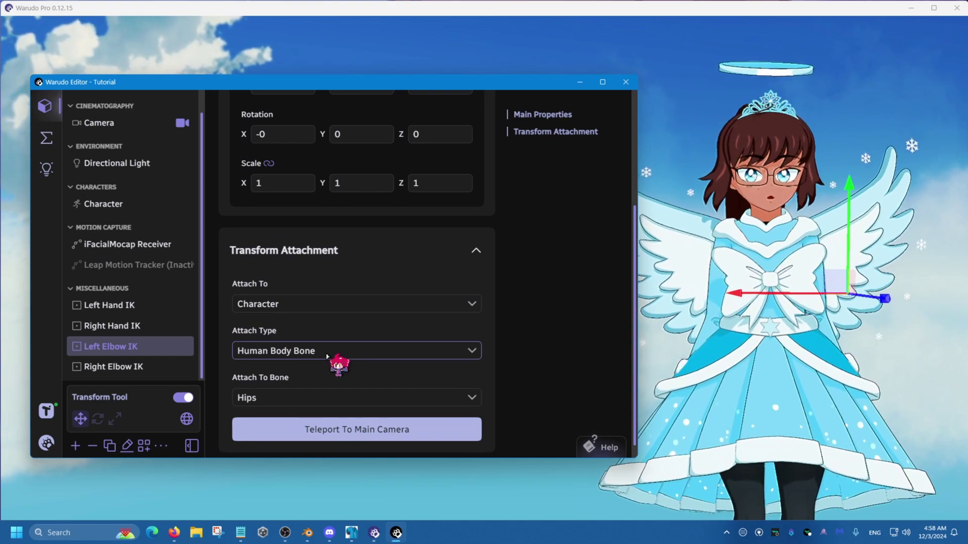
click(319, 399)
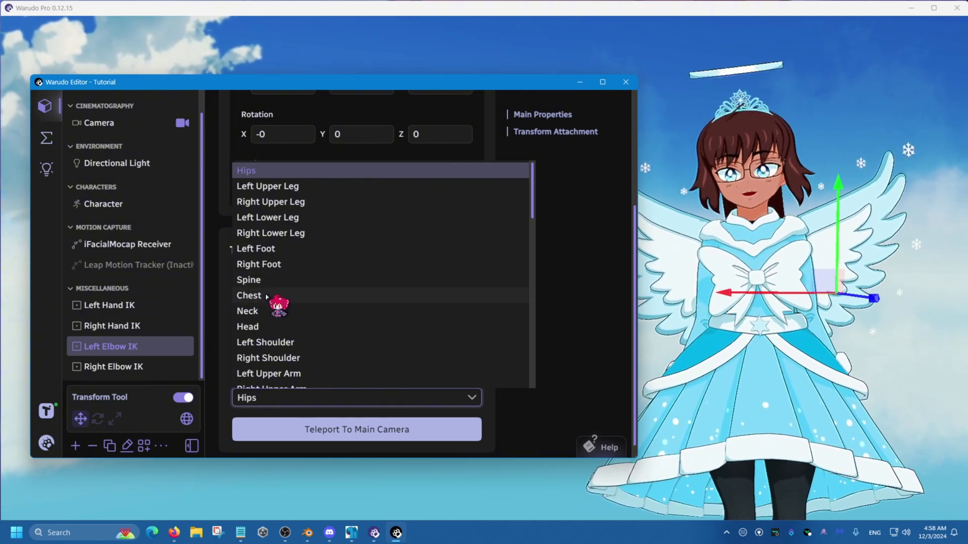
click(267, 296)
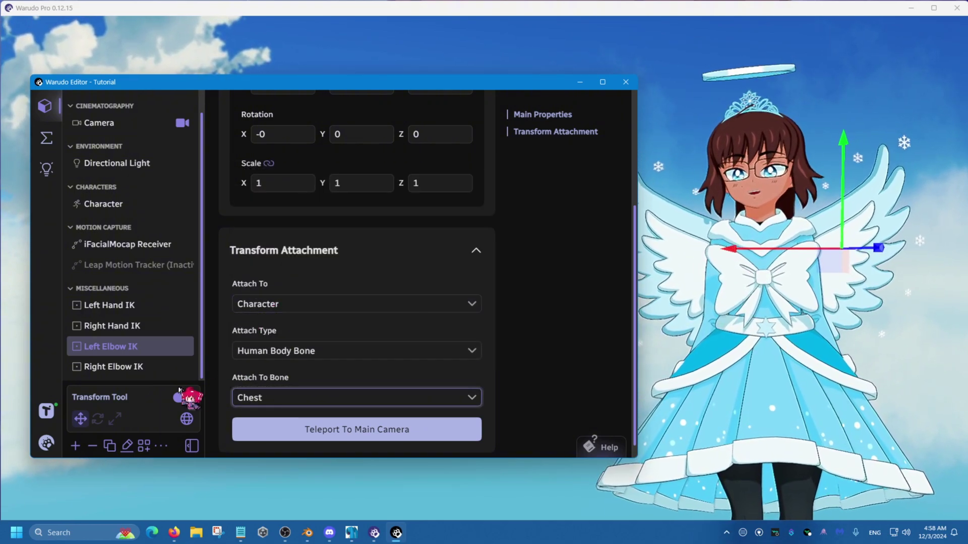
click(144, 370)
scroll(300, 333, down, 4)
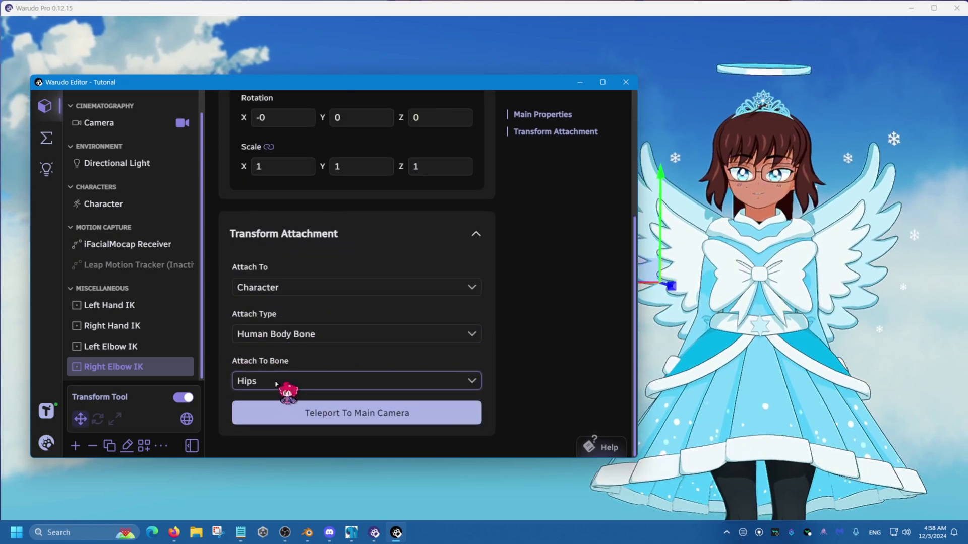
click(301, 382)
click(280, 279)
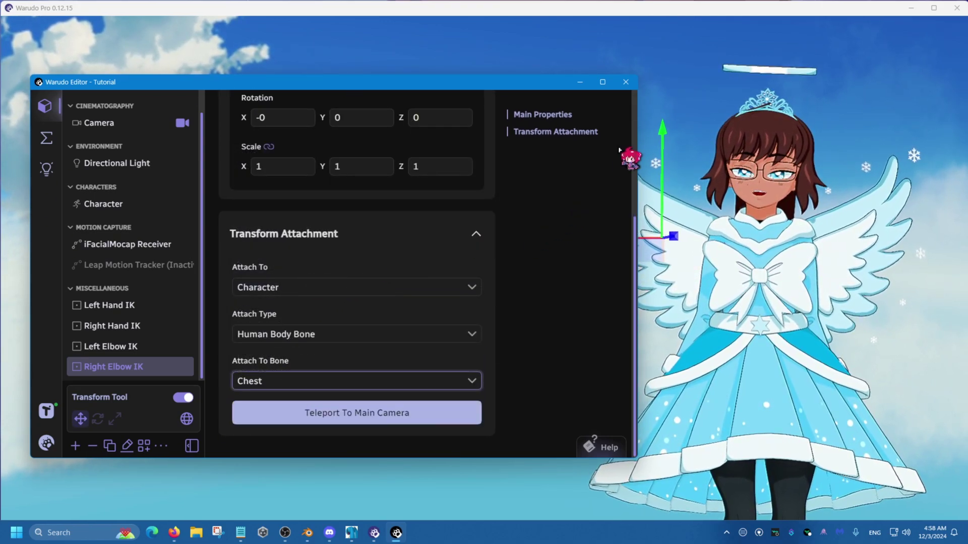
Lower both elbow anchors beside the elbows, Right Elbow IK to about X 0.28, Y 0.10 and Left Elbow IK to about X -0.27, Y 0.12
drag(658, 137, 456, 347)
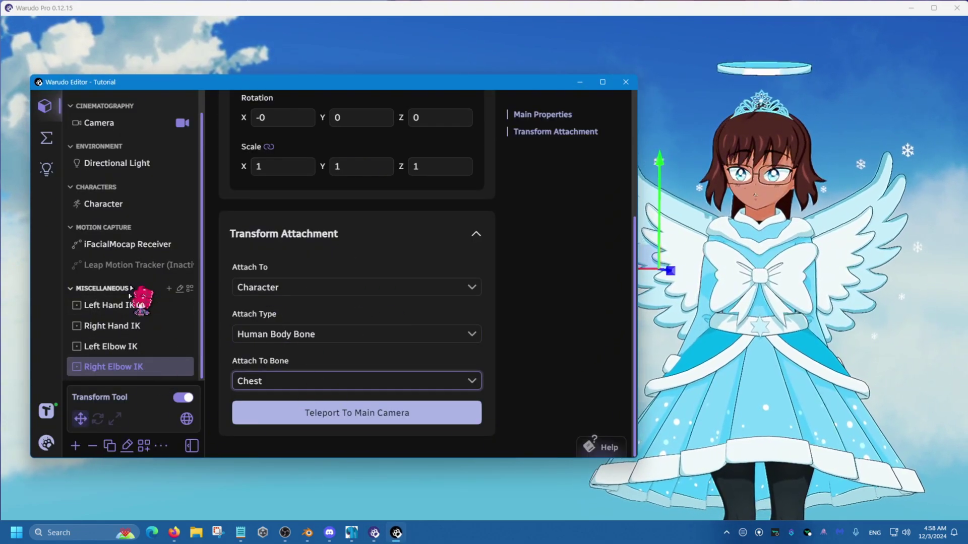
click(125, 350)
click(836, 170)
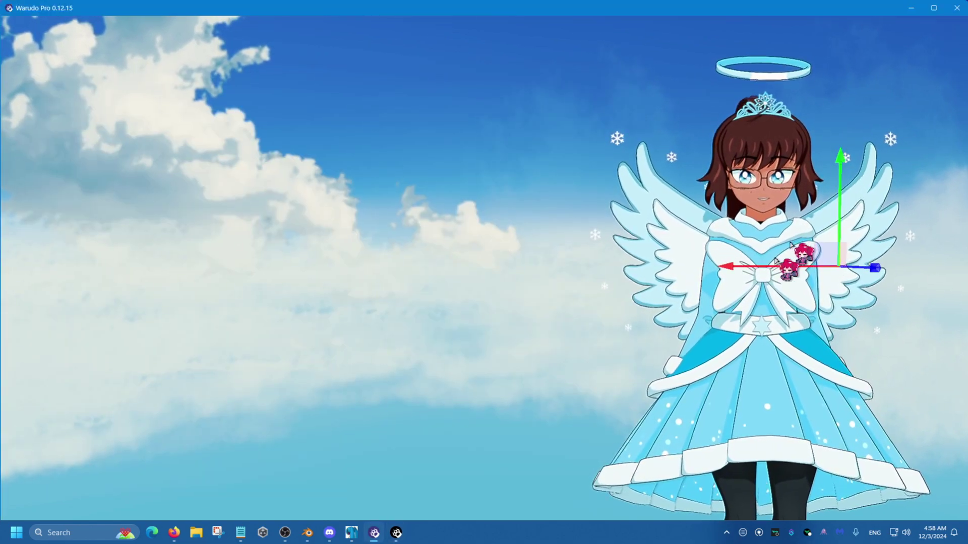
click(396, 533)
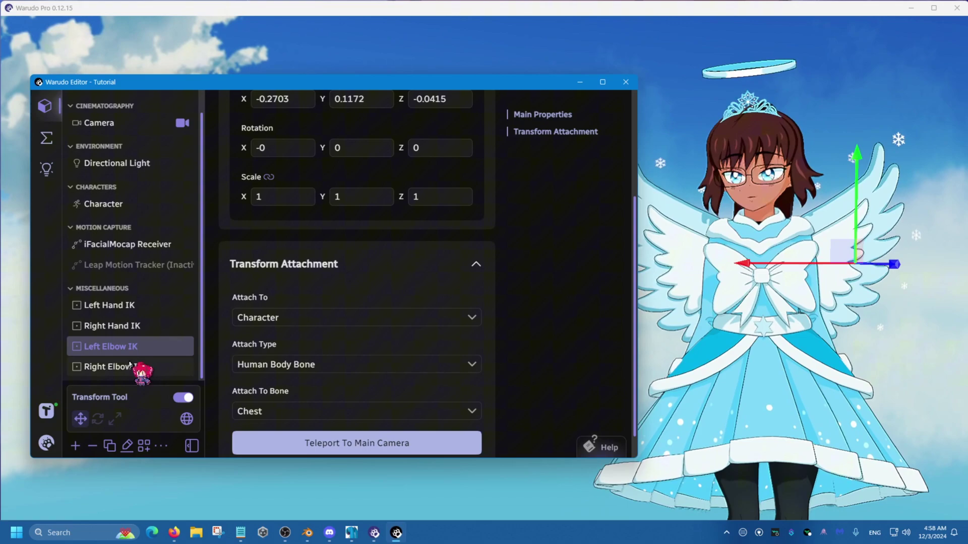
click(136, 306)
click(132, 326)
click(133, 345)
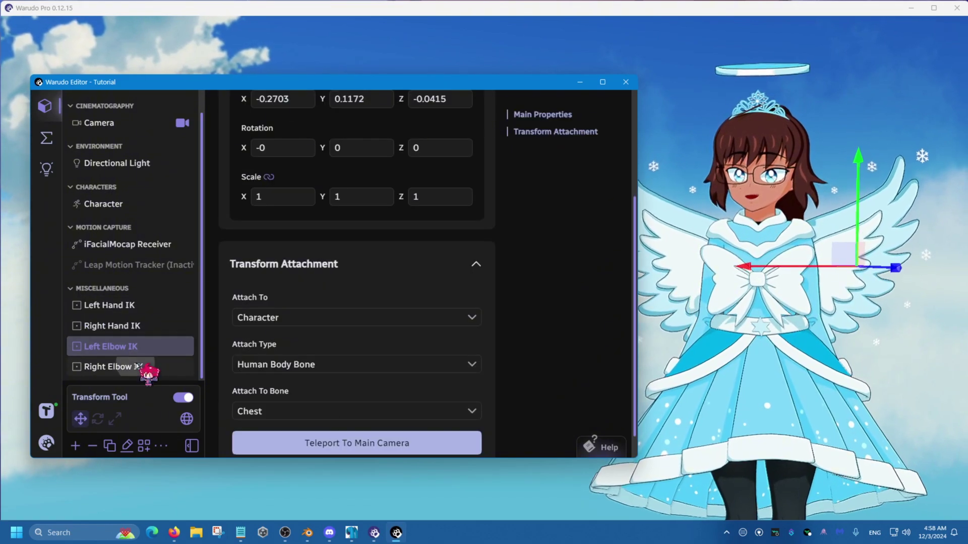
click(146, 368)
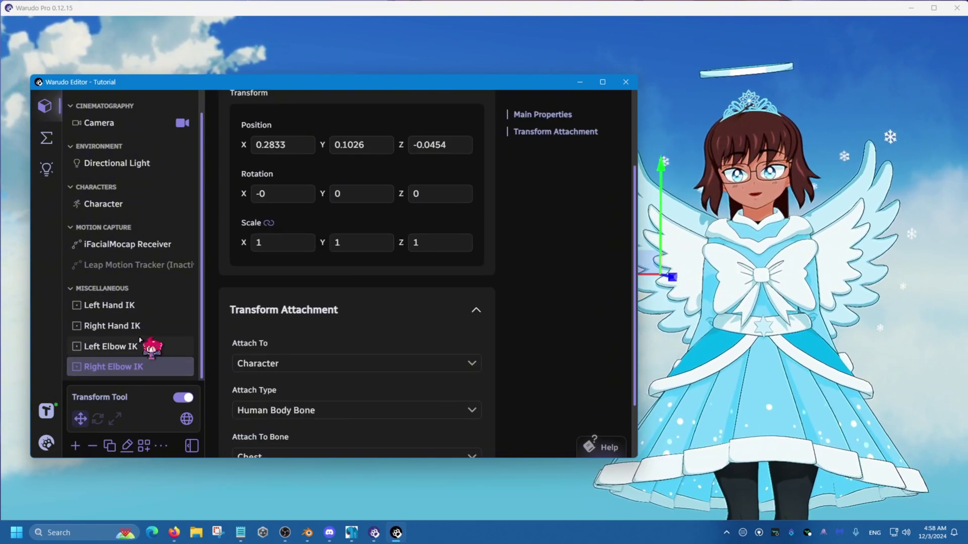
Set the Left Hand IK target in the character's Body IK settings to the Left Hand IK anchor
click(129, 204)
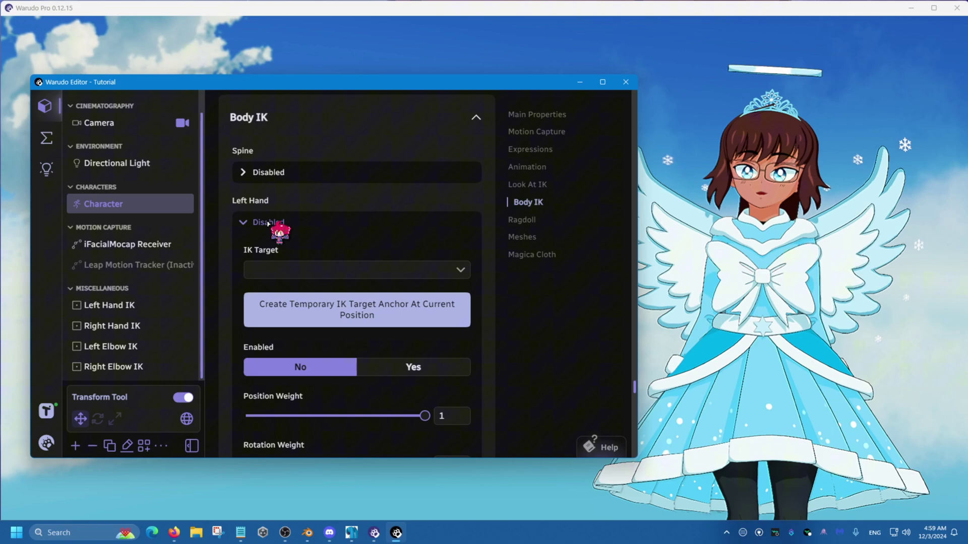
scroll(268, 223, down, 1)
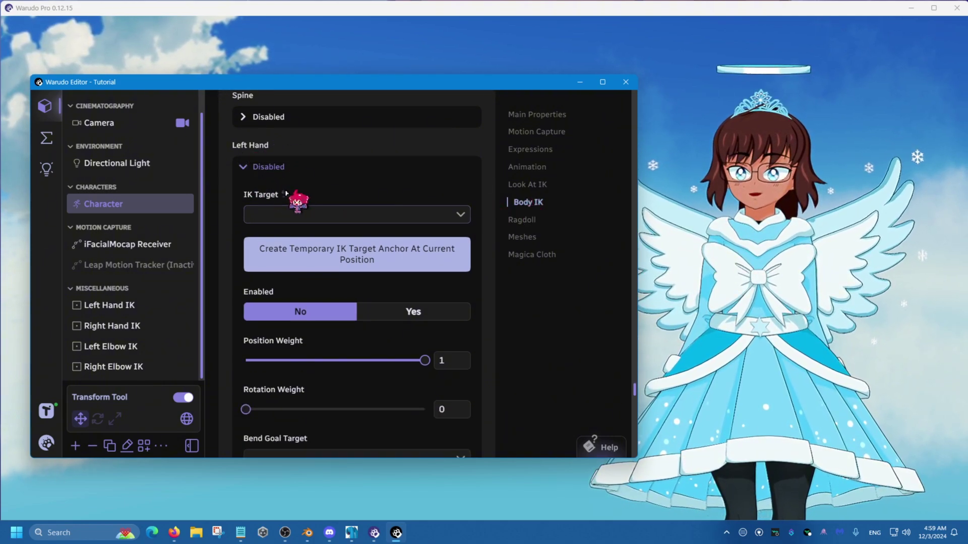
click(299, 215)
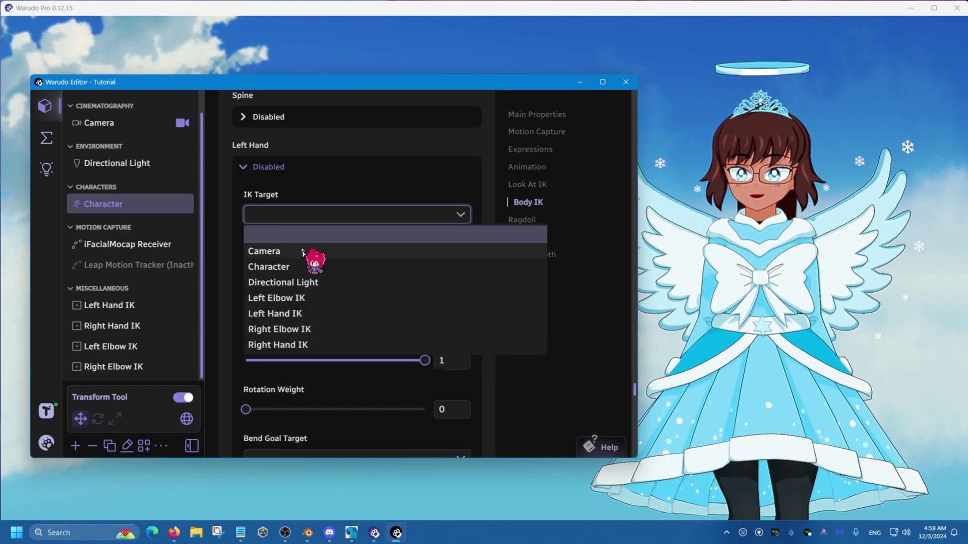
click(298, 314)
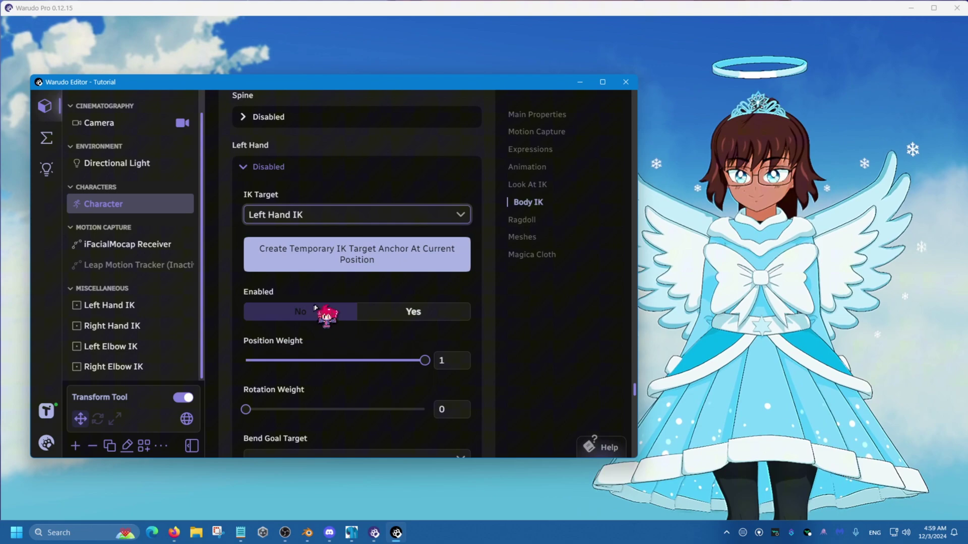
Enable the Left Hand IK with rotation weight 1 and the Left Elbow IK anchor as its bend goal target
click(410, 313)
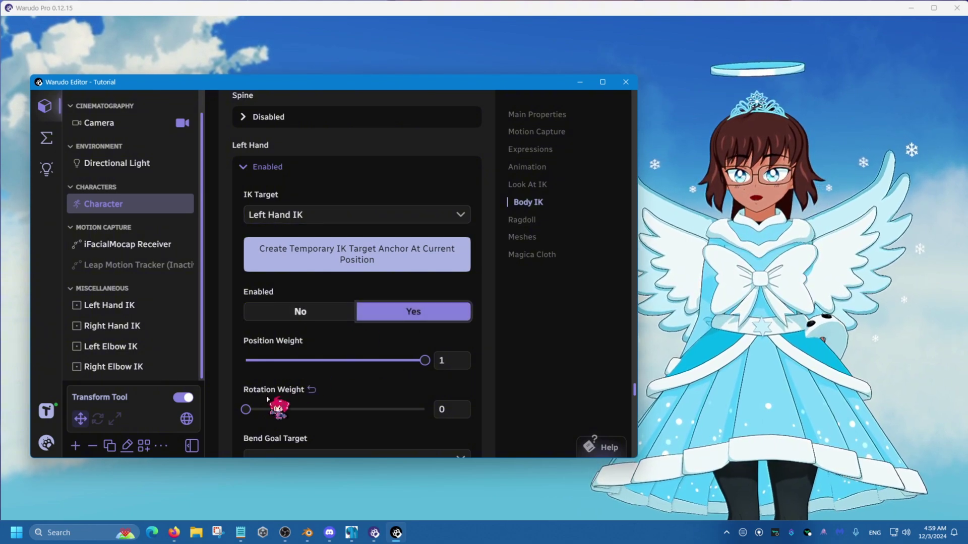
scroll(272, 394, down, 3)
drag(246, 295, 473, 298)
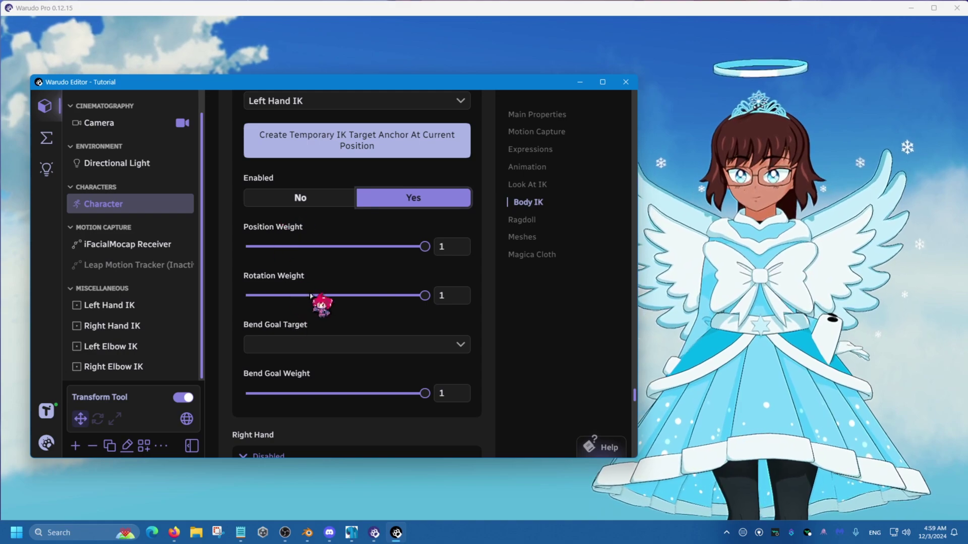
click(289, 347)
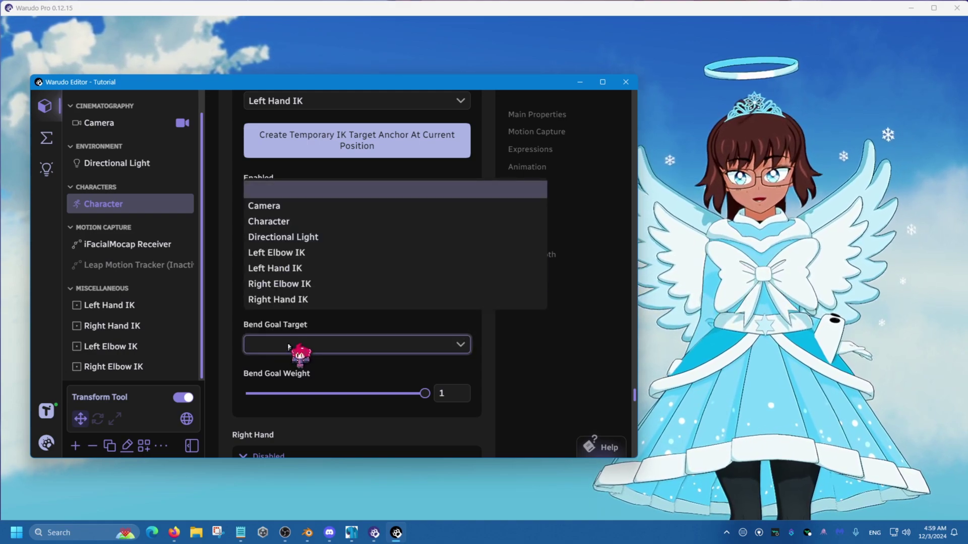
click(308, 256)
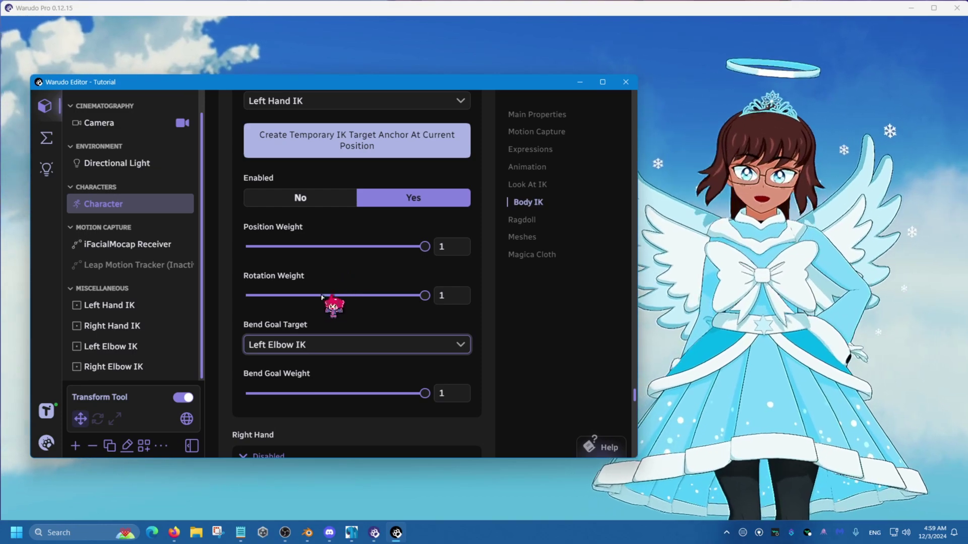
Set the Right Hand's IK target to the Right Hand IK anchor and enable it with rotation weight 1
scroll(330, 303, down, 3)
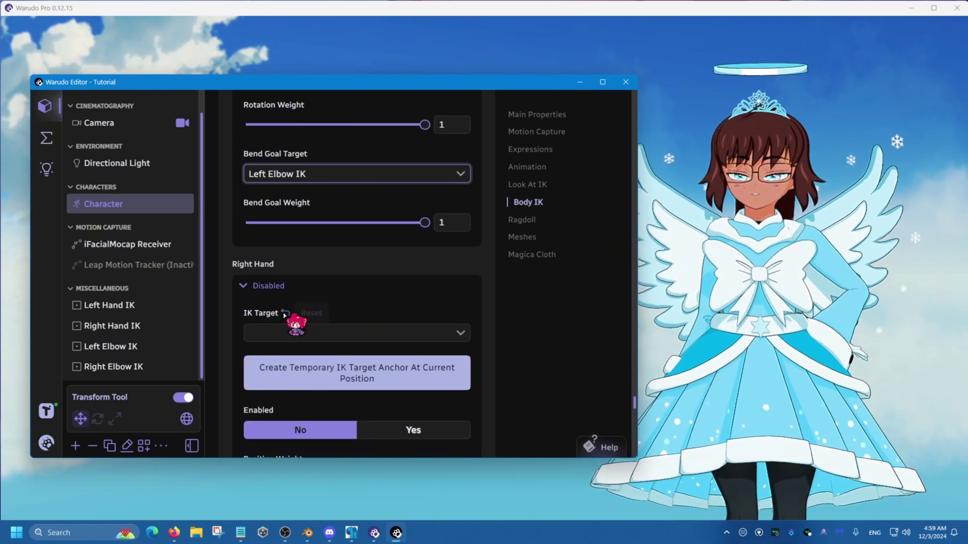
scroll(285, 315, down, 1)
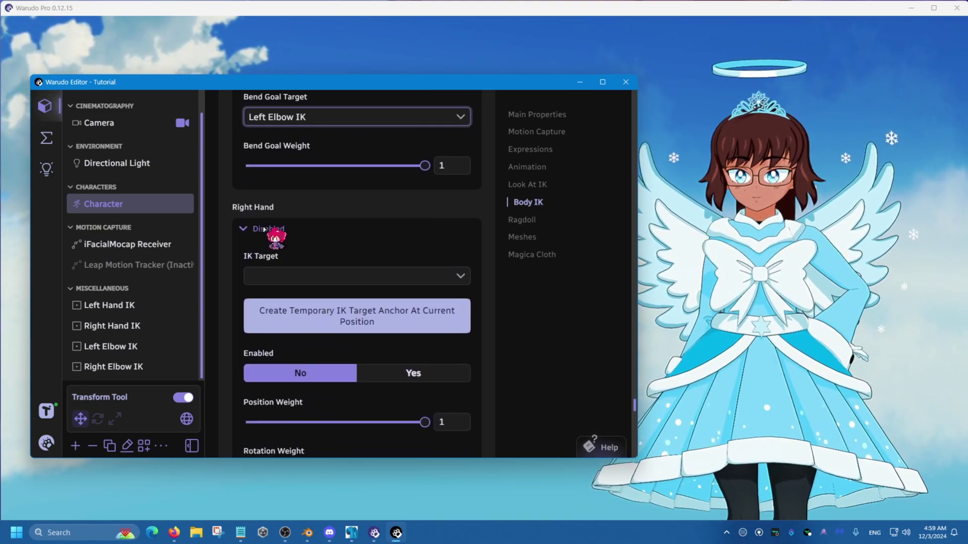
click(277, 279)
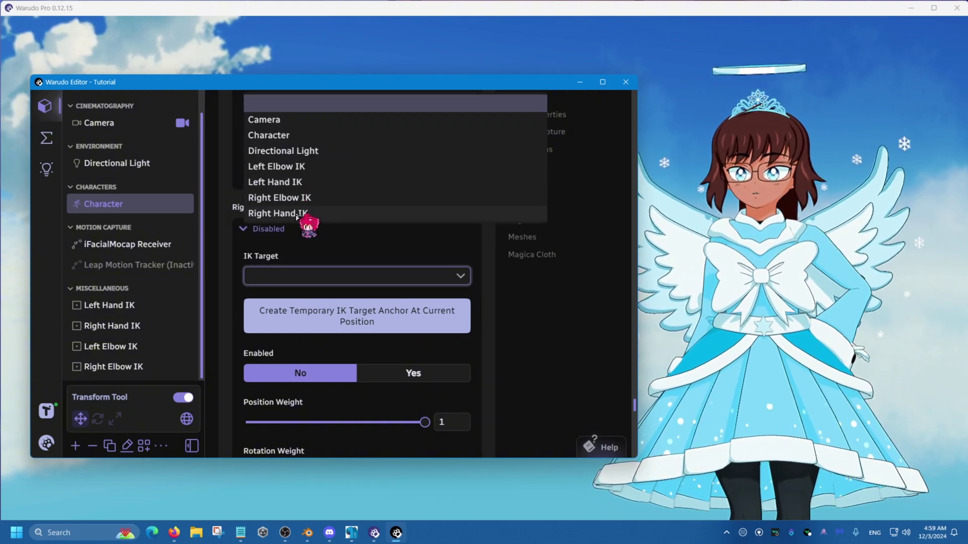
click(295, 217)
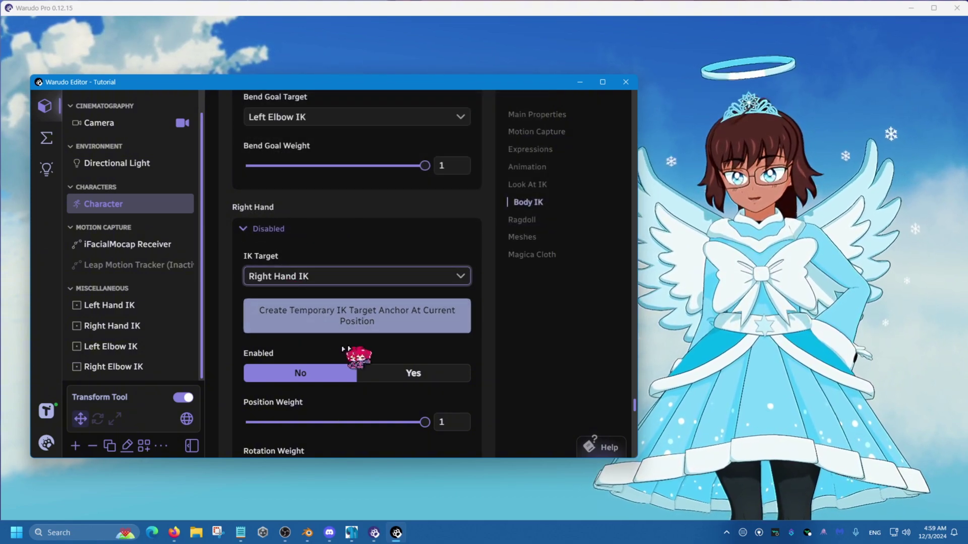
scroll(383, 323, down, 1)
click(394, 312)
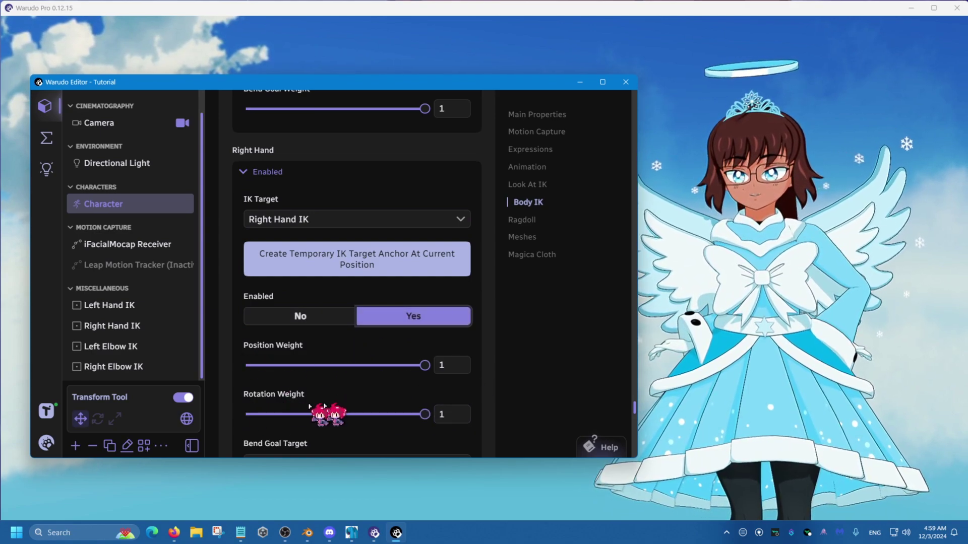
Set the Right Hand's bend goal target to the Right Elbow IK anchor
scroll(319, 385, down, 3)
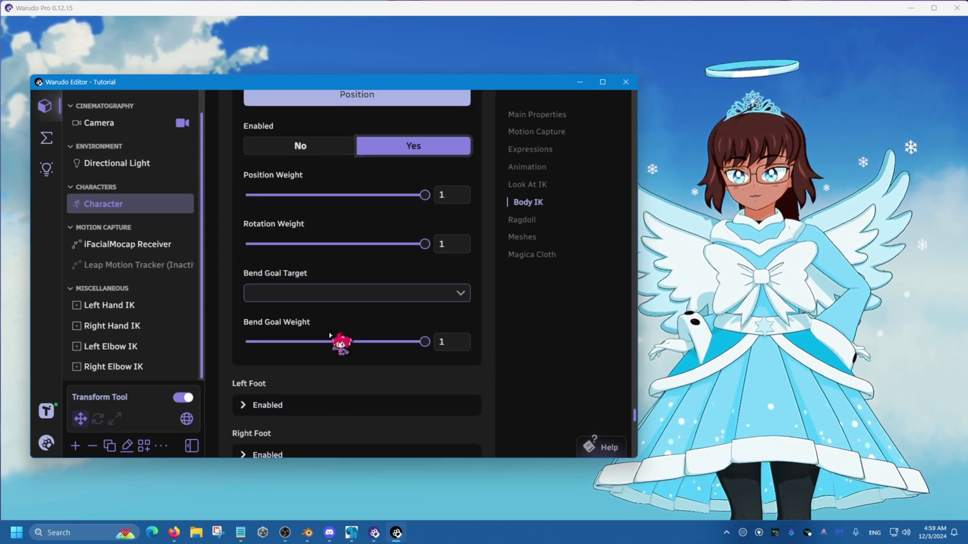
click(312, 292)
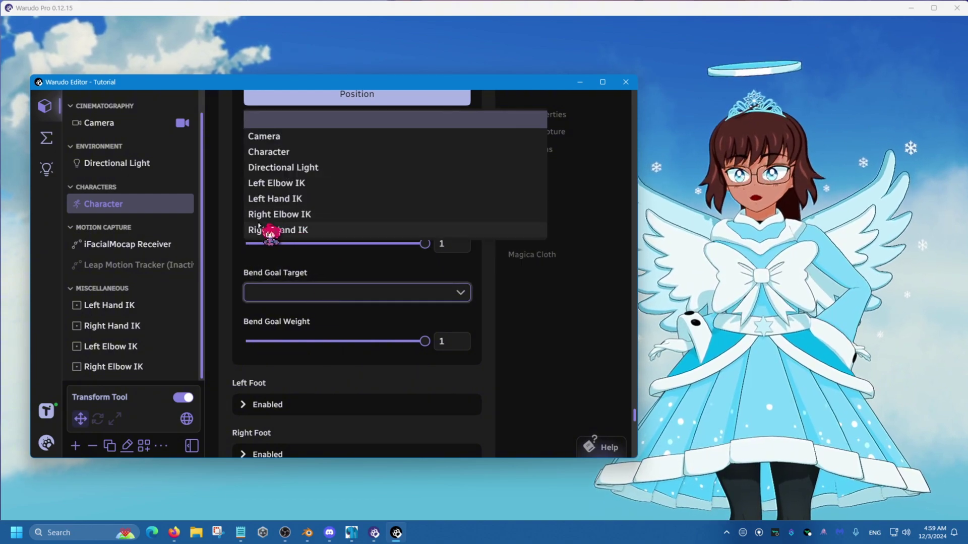
click(307, 215)
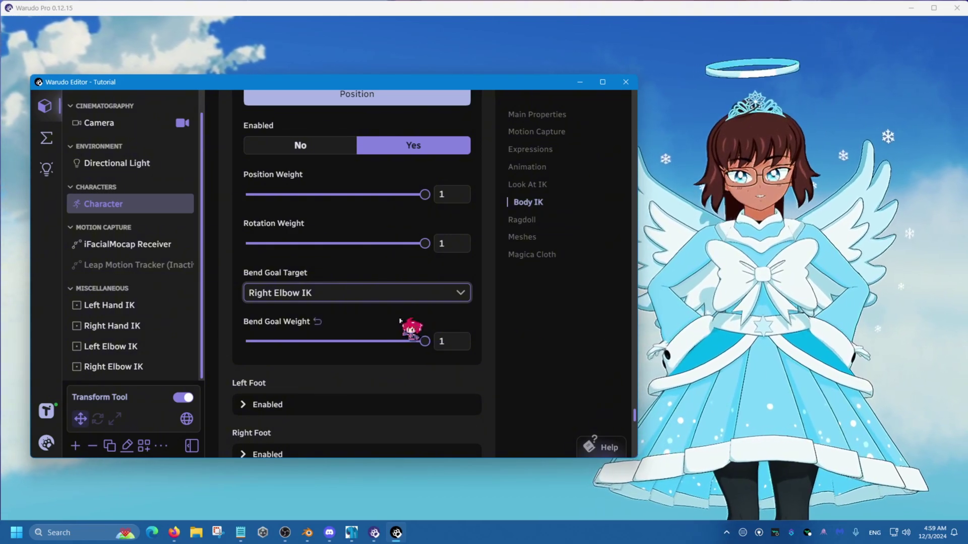
Set the bend goal weight to 0.3 for both the Right Hand and the Left Hand
scroll(354, 226, up, 3)
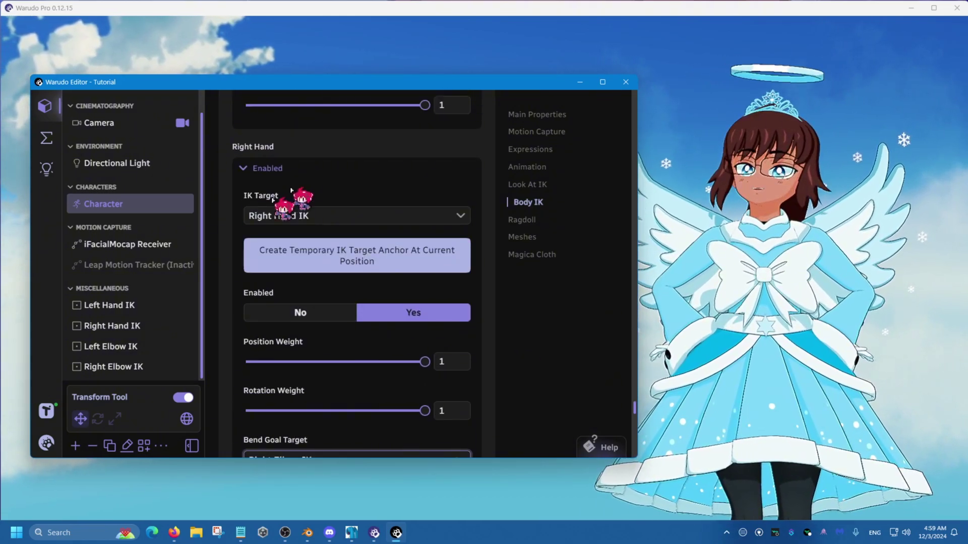
scroll(383, 353, down, 3)
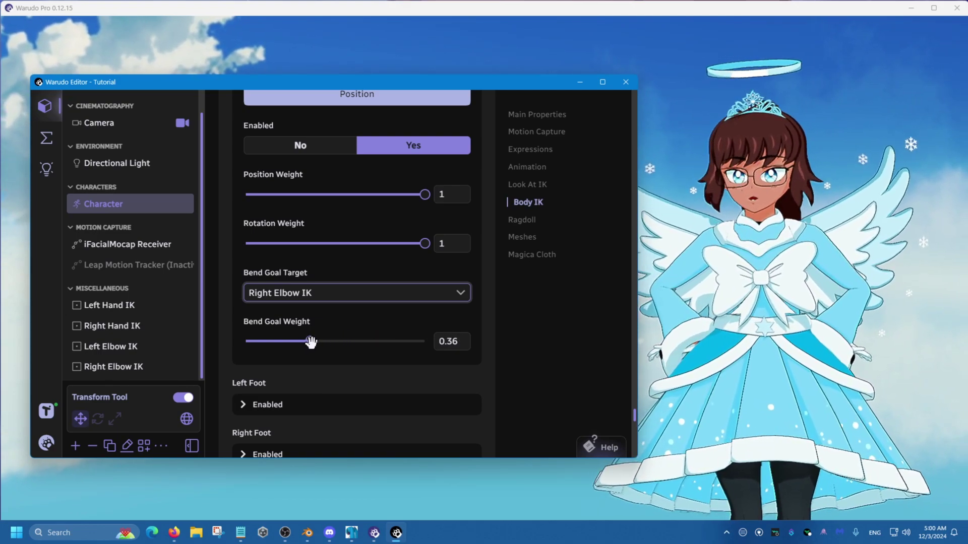
drag(453, 340, 479, 352)
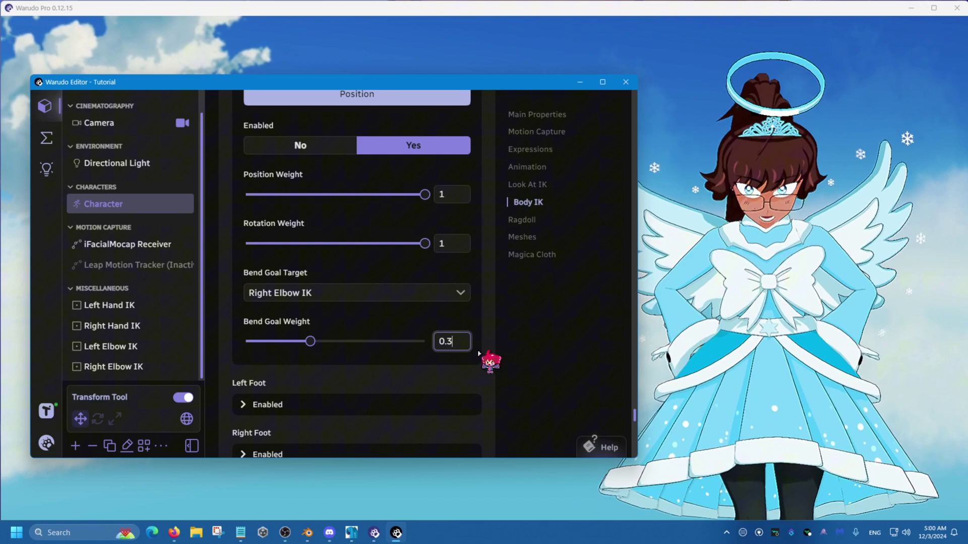
key(Return)
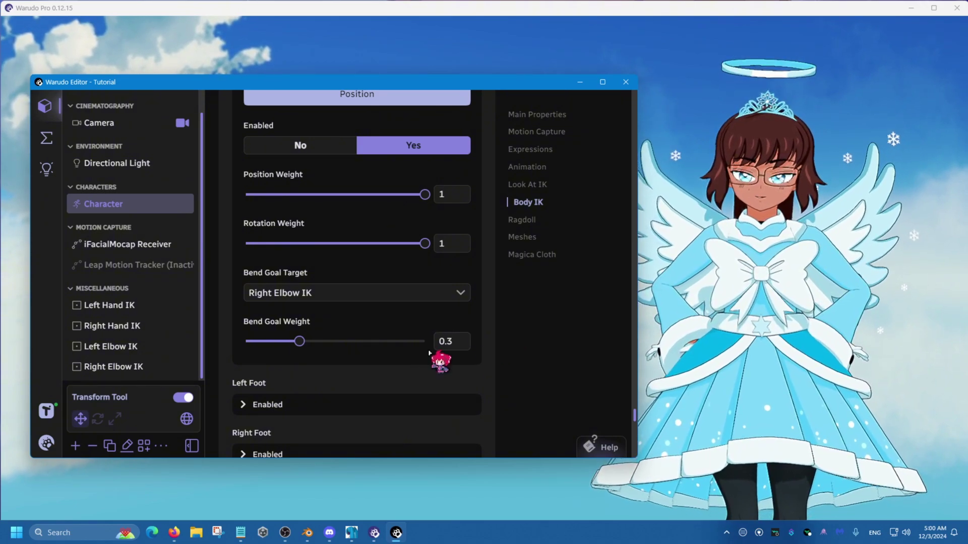
scroll(424, 337, up, 7)
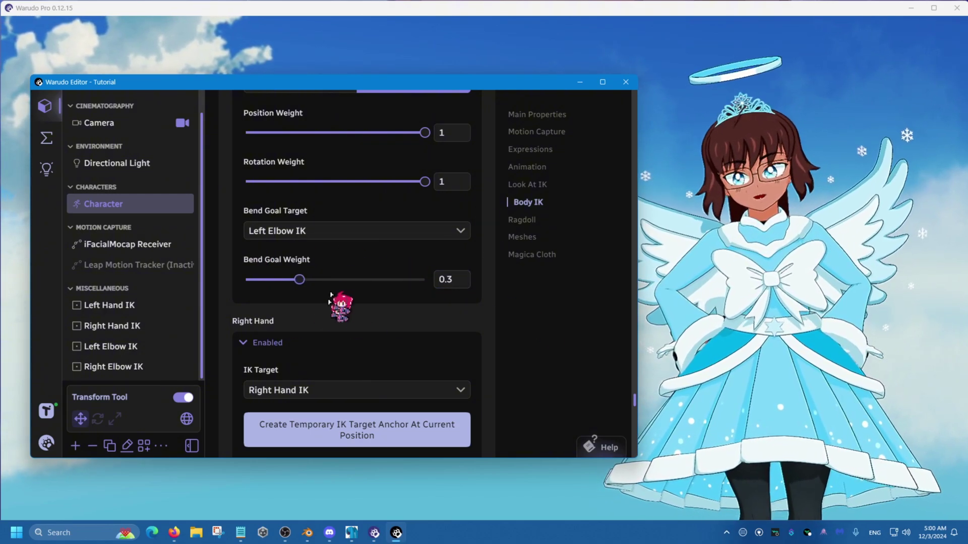
Rotate the Left Hand IK anchor to about X 318, Y 64, Z 19 and move it to about Y 0.05, Z -0.07 on the hip
click(140, 313)
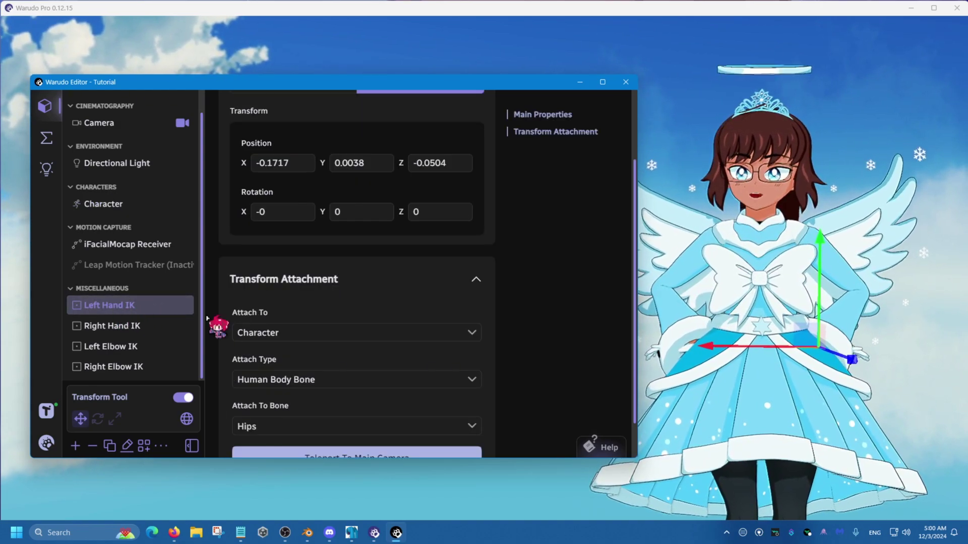
click(841, 368)
scroll(724, 368, up, 6)
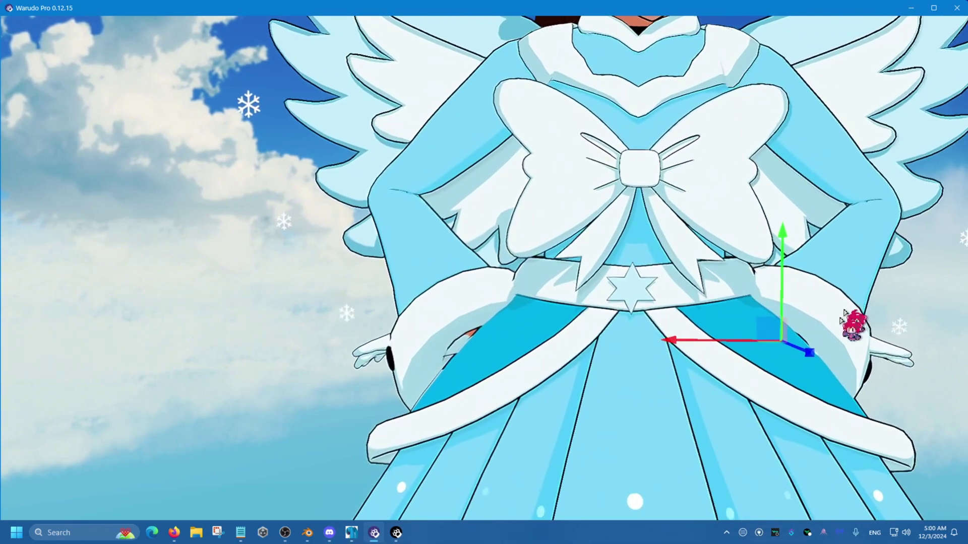
middle_drag(842, 314, 661, 370)
scroll(705, 393, down, 4)
scroll(710, 395, up, 5)
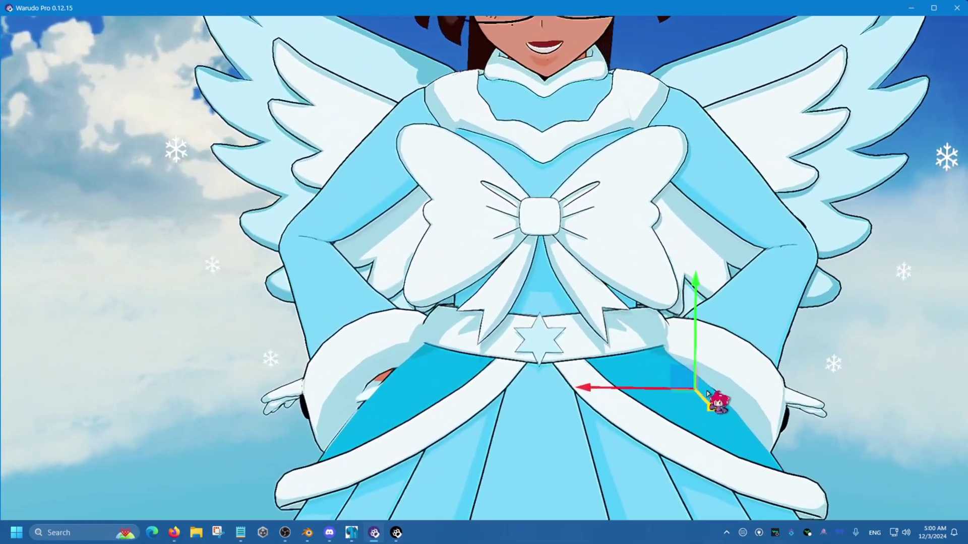
key(e)
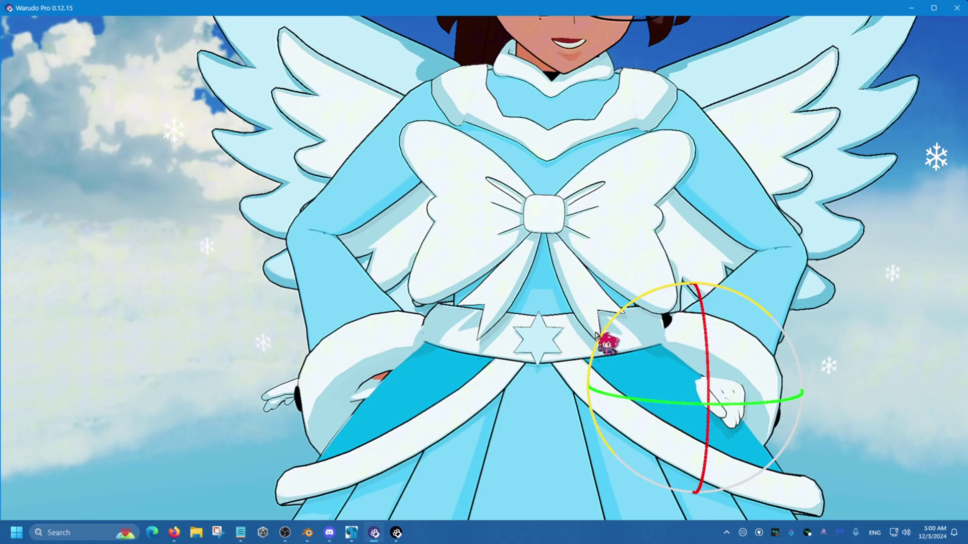
drag(596, 335, 717, 267)
key(w)
right_drag(717, 267, 454, 426)
scroll(487, 410, down, 5)
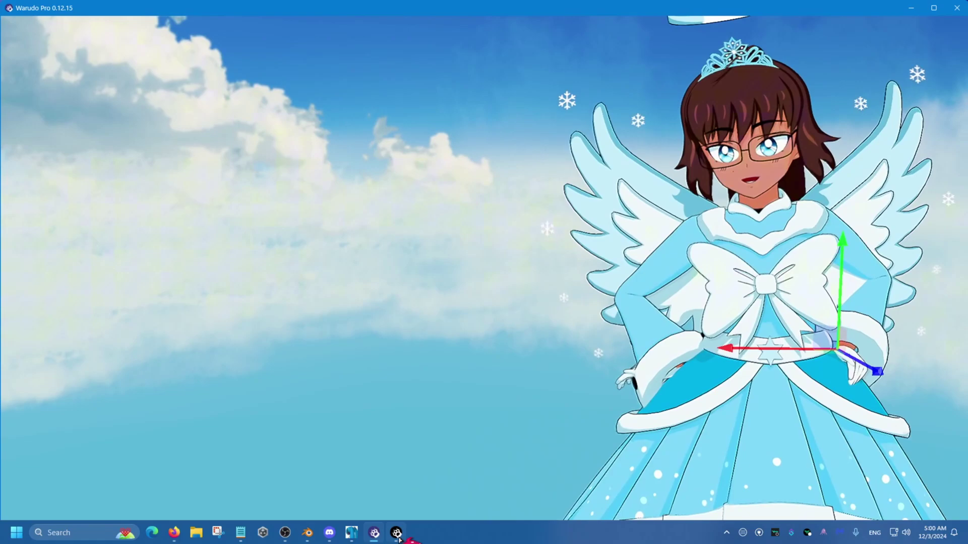
Rotate the Right Hand IK anchor to about X 324, Y 268, Z 0 and move it to about Y 0.02, Z -0.06
click(397, 534)
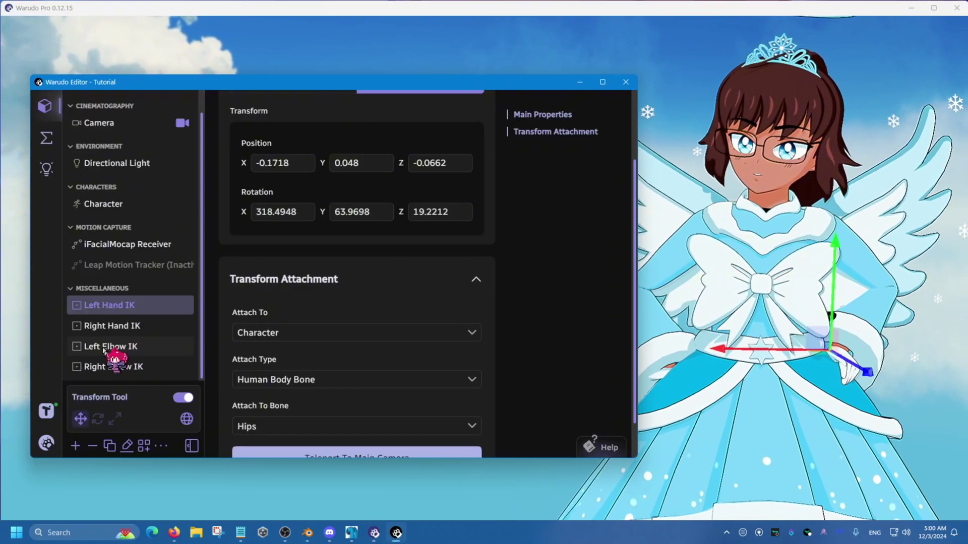
click(128, 327)
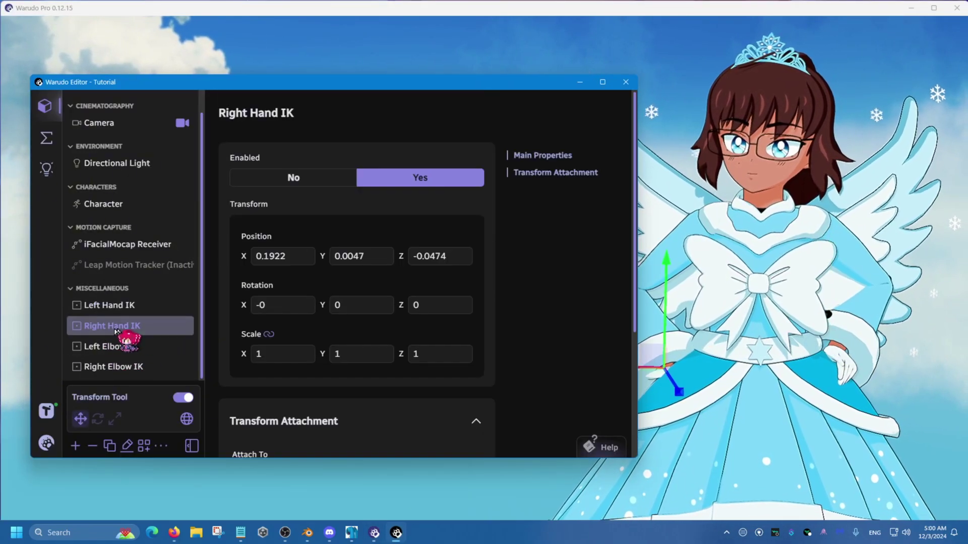
click(640, 372)
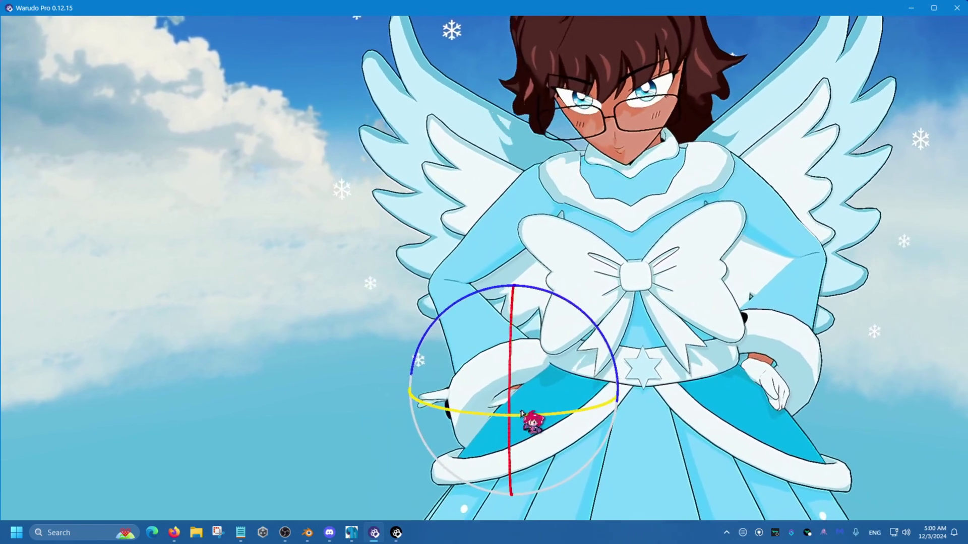
drag(569, 413, 542, 415)
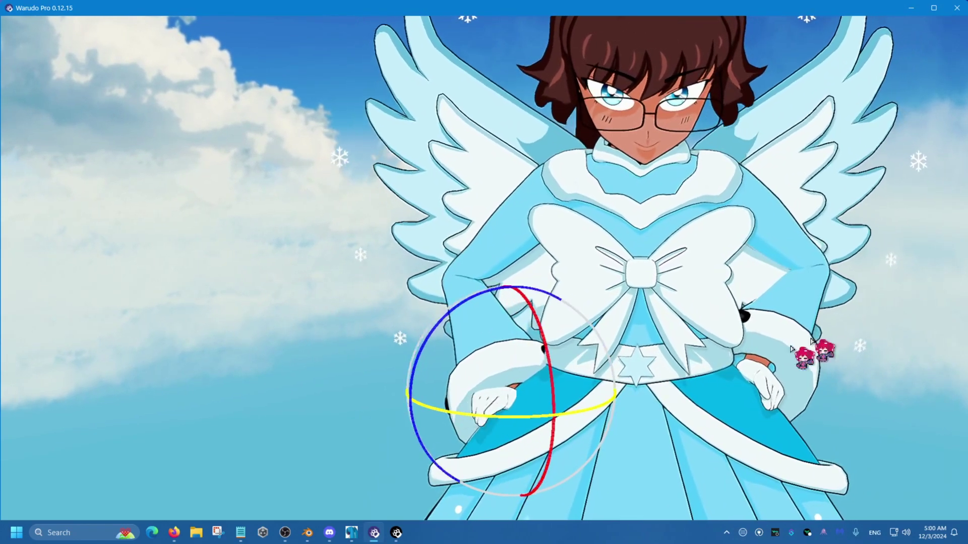
drag(573, 303, 319, 184)
key(w)
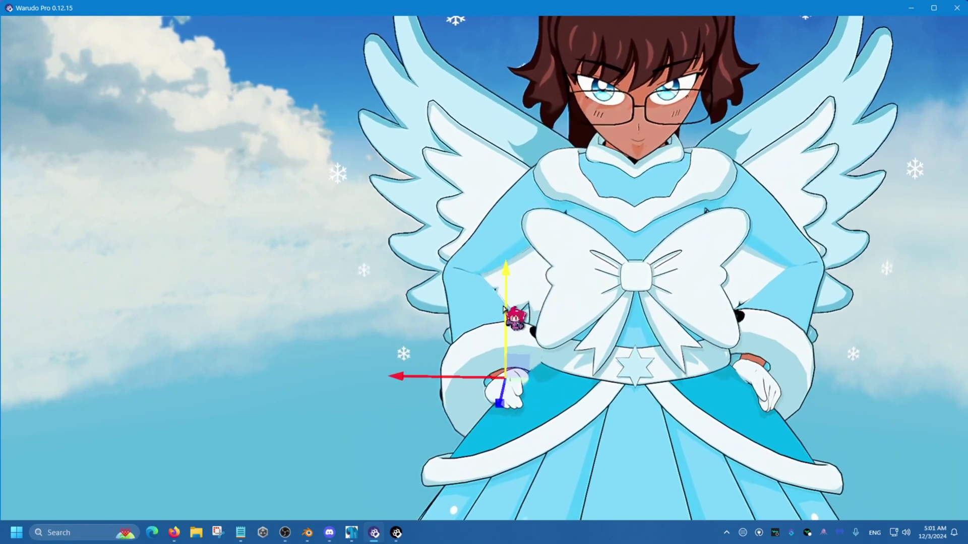
right_drag(516, 316, 718, 368)
Adjust the Left Elbow IK anchor's position from the side view to about X -0.27, Y 0.12, Z -0.04
key(alt+Tab)
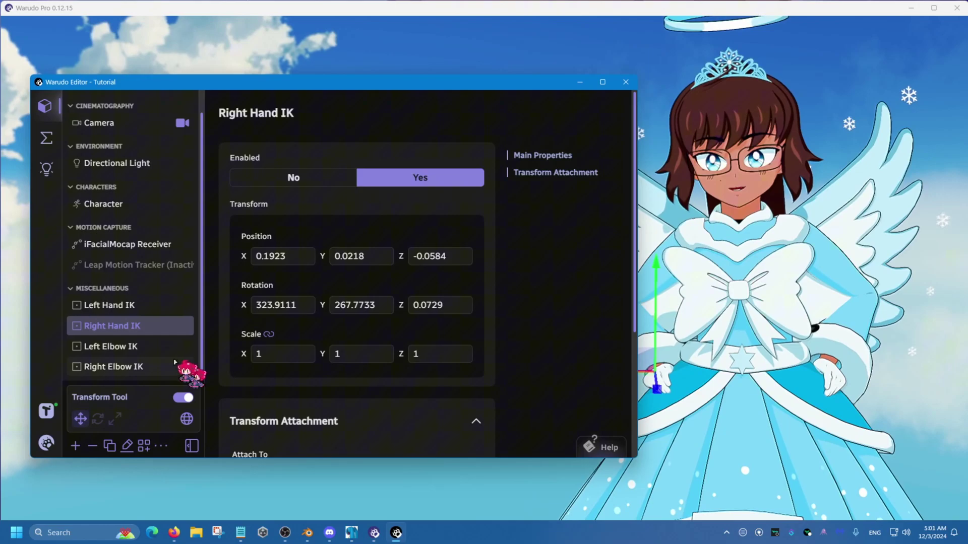
click(151, 347)
right_drag(633, 363, 506, 364)
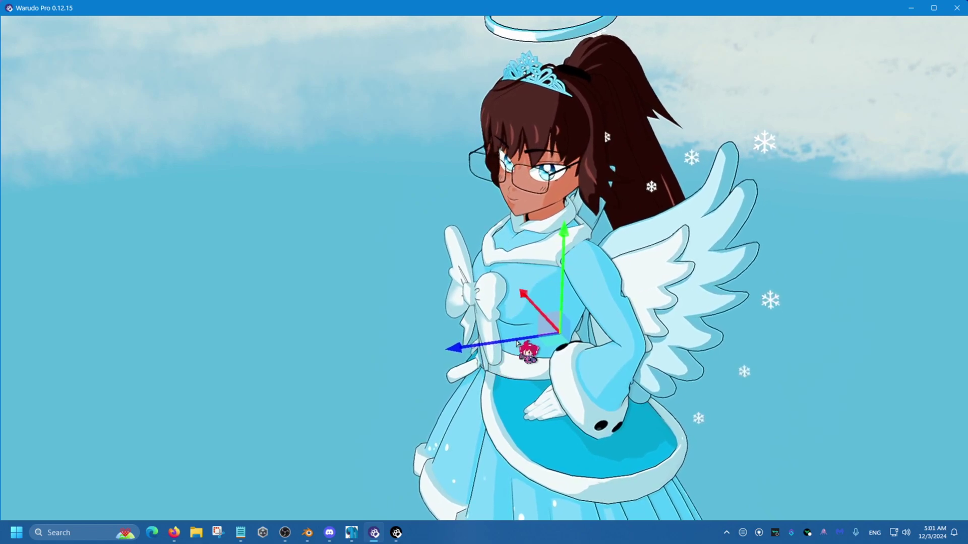
right_drag(516, 342, 678, 212)
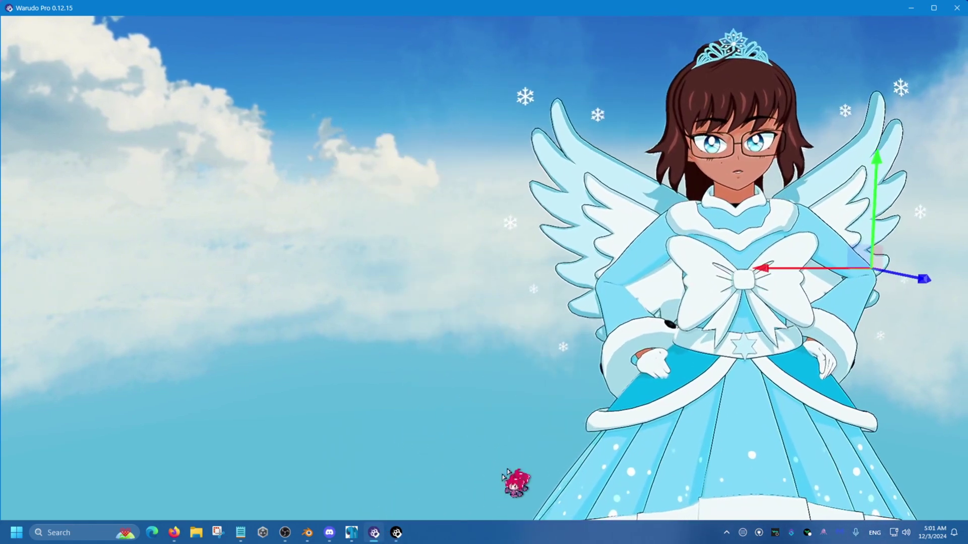
Adjust the Right Elbow IK anchor's position beside the elbow to about X 0.29, Y 0.10, Z 0.05
click(396, 533)
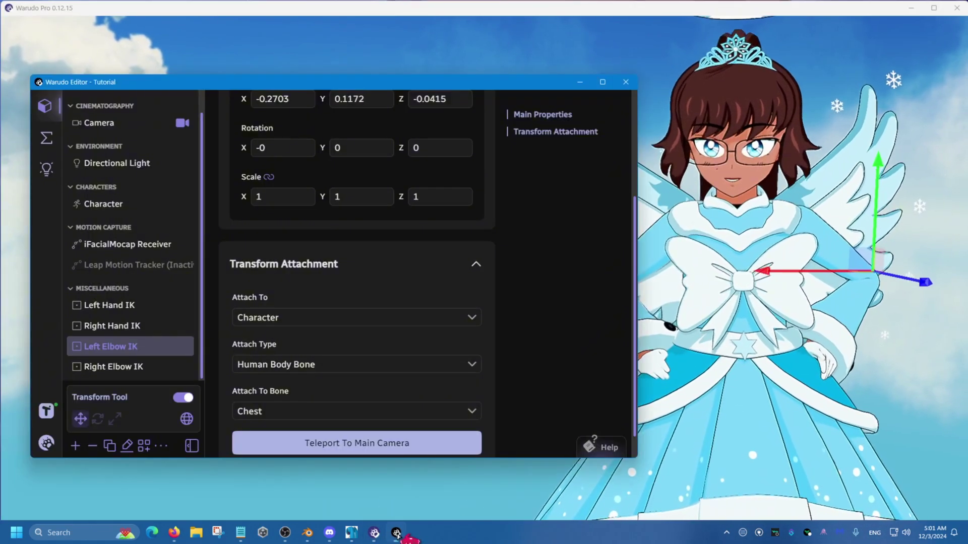
click(147, 373)
right_drag(650, 324, 628, 297)
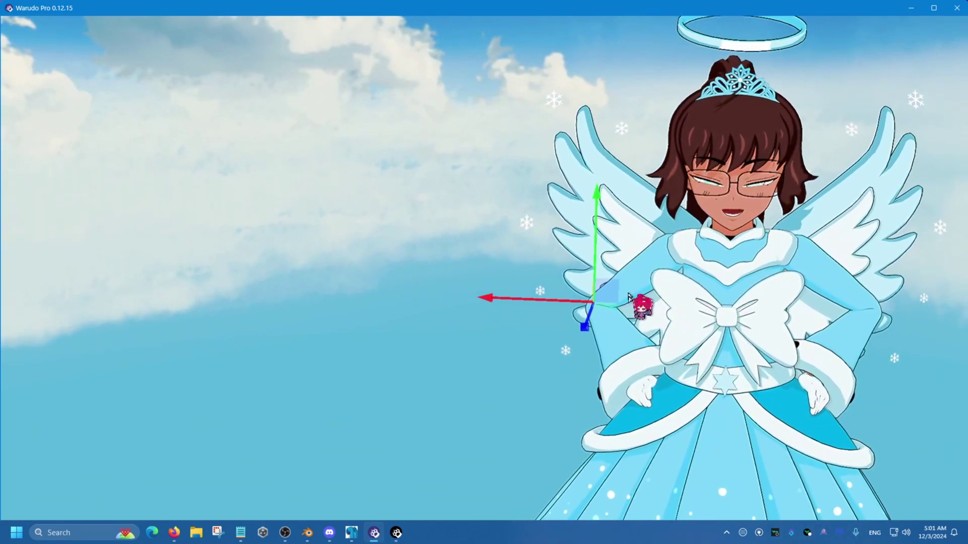
right_drag(771, 317, 811, 272)
scroll(782, 316, up, 3)
scroll(781, 316, down, 2)
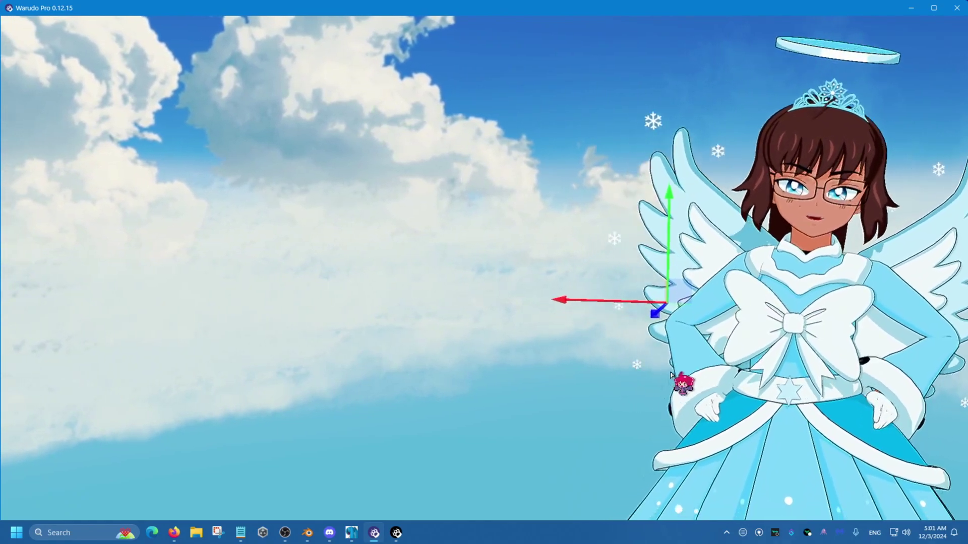
Review the left hand's position, rotation and bend goal weights in the character's Body IK settings
click(396, 533)
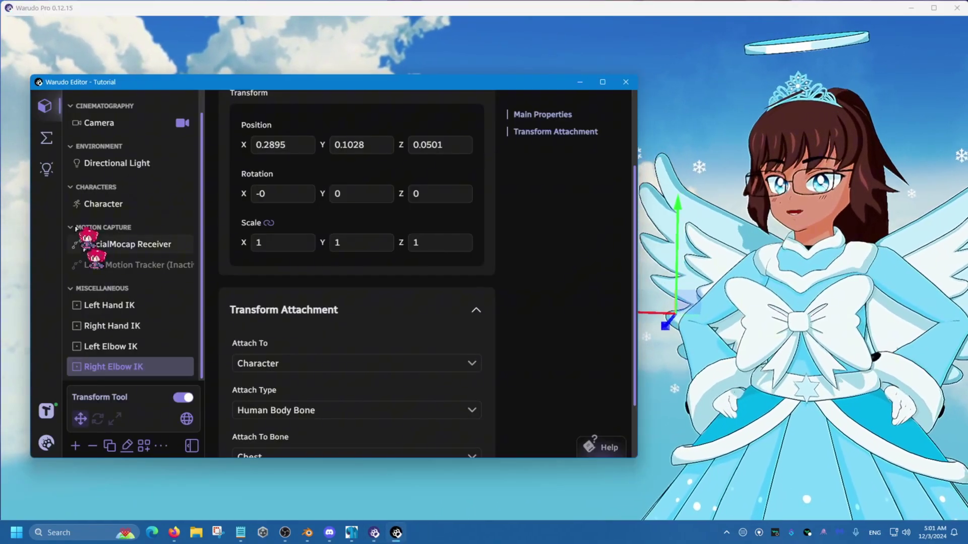
scroll(121, 242, up, 1)
click(120, 228)
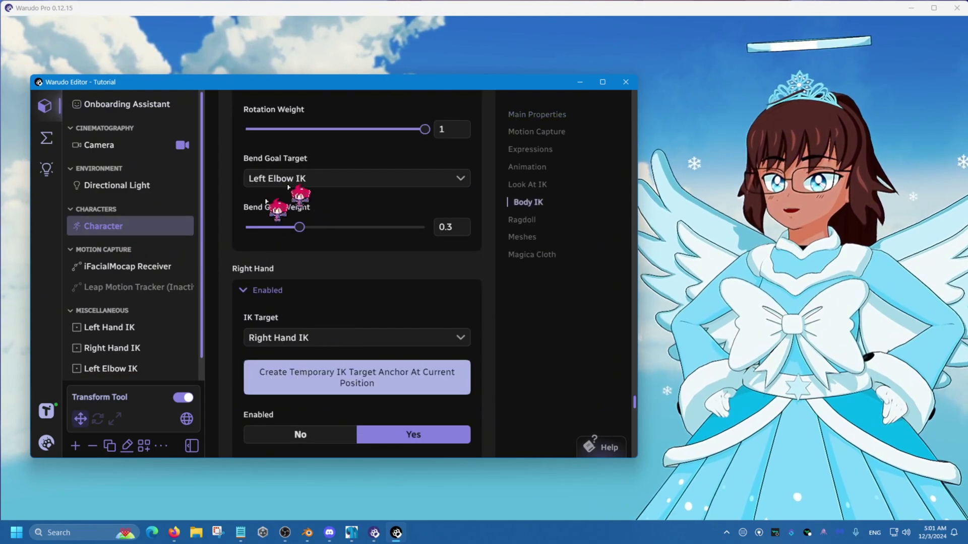
scroll(410, 187, up, 2)
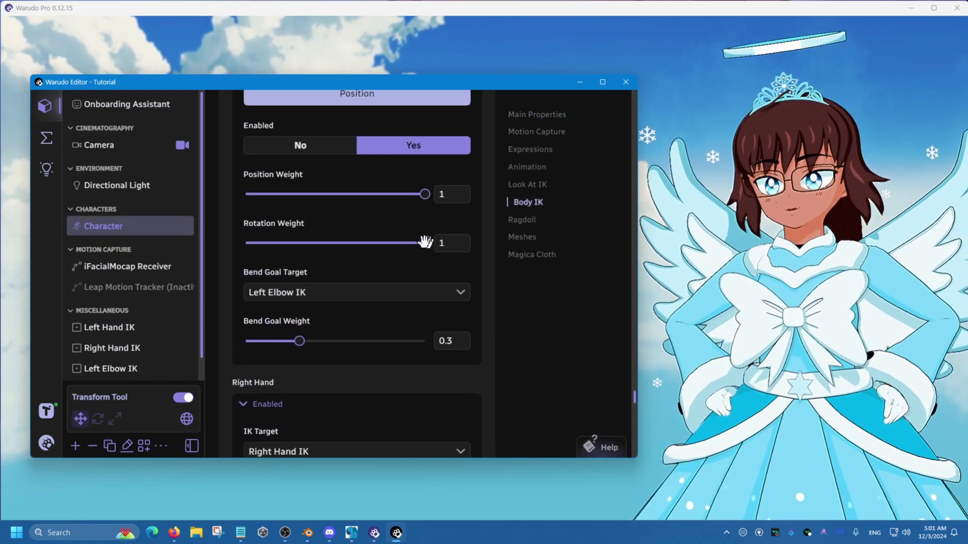
mouse_move(425, 243)
mouse_down()
mouse_move(416, 243)
mouse_move(433, 231)
mouse_up()
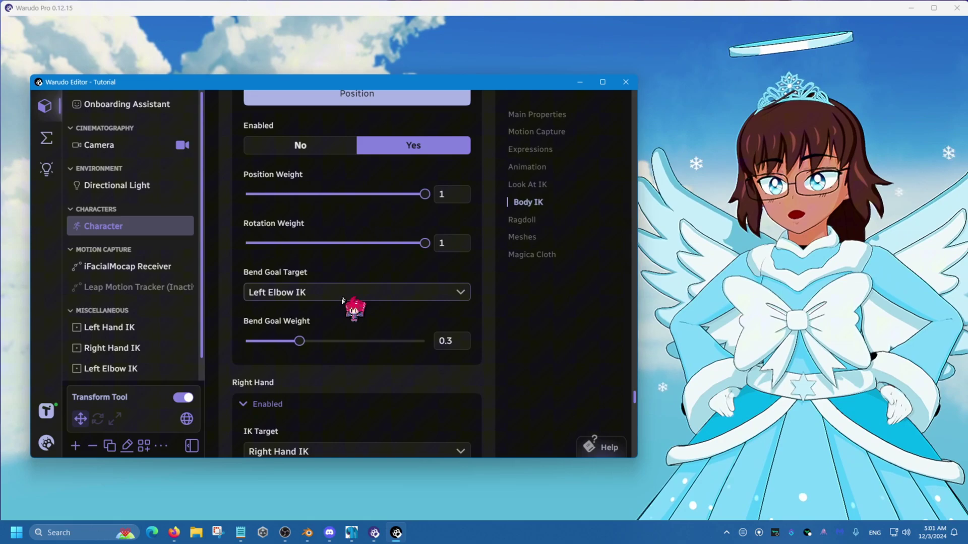
scroll(353, 307, up, 1)
scroll(146, 321, down, 1)
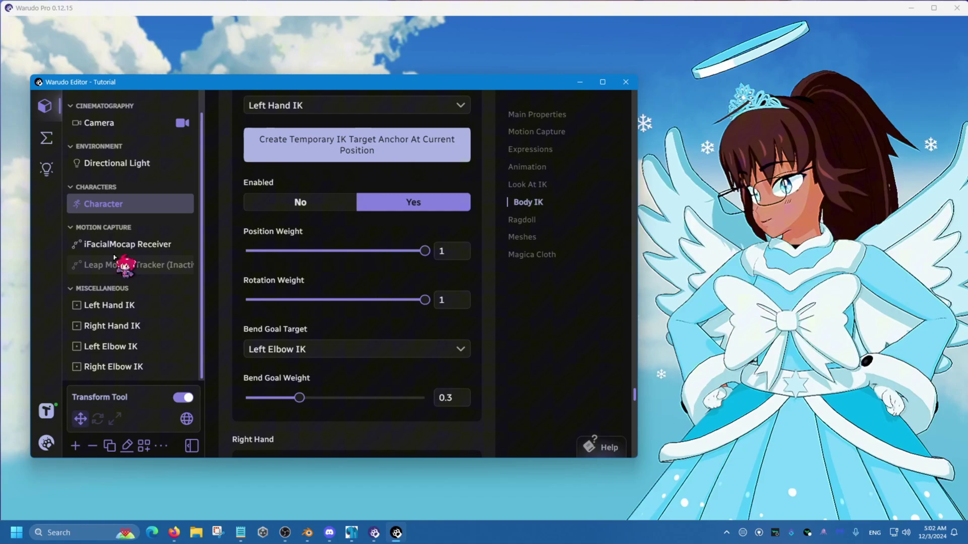
Remove the Finger Movements entry from the iFacialMocap Receiver's pendulum physics settings and check the pose in the scene
click(133, 245)
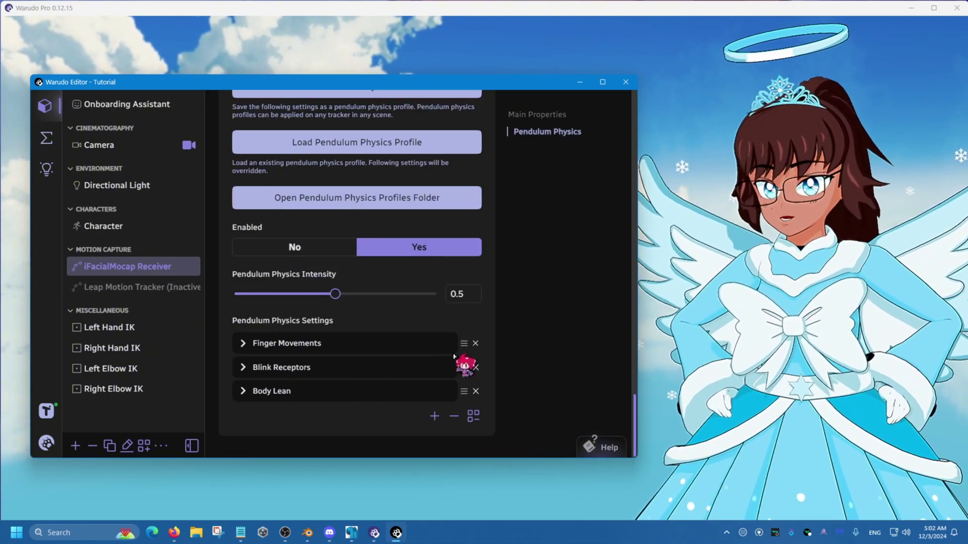
click(475, 343)
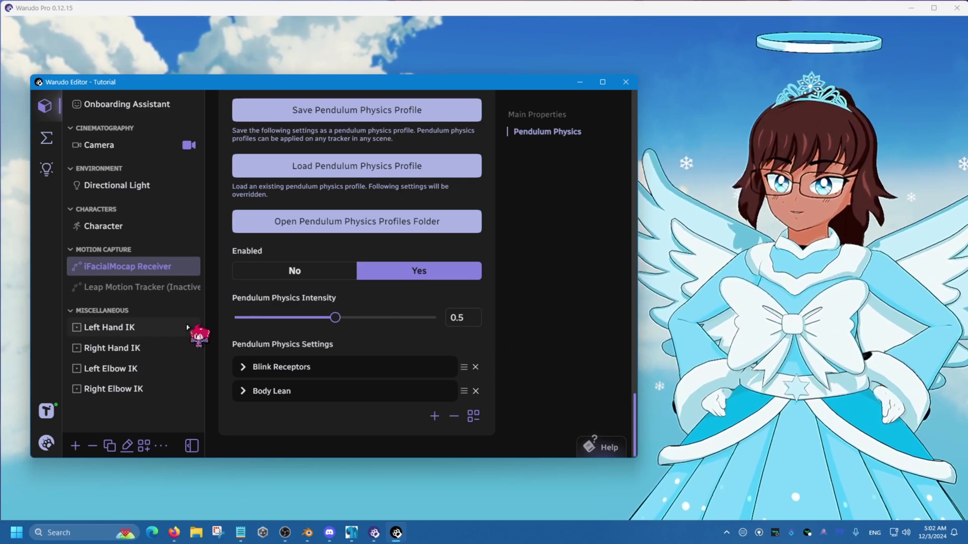
click(739, 344)
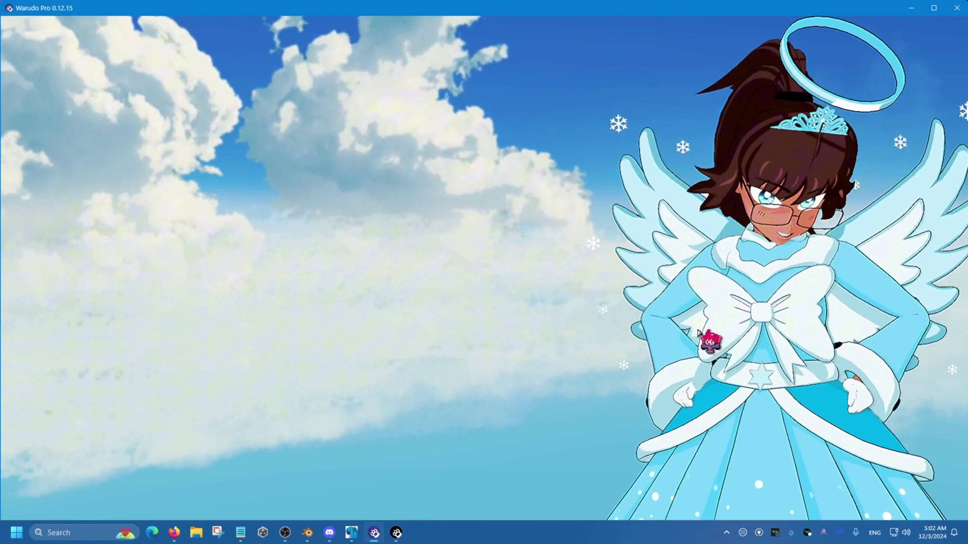
Create a new blueprint and rename it Hands On Hip Toggle
click(396, 533)
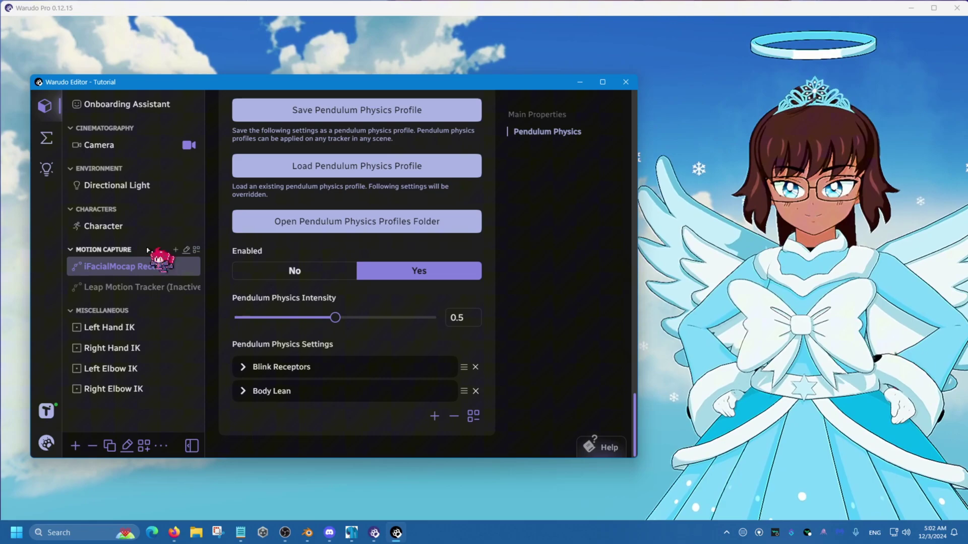
click(48, 137)
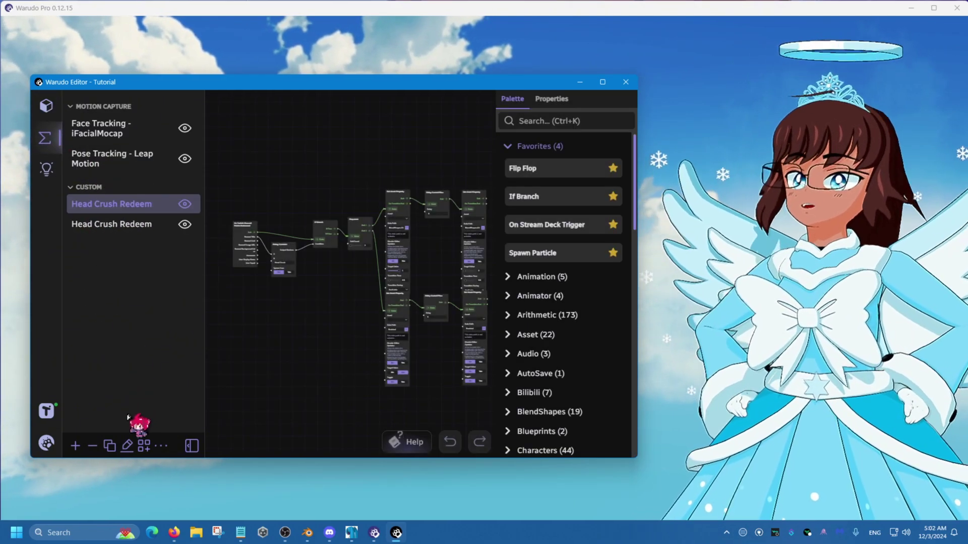
click(74, 446)
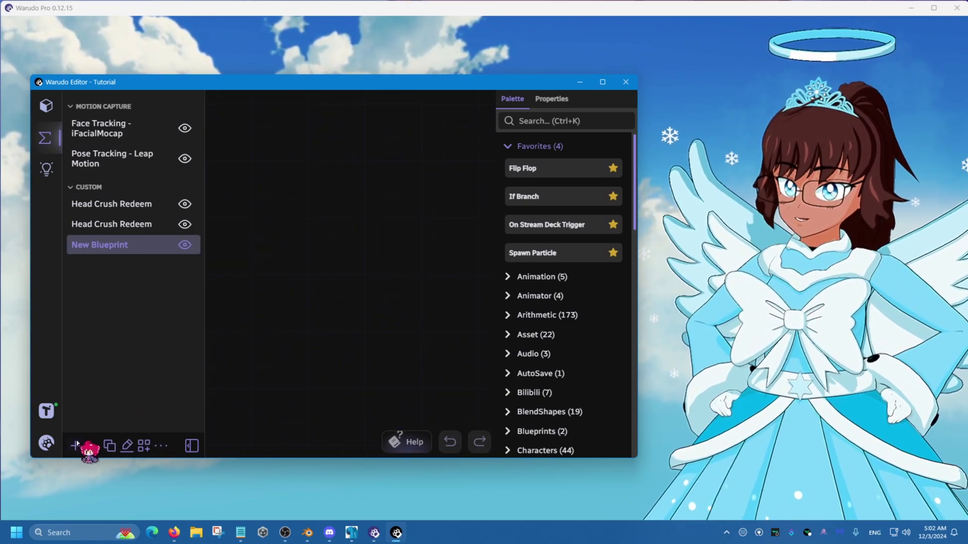
click(127, 446)
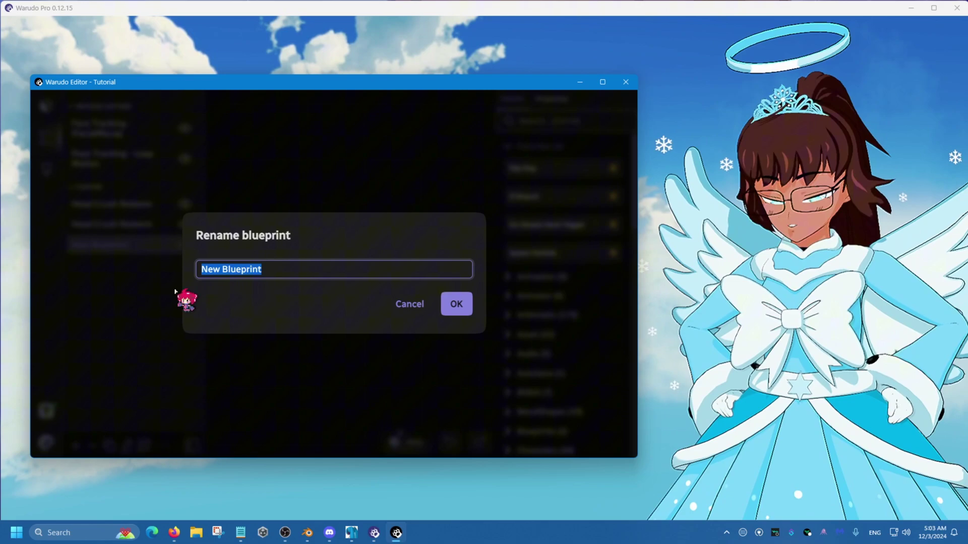
text(Hands On Hip Toggle)
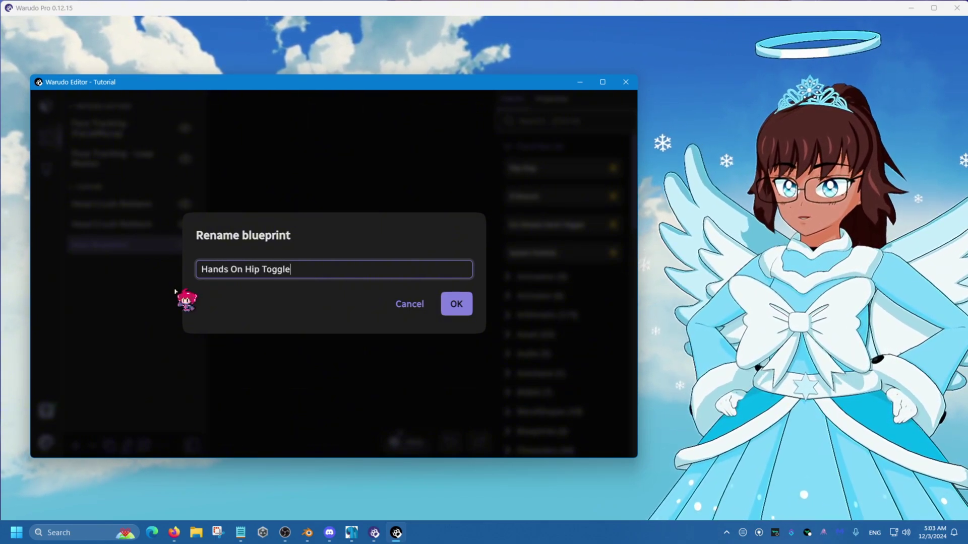
click(456, 304)
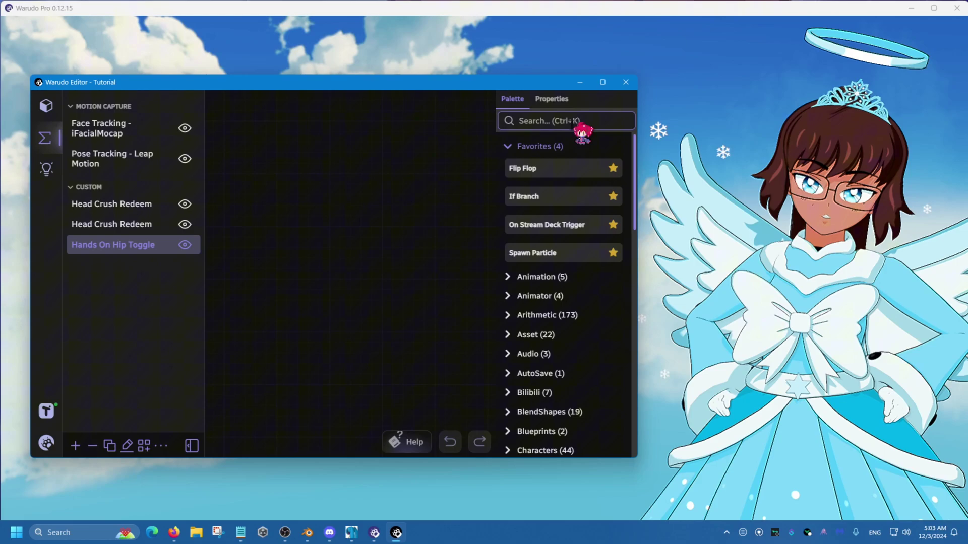
Add an On Stream Deck Trigger node to the blueprint and look through the other Stream Deck nodes available
click(575, 124)
text(stream)
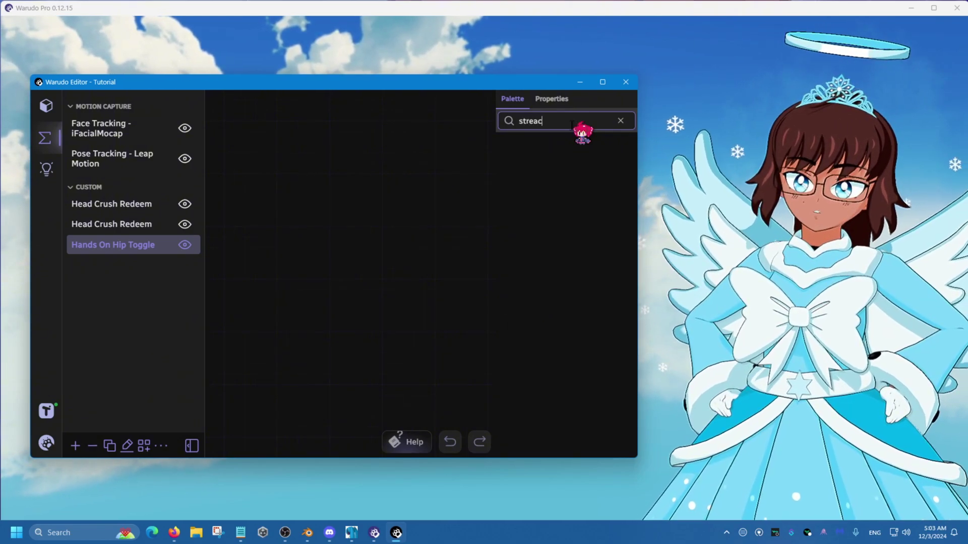
drag(556, 168, 242, 189)
drag(292, 167, 298, 167)
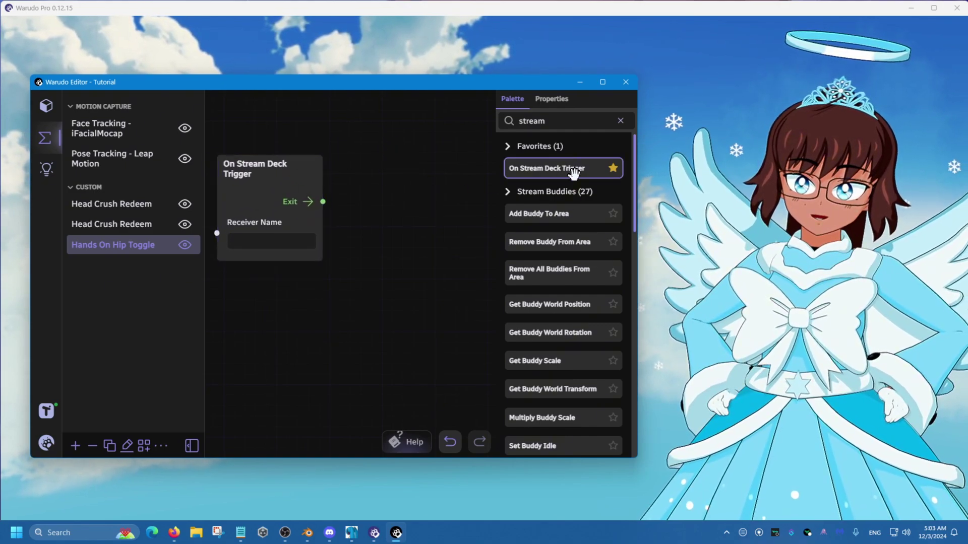
scroll(546, 339, down, 10)
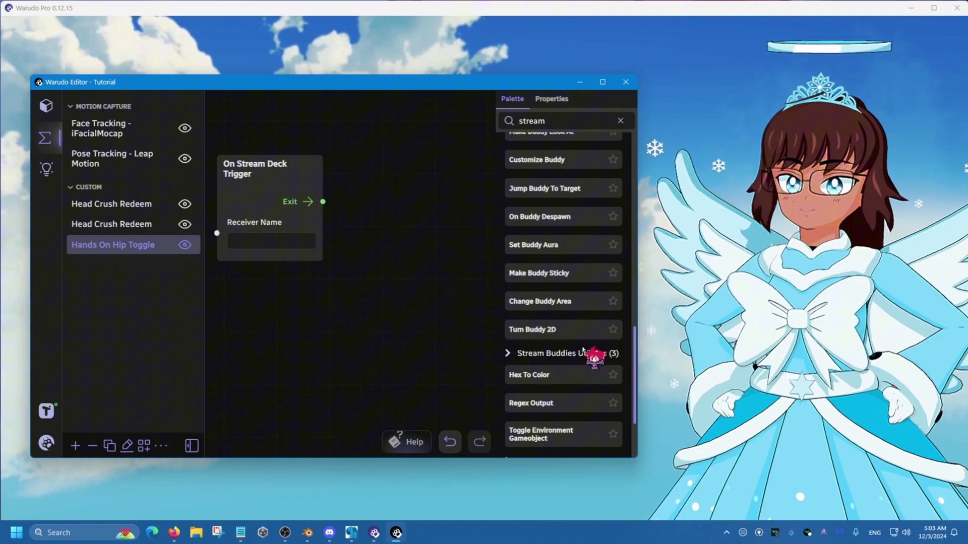
scroll(570, 365, down, 2)
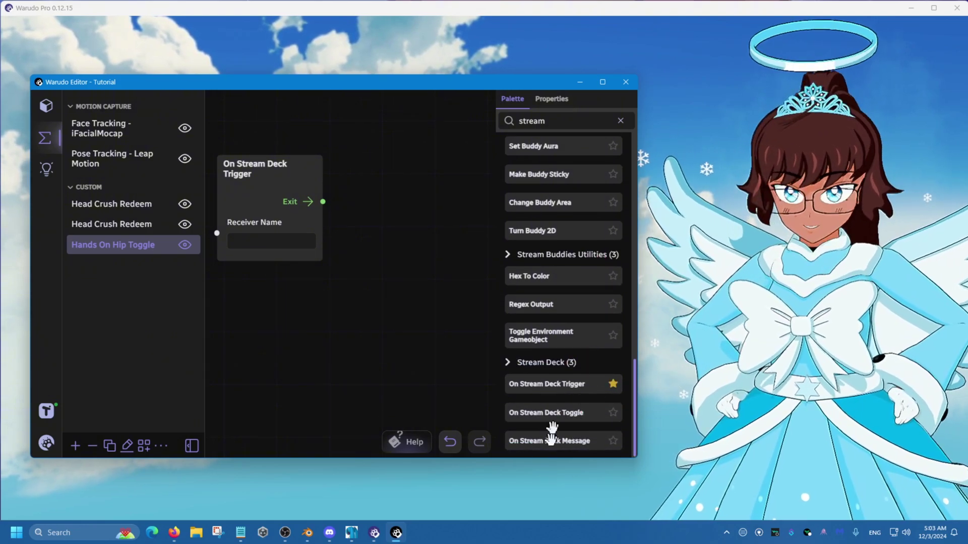
scroll(374, 284, down, 3)
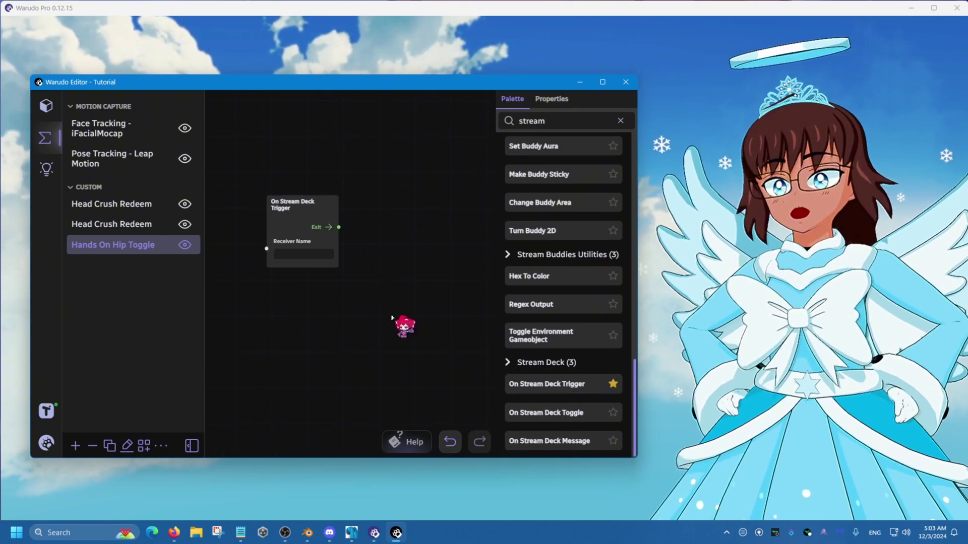
Add an On Keystroke Pressed node below the Stream Deck trigger node
drag(391, 317, 368, 263)
double_click(558, 121)
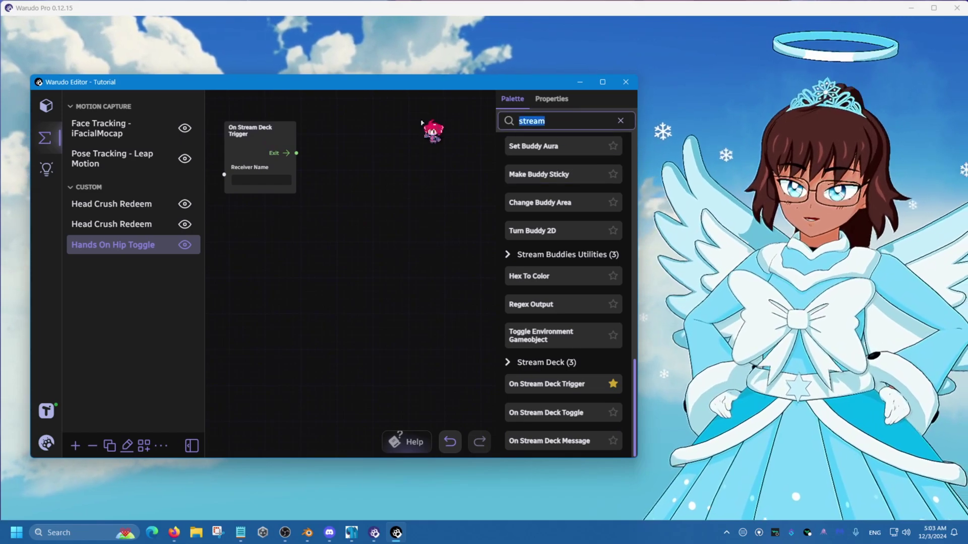
text(keystr)
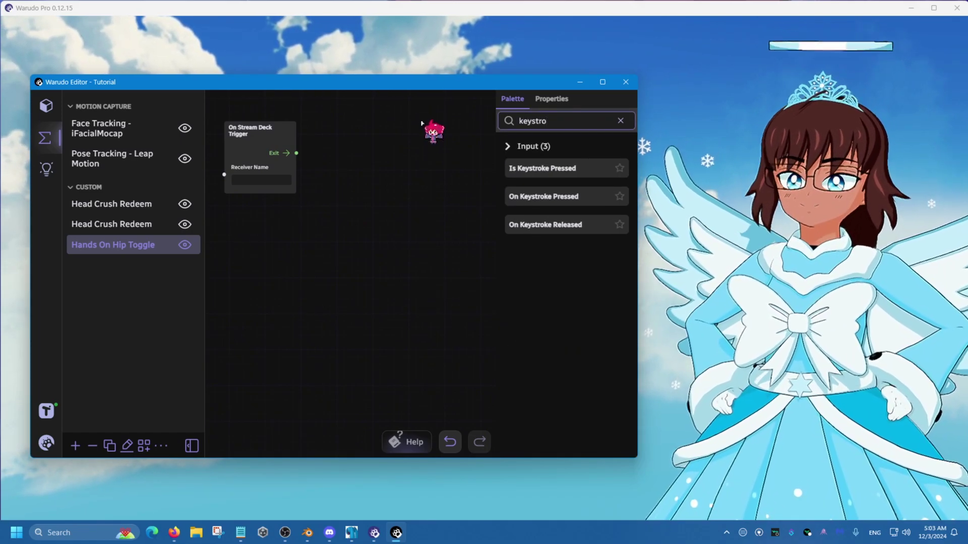
drag(543, 196, 273, 239)
click(360, 234)
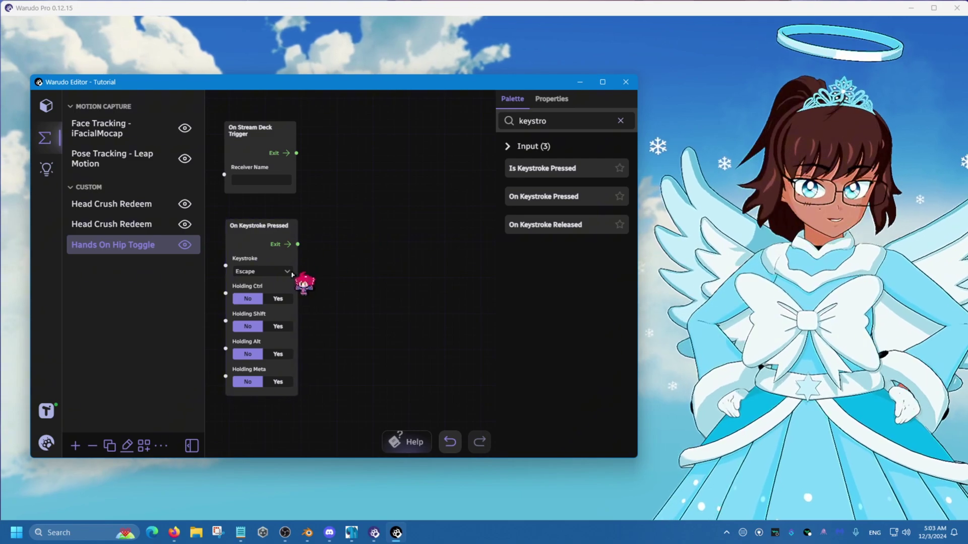
Set the keystroke node's key to 1 and the Stream Deck trigger's receiver name to Hands On Hips
click(286, 272)
click(267, 117)
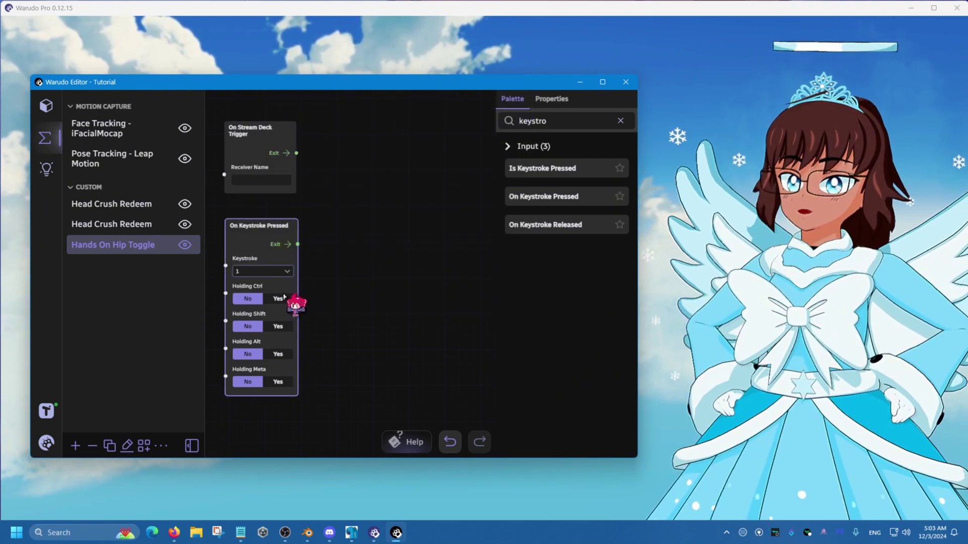
click(285, 272)
click(377, 367)
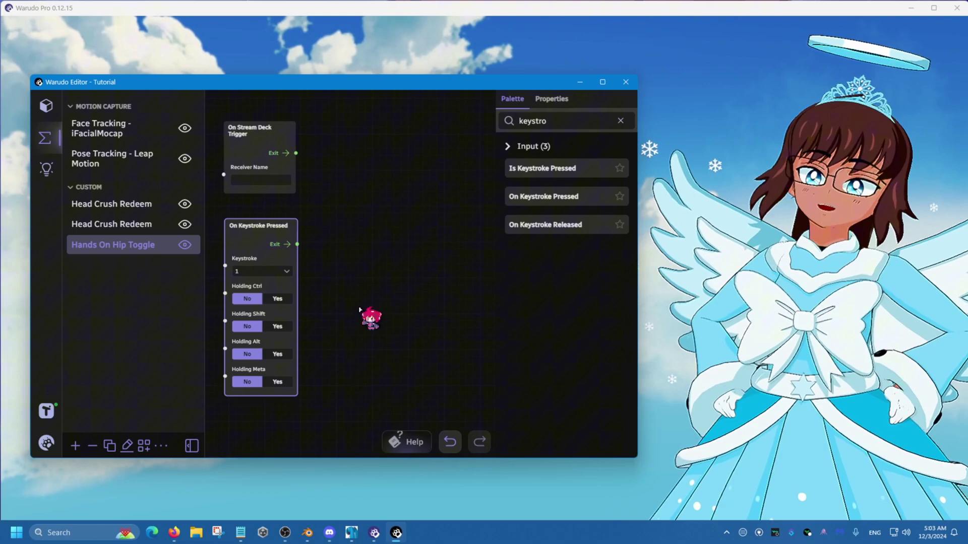
scroll(363, 310, down, 2)
click(278, 218)
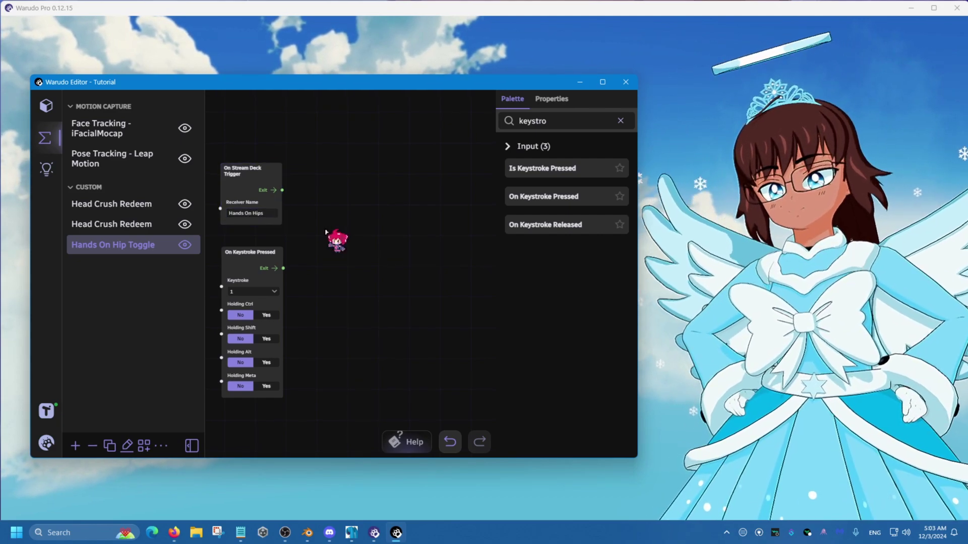
Add a Flip Flop node and connect the Stream Deck trigger's Exit to its Enter input
double_click(560, 121)
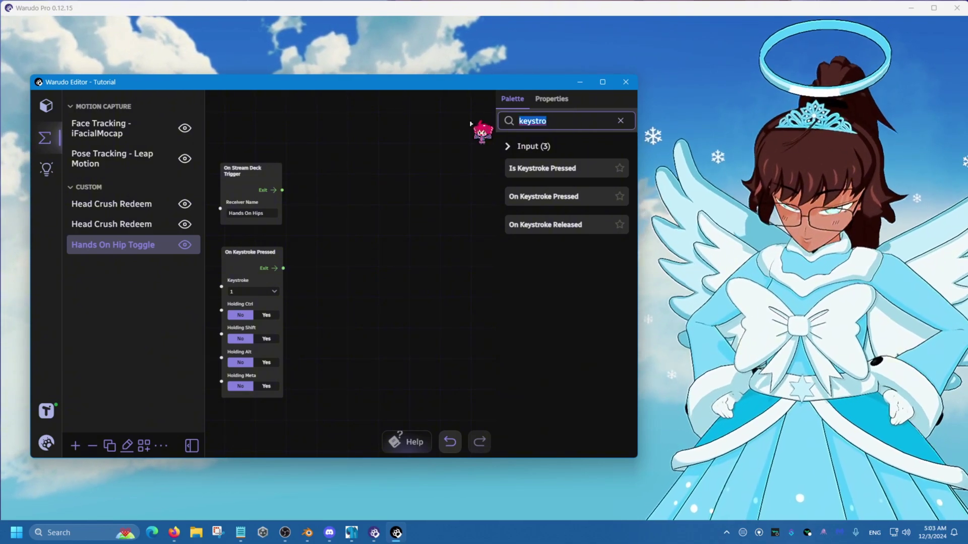
text(flip)
drag(538, 161, 347, 172)
drag(285, 185, 343, 224)
drag(405, 188, 474, 167)
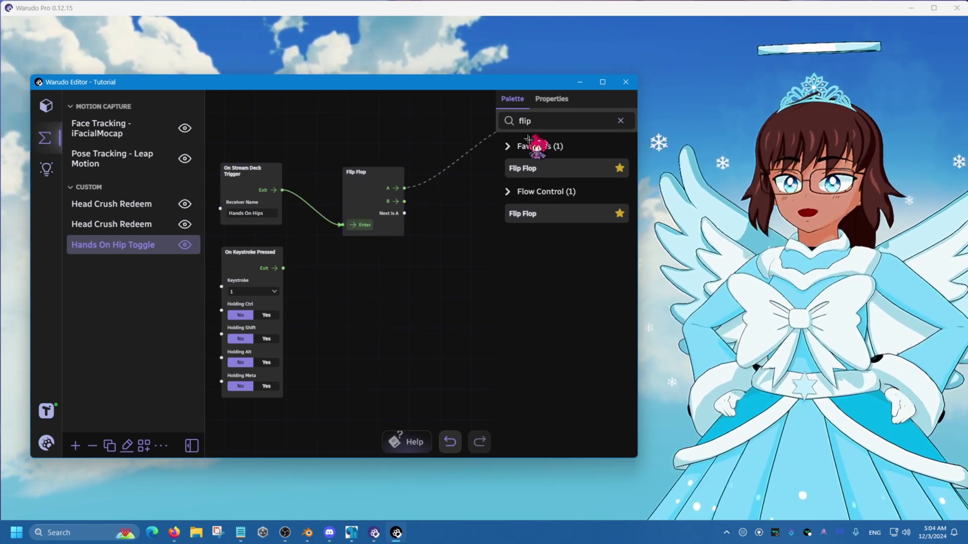
drag(527, 136, 502, 159)
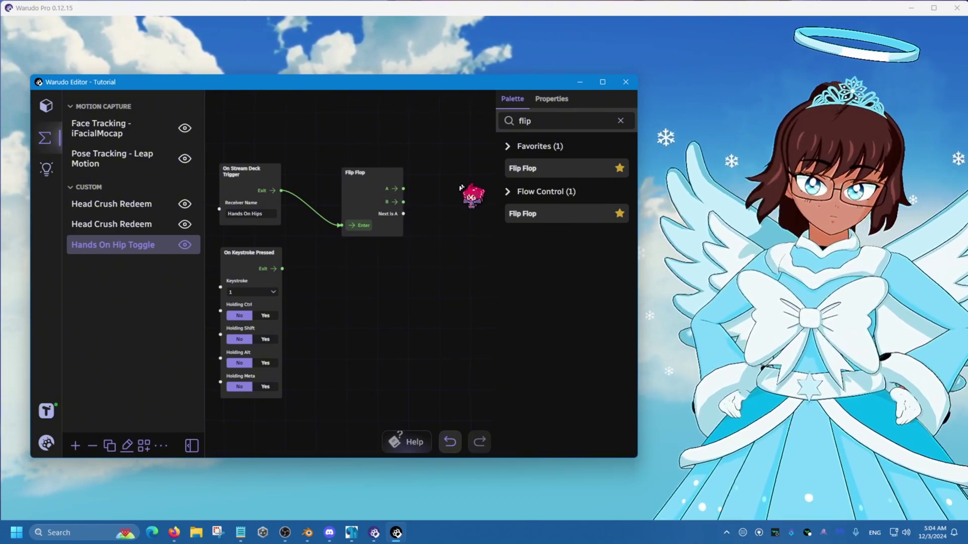
Find the IK nodes and add an Enable Character IK node beside the Flip Flop
right_drag(464, 190, 309, 260)
click(558, 121)
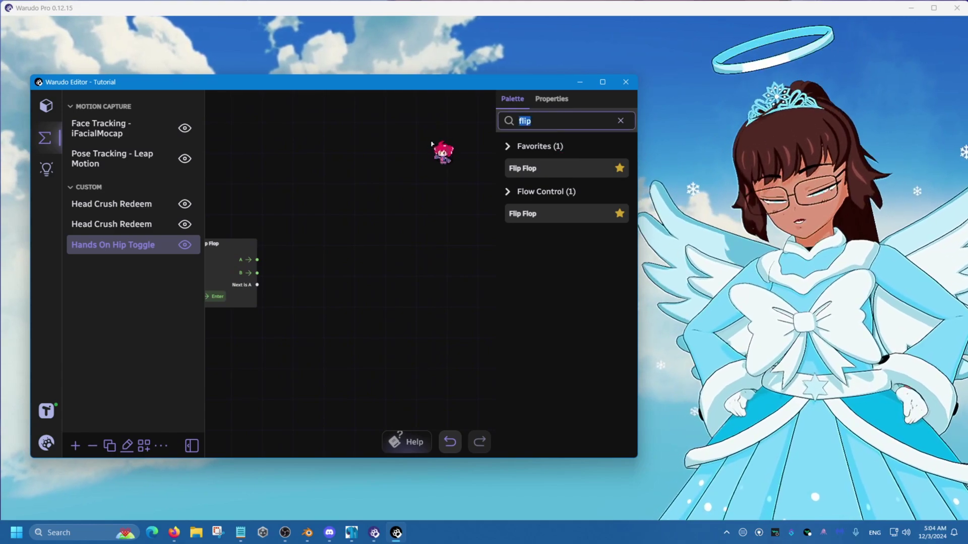
text(IK)
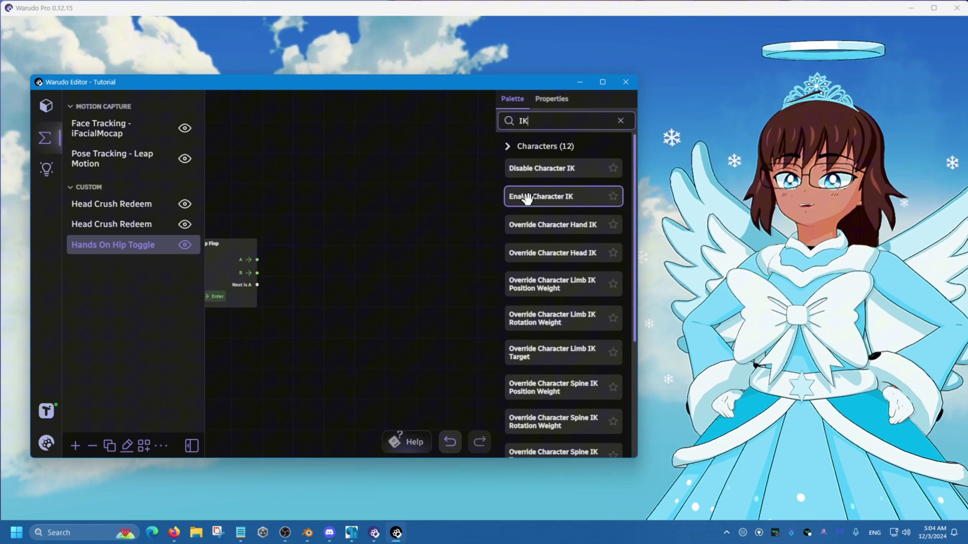
drag(525, 198, 324, 165)
scroll(286, 246, up, 2)
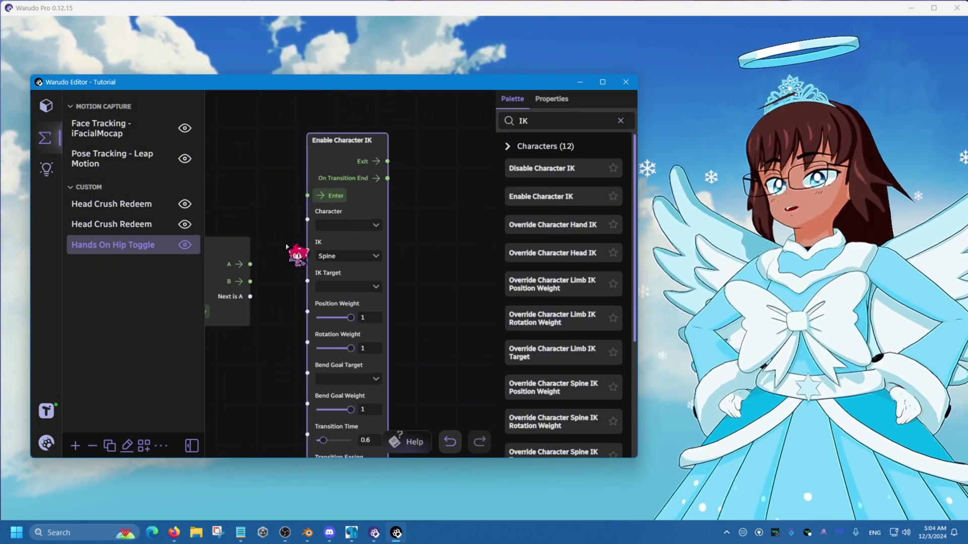
Configure the Enable Character IK node for Character's Left Hand and trigger it from the Flip Flop's A output
click(353, 225)
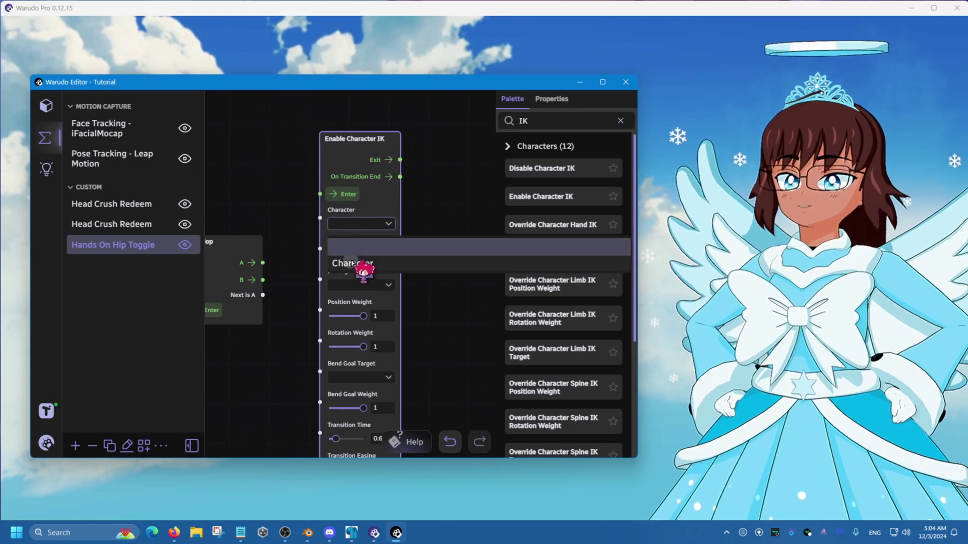
click(353, 263)
drag(263, 263, 319, 194)
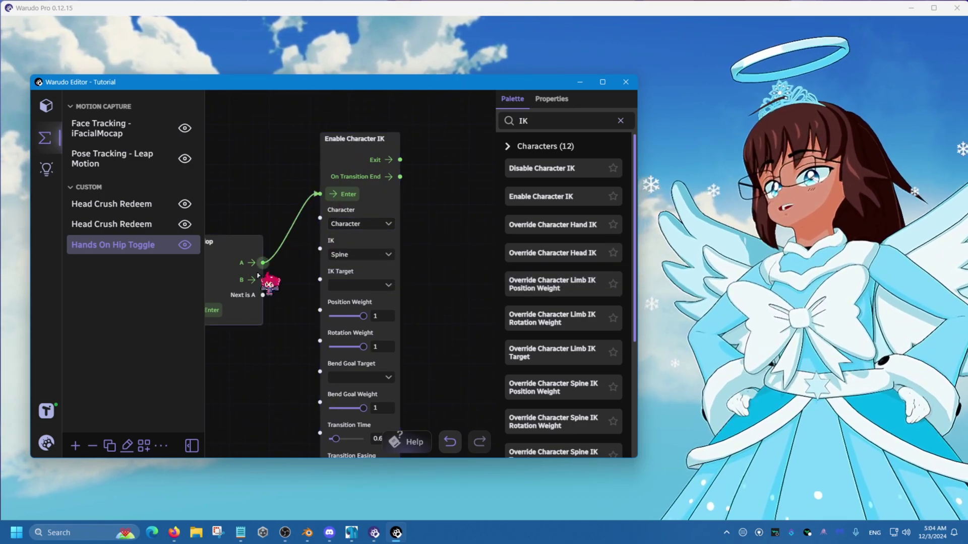
drag(263, 280, 311, 200)
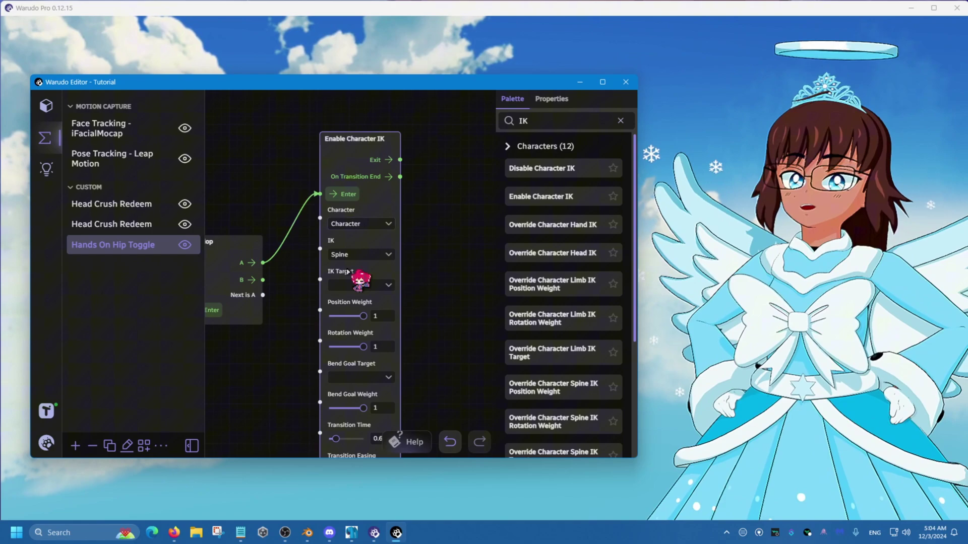
click(353, 255)
click(364, 289)
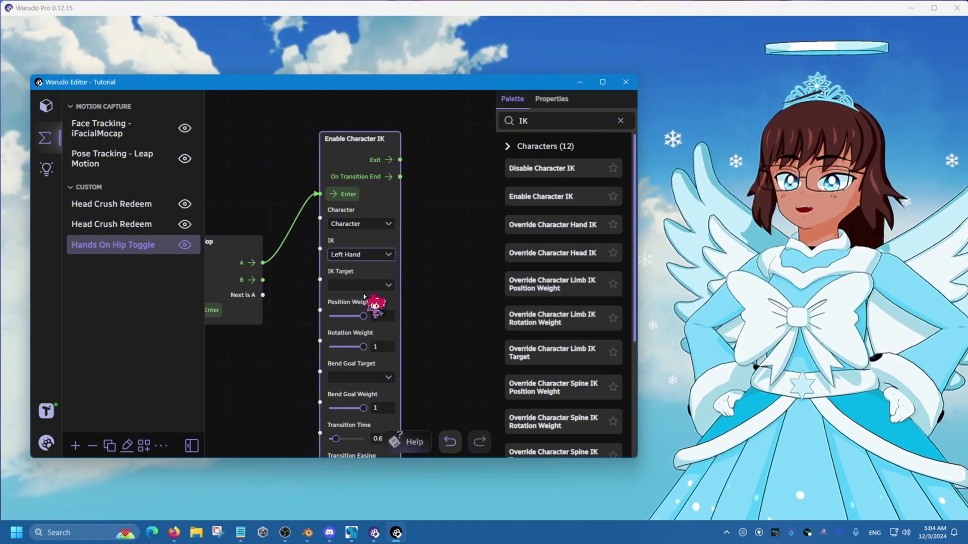
click(360, 289)
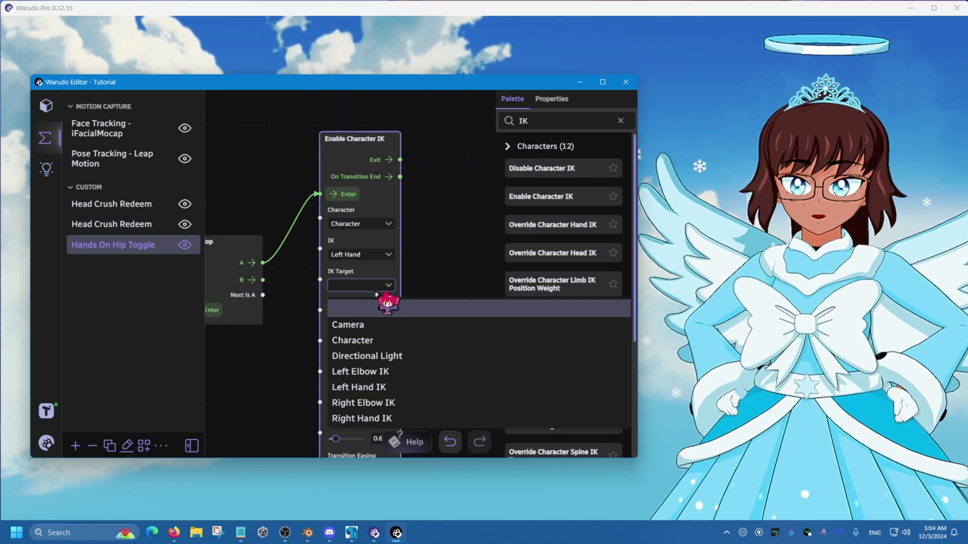
click(445, 239)
scroll(449, 247, down, 2)
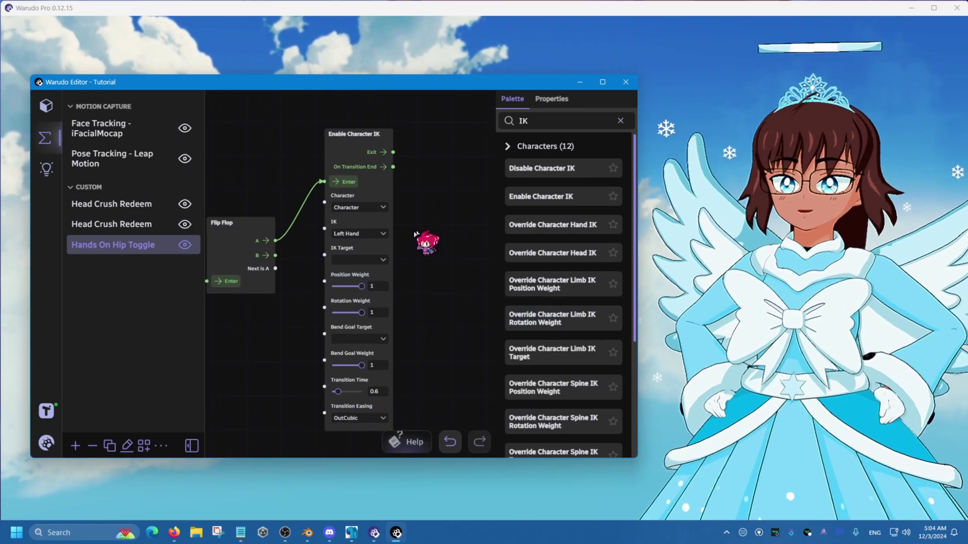
click(45, 106)
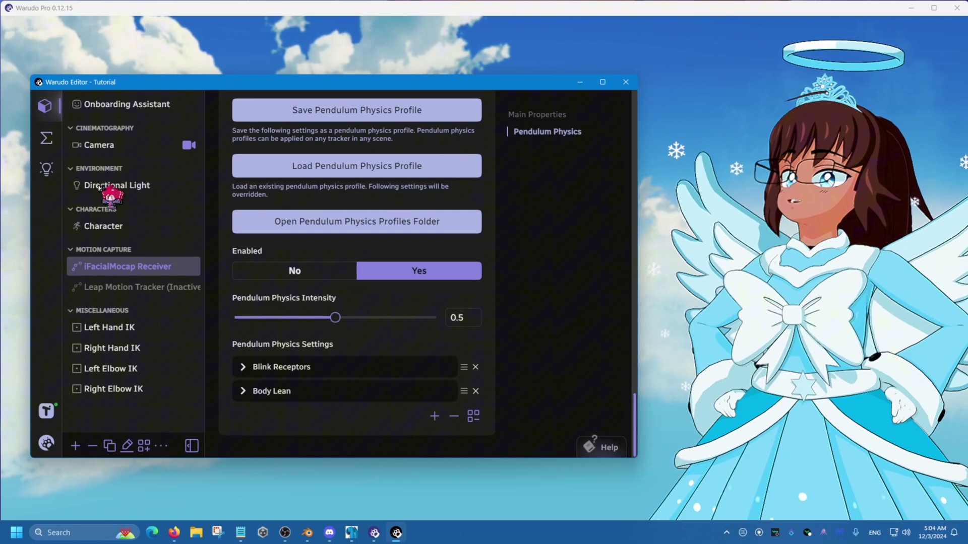
click(45, 137)
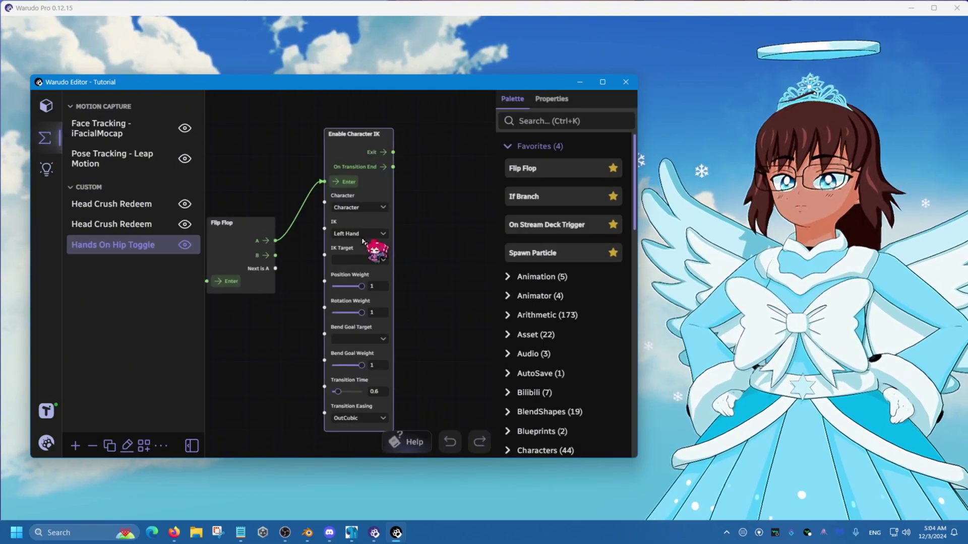
Set the Enable Character IK node's IK Target to Left Hand IK and its Bend Goal Target to Left Elbow IK
click(359, 259)
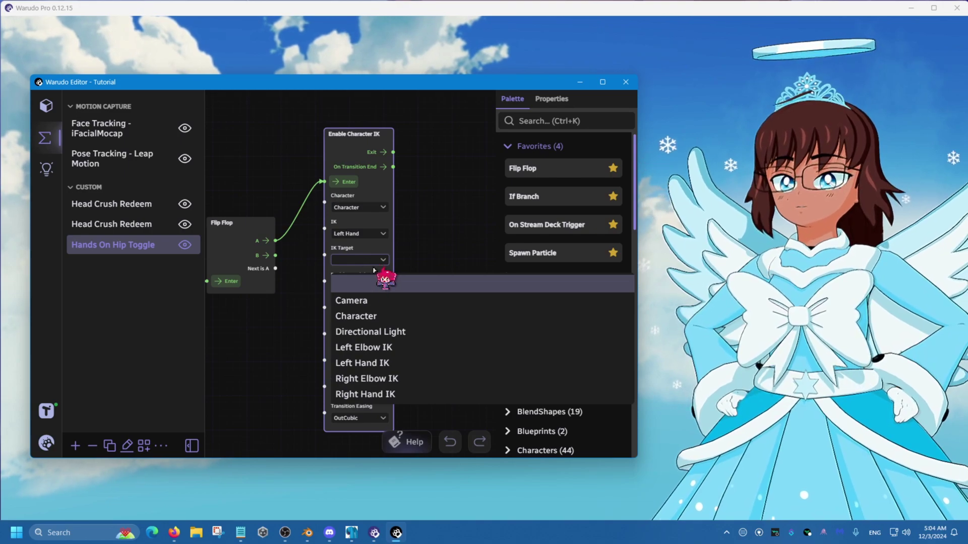
click(382, 361)
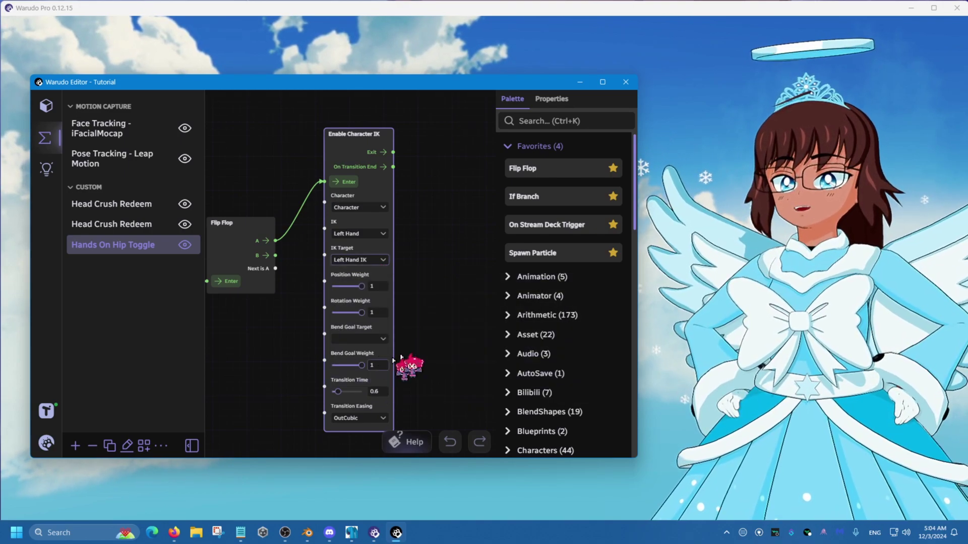
scroll(430, 294, down, 3)
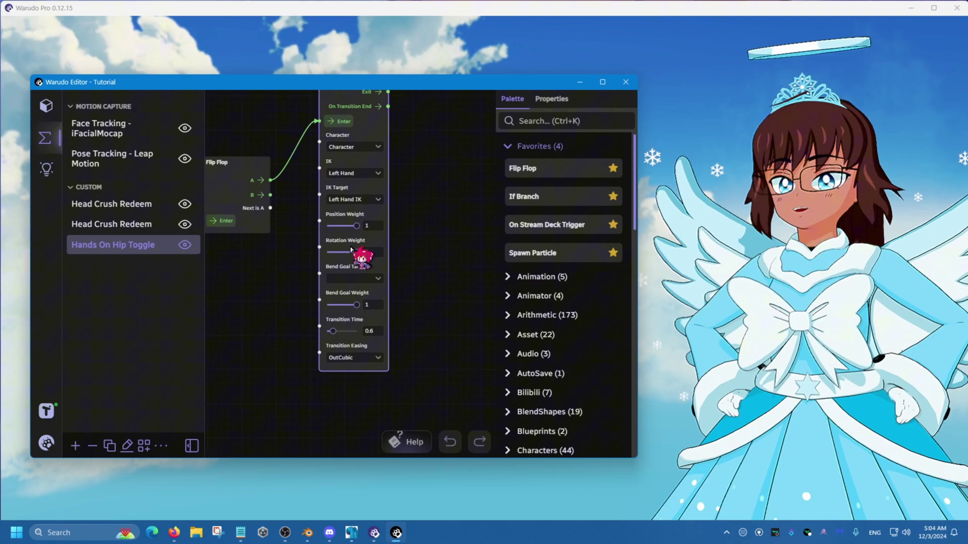
click(341, 279)
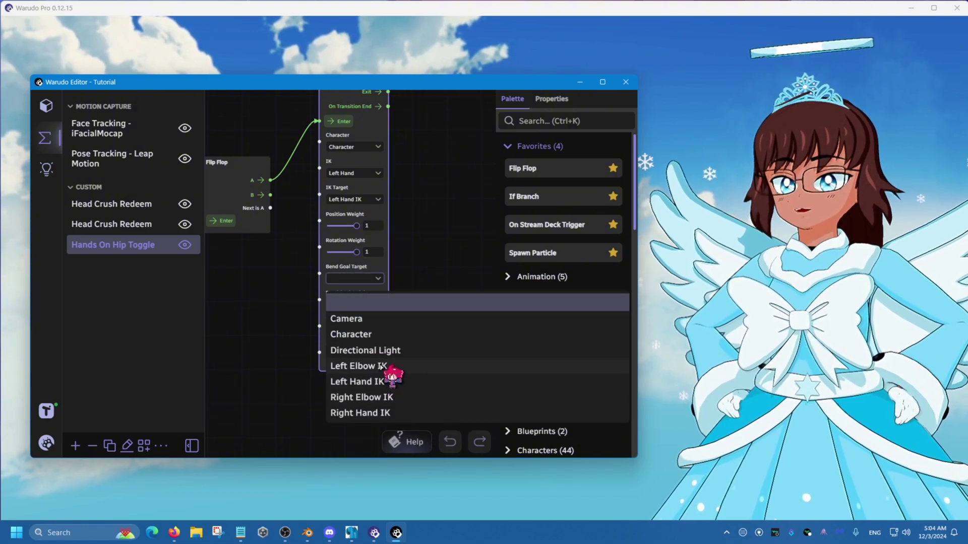
click(381, 367)
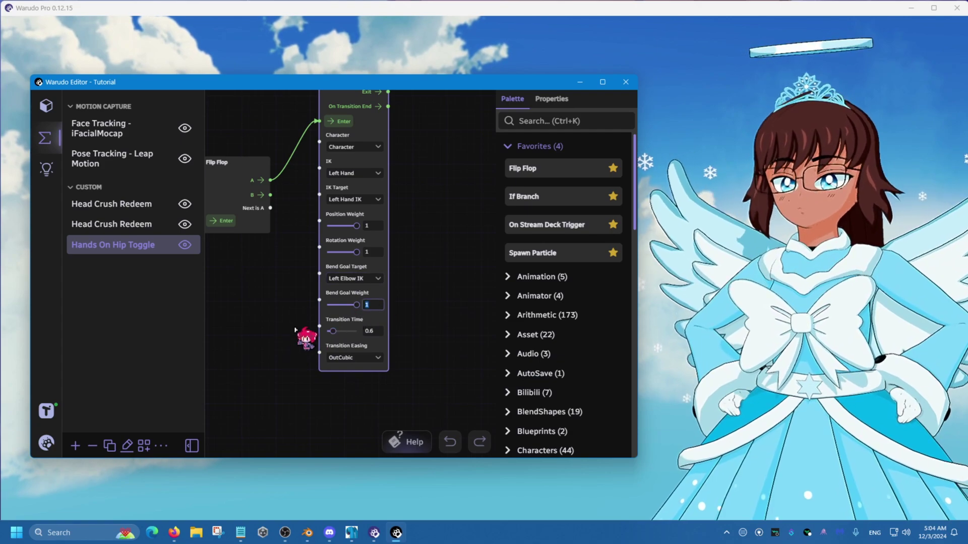
Set the Enable Character IK node's Bend Goal Weight to 0.3 and its Transition Time to 0.3
text(0.)
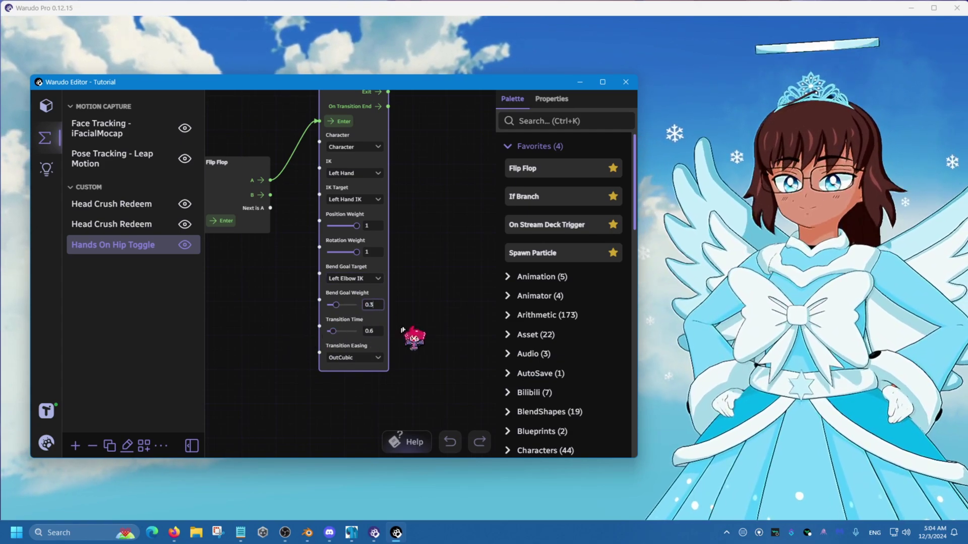
text(3)
key(Return)
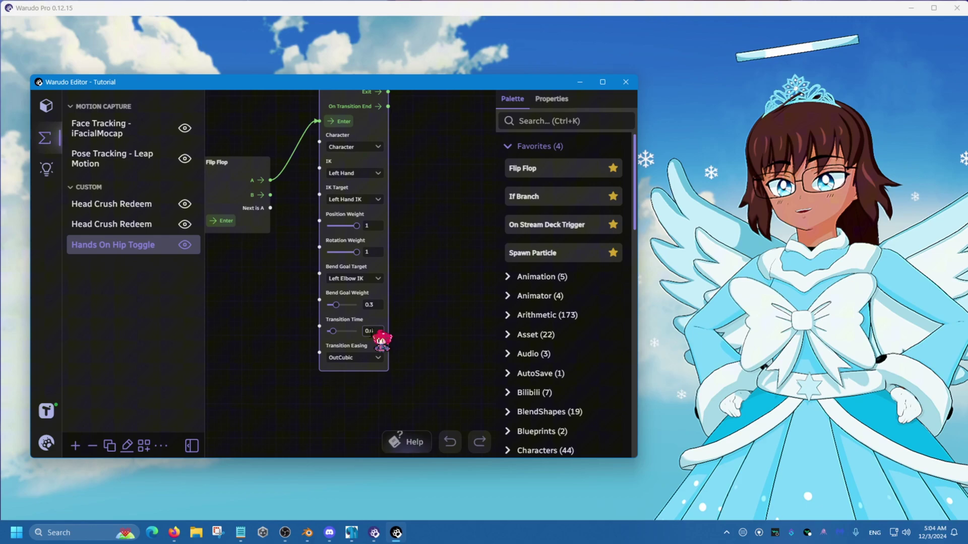
click(372, 332)
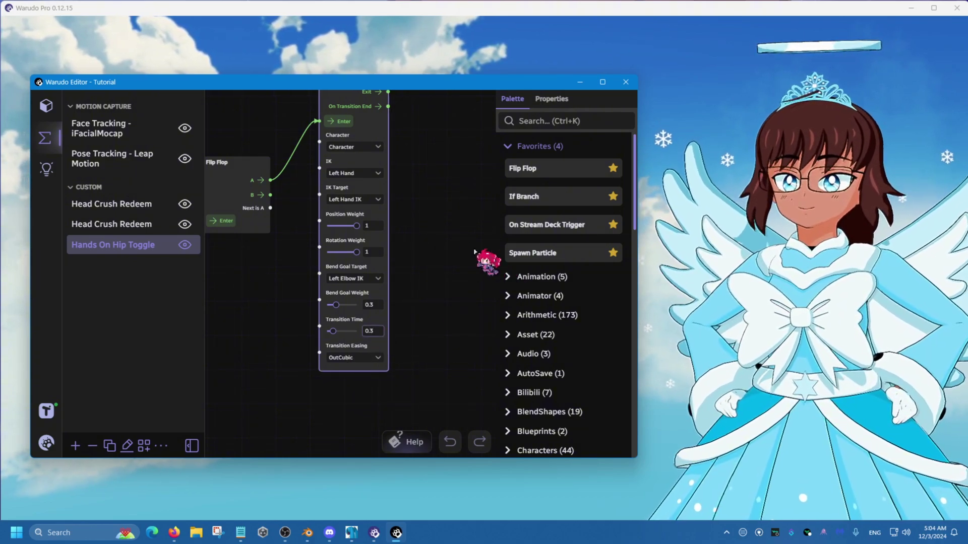
Duplicate the left-hand Enable Character IK node and connect the original's Exit to the copy's Enter input
scroll(450, 171, down, 2)
middle_drag(449, 171, 402, 225)
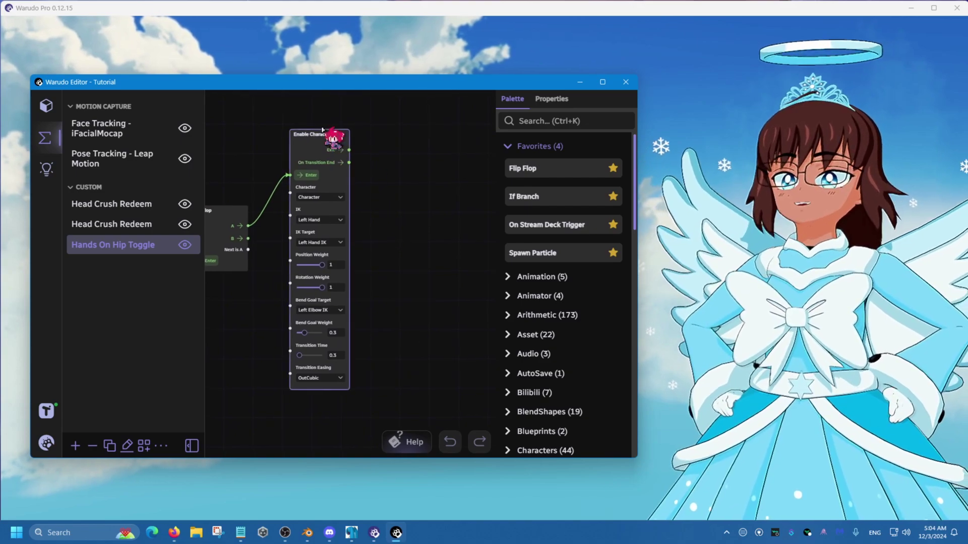
drag(320, 134, 323, 108)
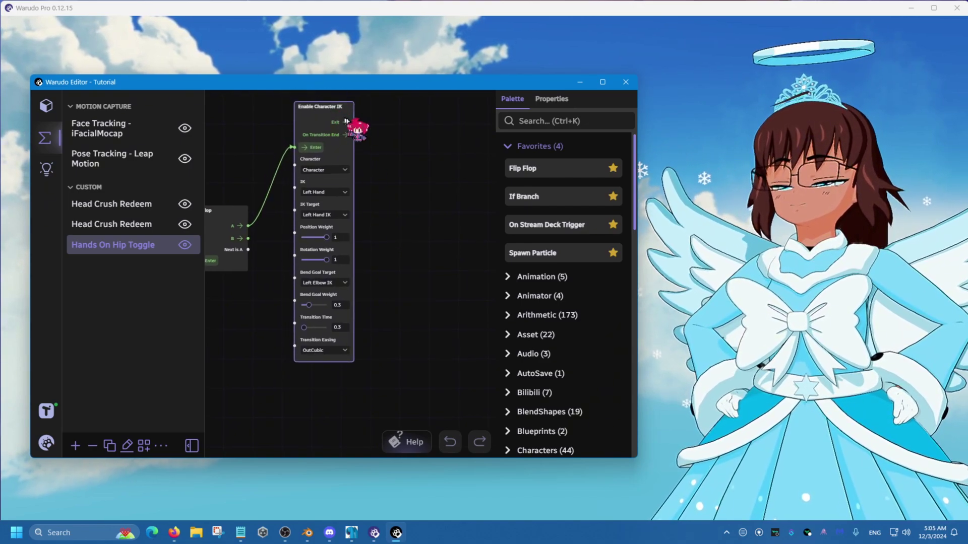
key(ctrl+c)
key(ctrl+v)
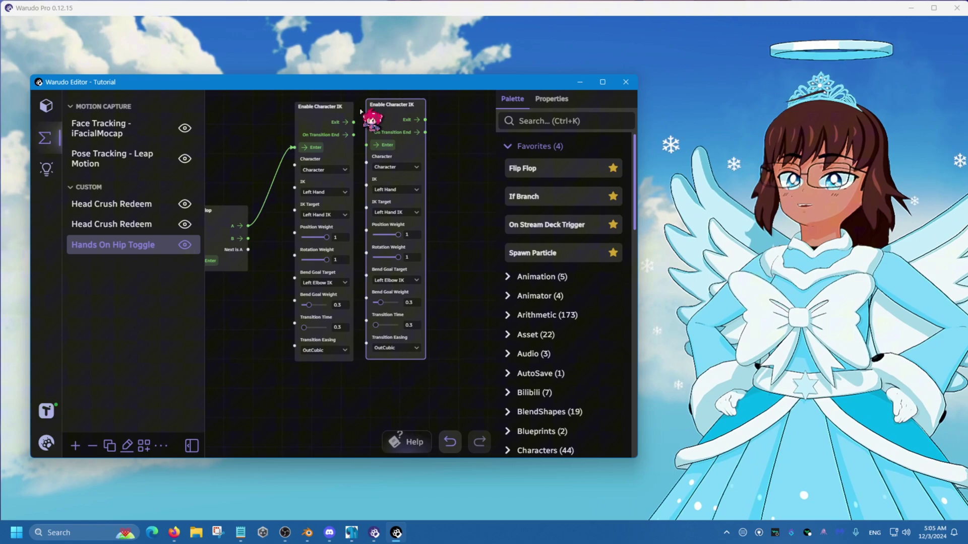
drag(354, 122, 366, 144)
scroll(345, 145, up, 2)
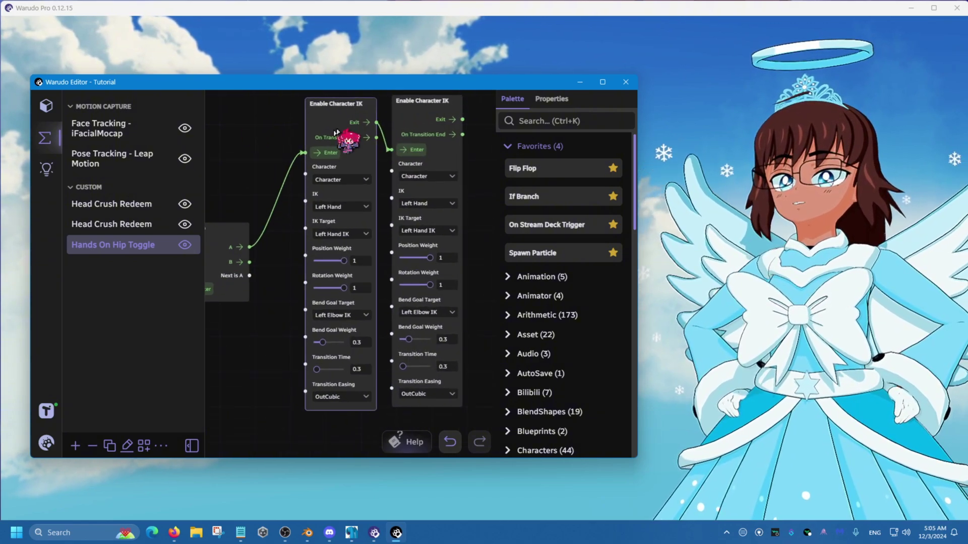
Configure the copied Enable Character IK node for Right Hand, with Right Hand IK as target and Right Elbow IK as bend goal target
click(433, 205)
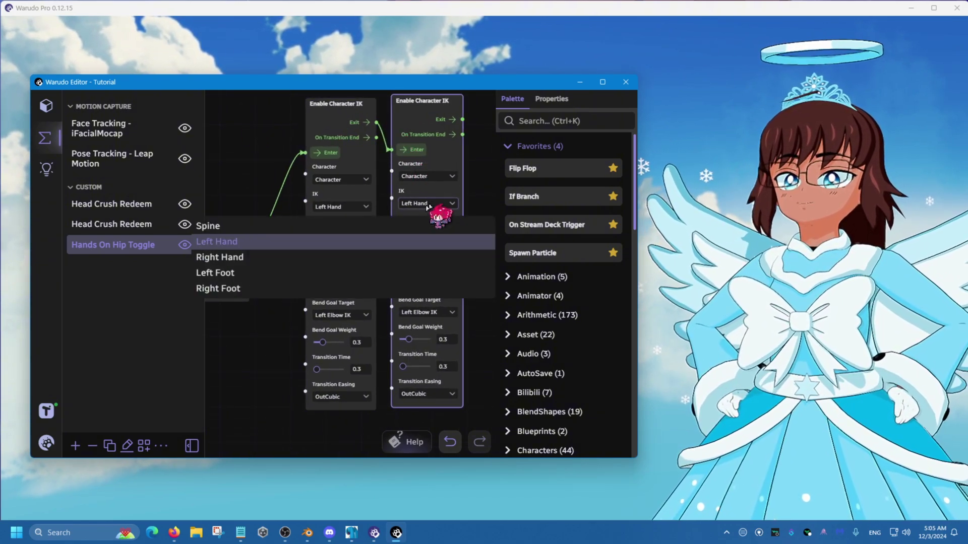
click(258, 258)
click(436, 236)
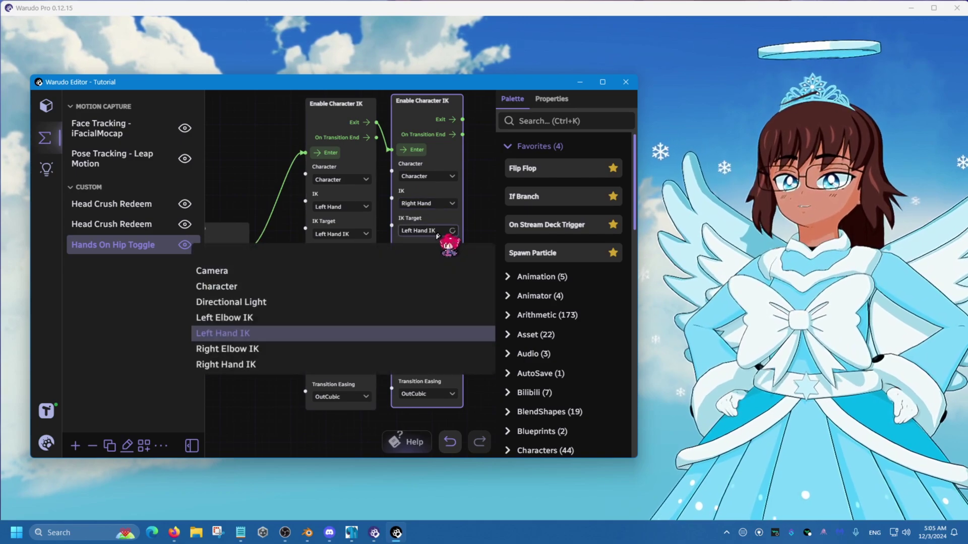
click(254, 365)
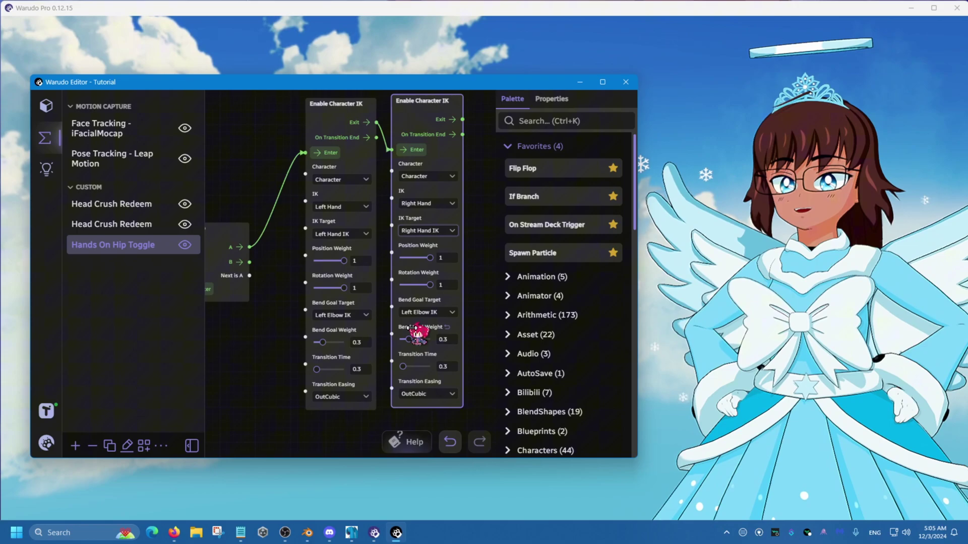
click(421, 313)
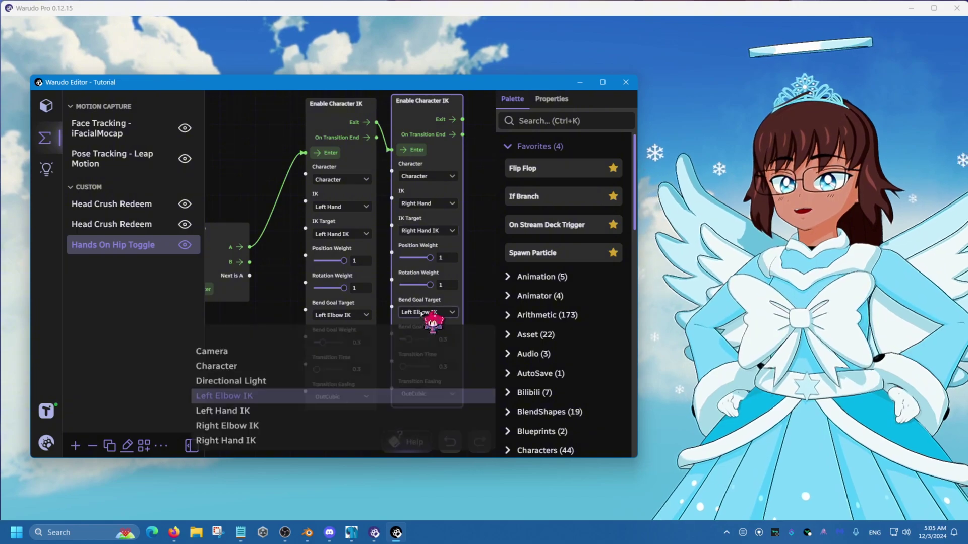
click(246, 431)
click(246, 379)
Line up the two Enable Character IK nodes side by side at the same height
scroll(252, 383, down, 3)
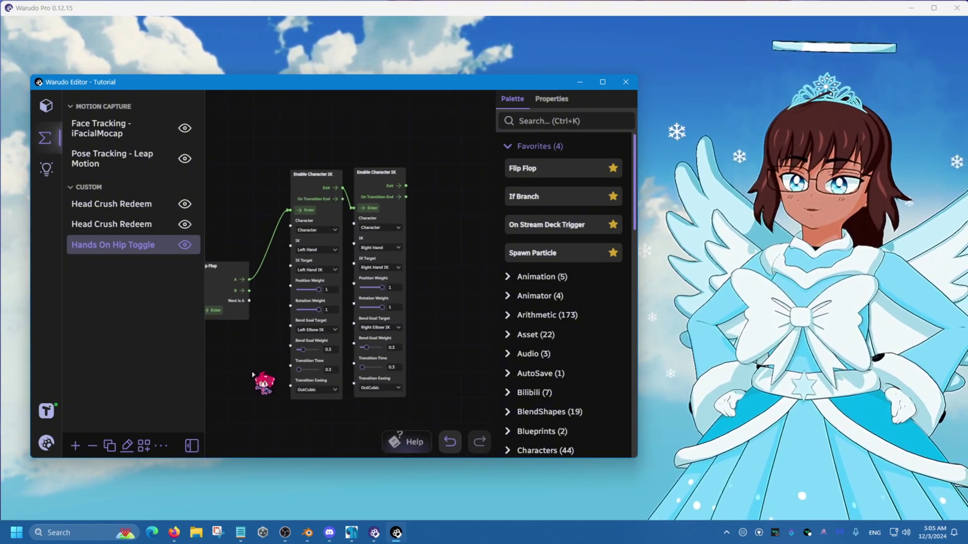
drag(259, 384, 303, 416)
click(375, 217)
drag(358, 139, 358, 136)
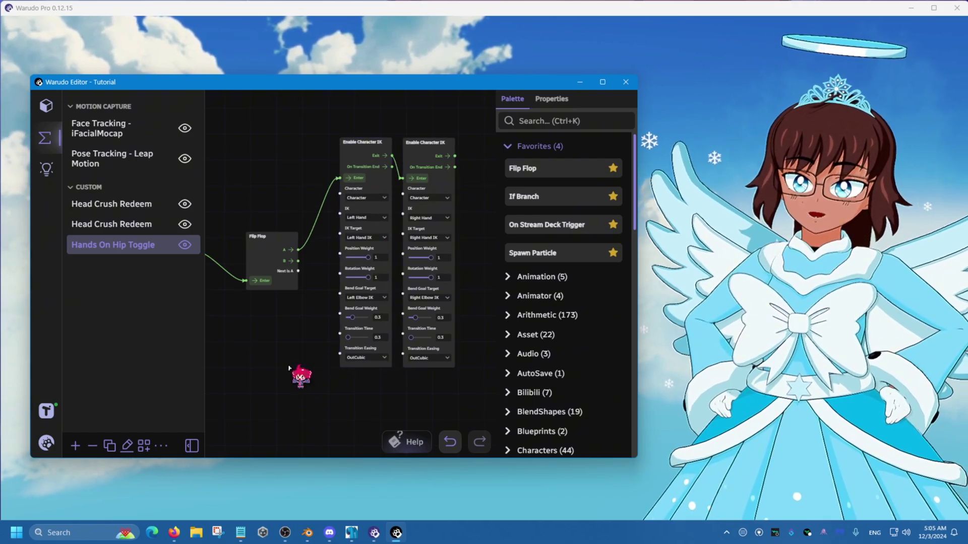
Add a Disable Character IK node below the Enable nodes and connect the Flip Flop's B output to its Enter input
drag(301, 373, 301, 346)
click(549, 117)
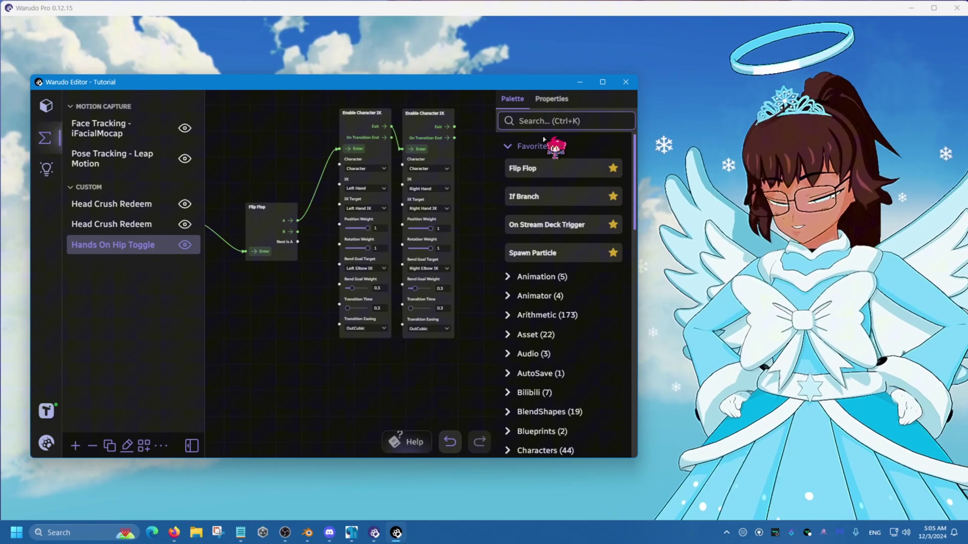
text(IK)
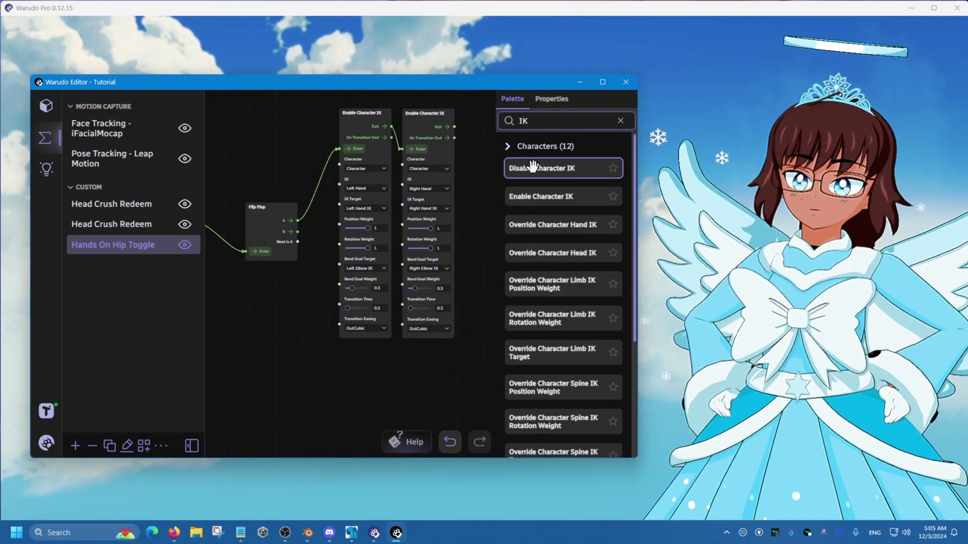
drag(521, 165, 398, 291)
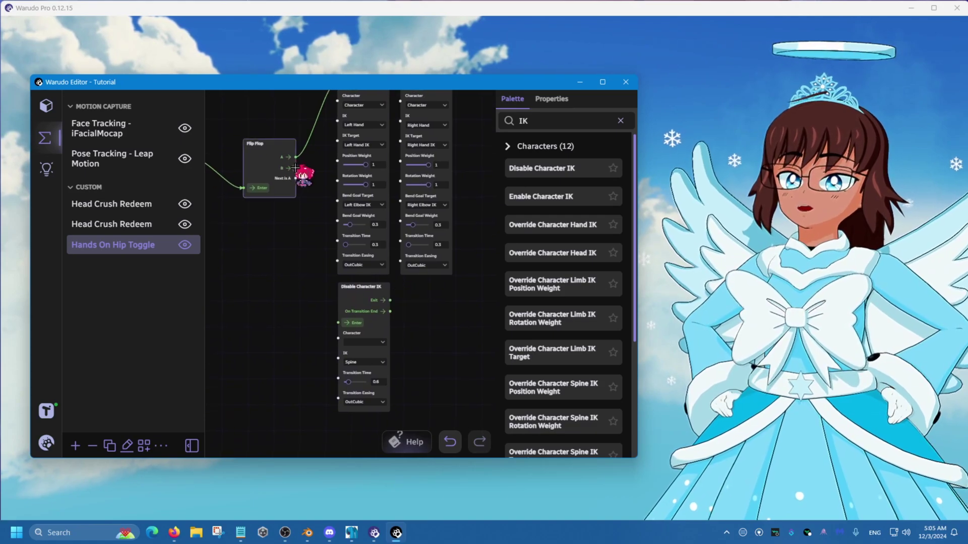
drag(295, 168, 343, 323)
Configure the Disable Character IK node for Character's Left Hand
scroll(462, 393, up, 2)
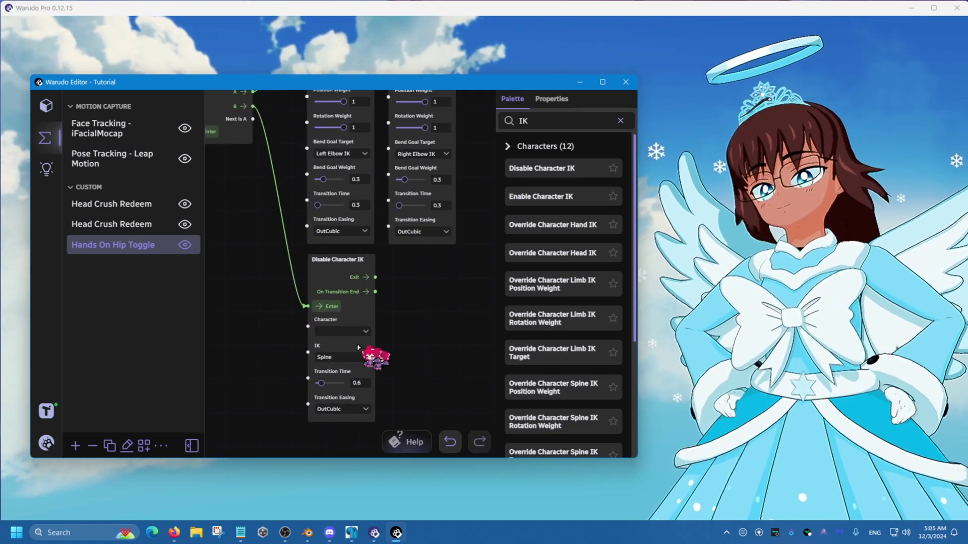
click(342, 331)
click(343, 370)
click(342, 358)
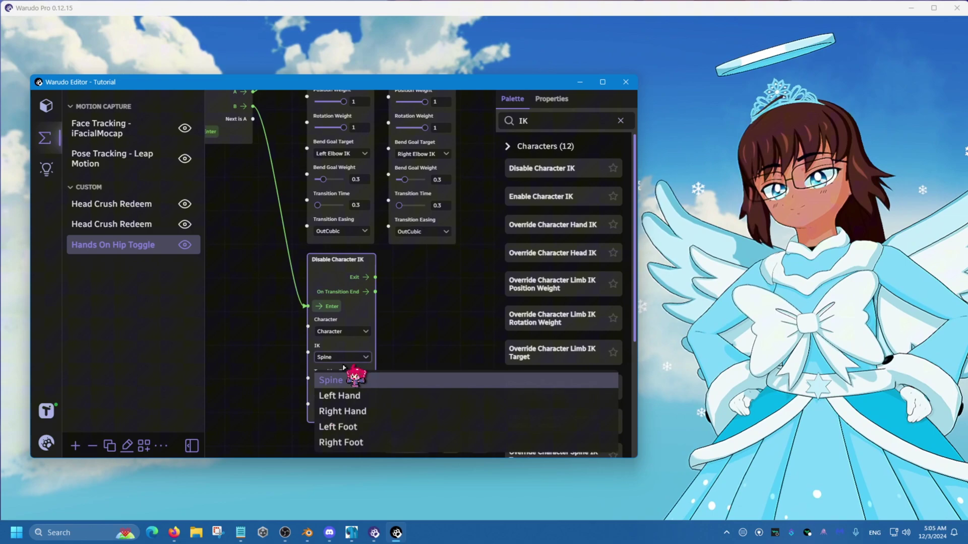
click(358, 398)
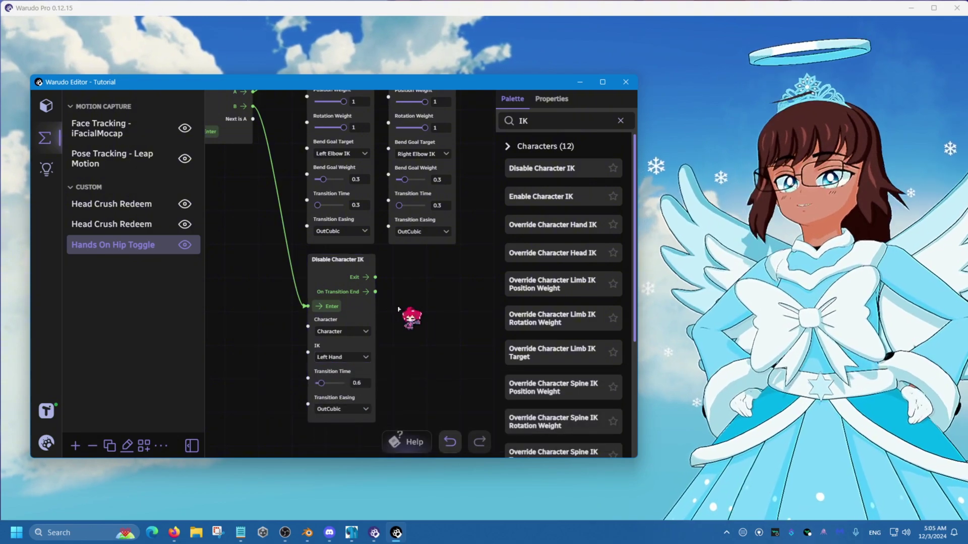
Duplicate the Disable Character IK node and place the copy next to the original, beneath the right-hand Enable node
click(368, 275)
key(ctrl+c)
key(ctrl+v)
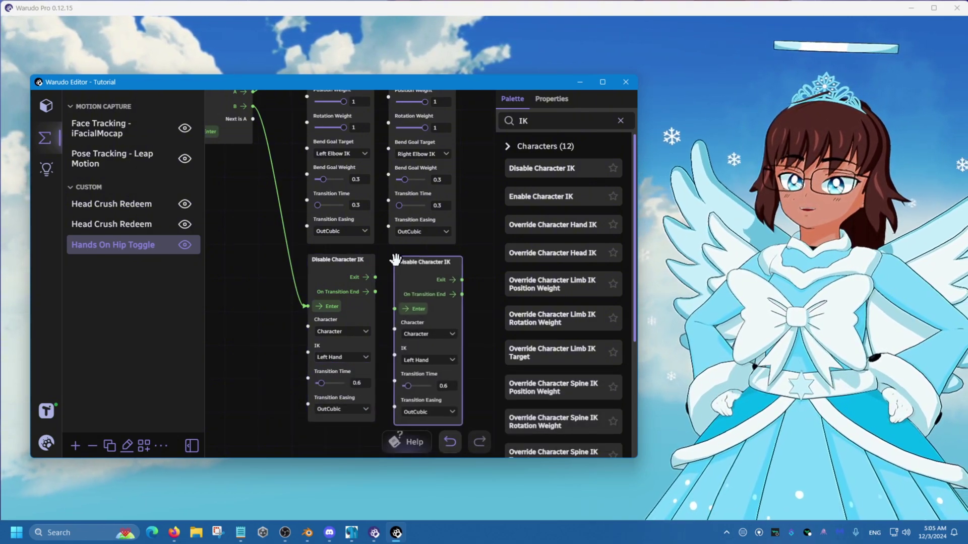
drag(395, 260, 390, 259)
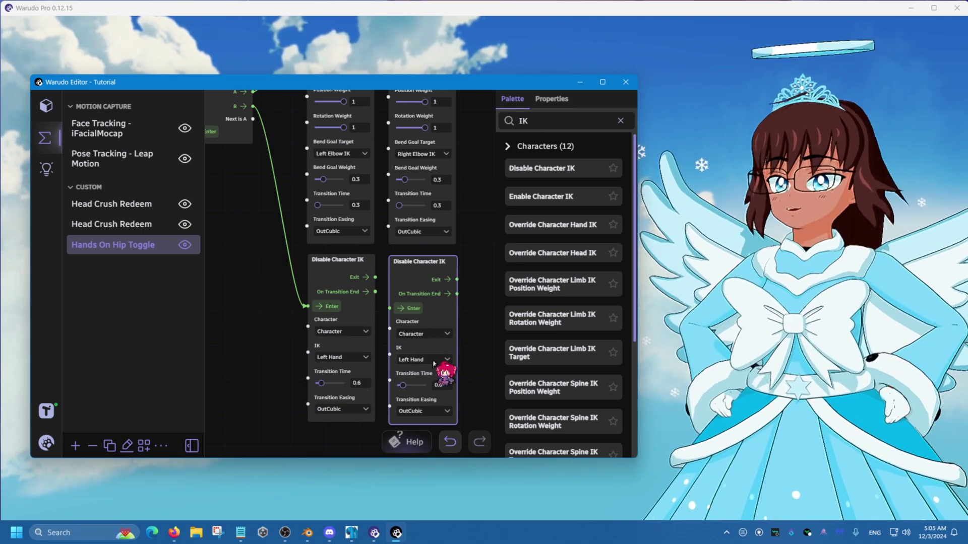
Set the copied Disable node's IK to Right Hand and the Transition Time of both Disable nodes to 0.3
click(434, 360)
click(249, 412)
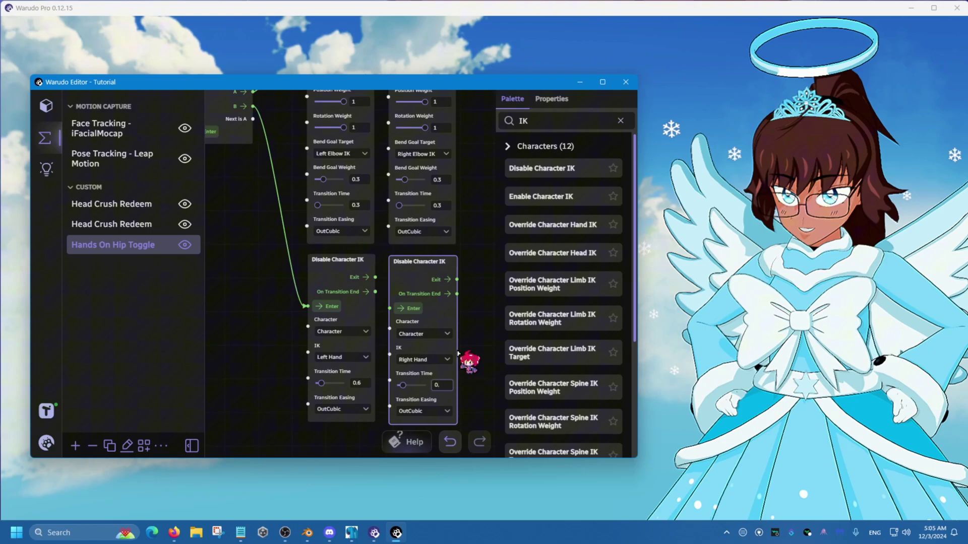
click(358, 383)
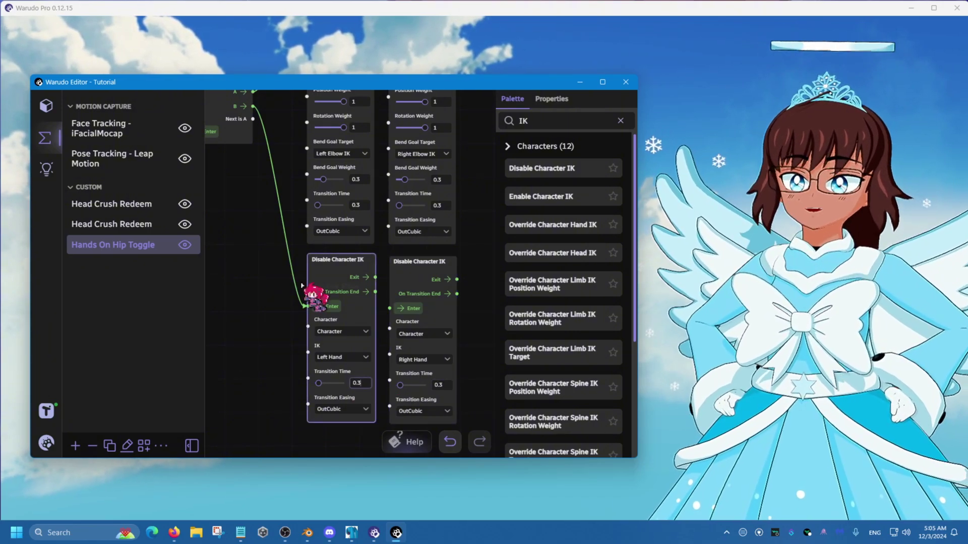
Connect the On Keystroke Pressed node's Exit to the Flip Flop's Enter input
scroll(264, 274, down, 3)
middle_drag(257, 266, 299, 266)
drag(315, 250, 331, 232)
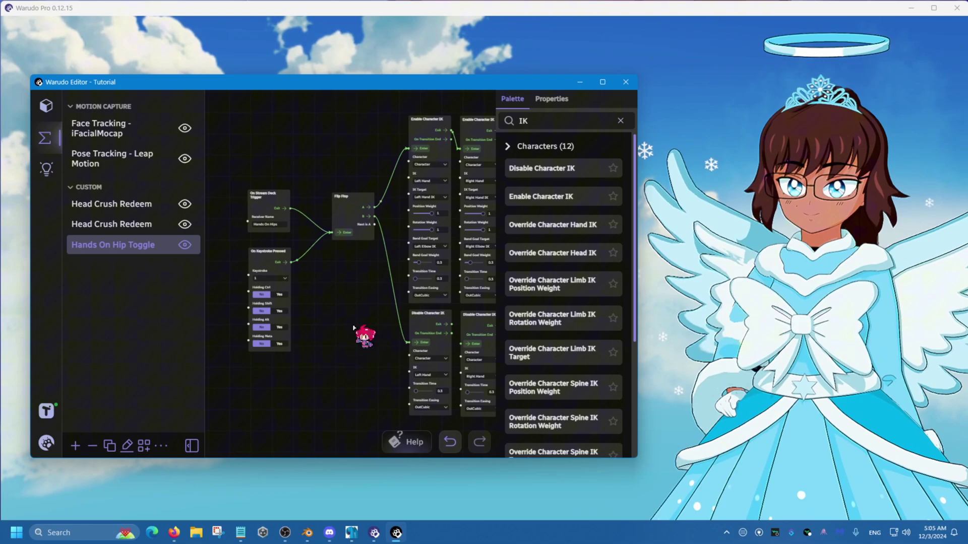
scroll(331, 313, up, 2)
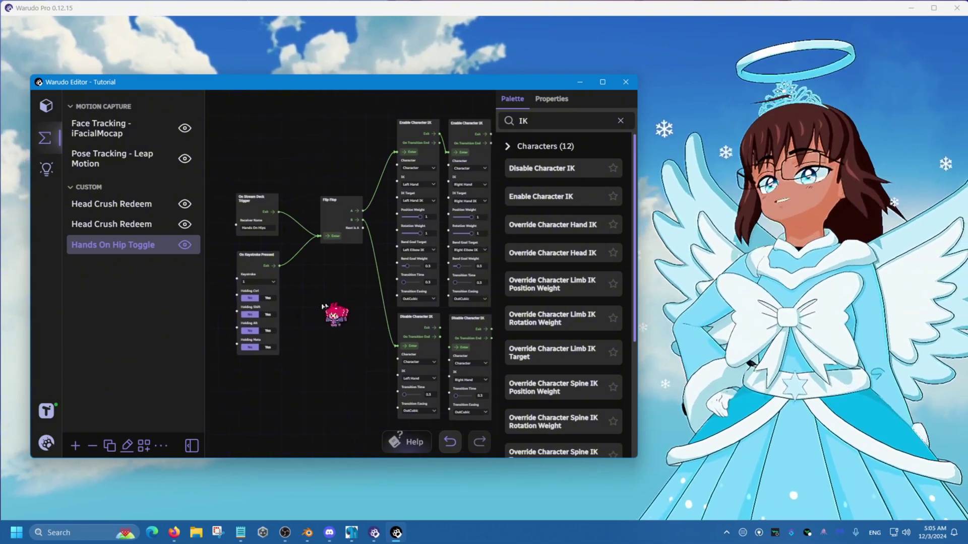
middle_drag(331, 313, 244, 320)
scroll(267, 309, up, 1)
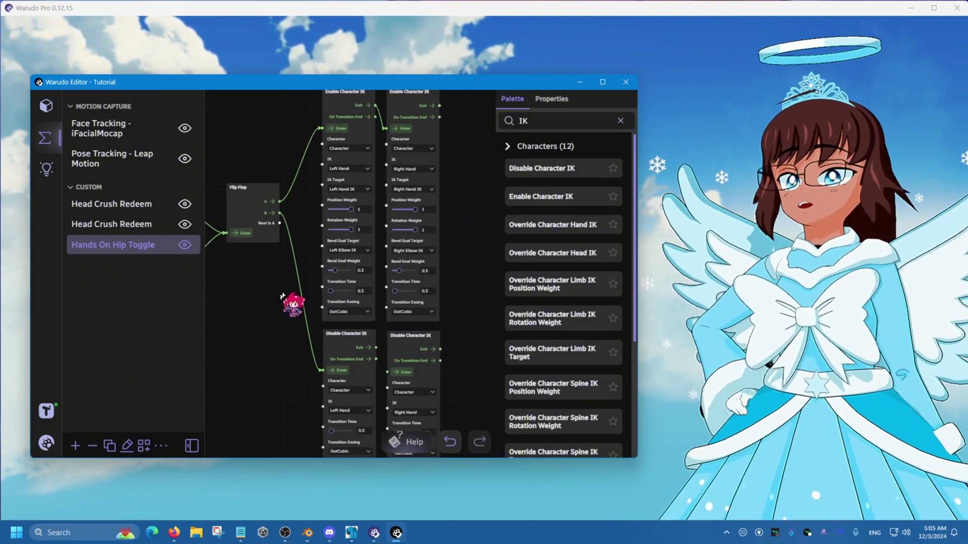
Connect the left-hand Disable Character IK node's Exit to the right-hand Disable node's Enter input
scroll(290, 275, up, 1)
middle_drag(302, 202, 277, 227)
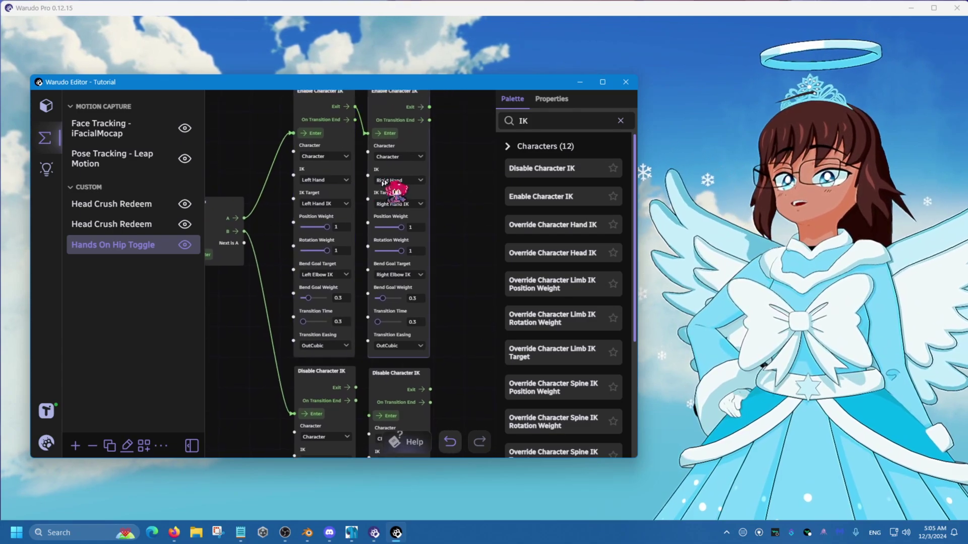
scroll(396, 189, up, 1)
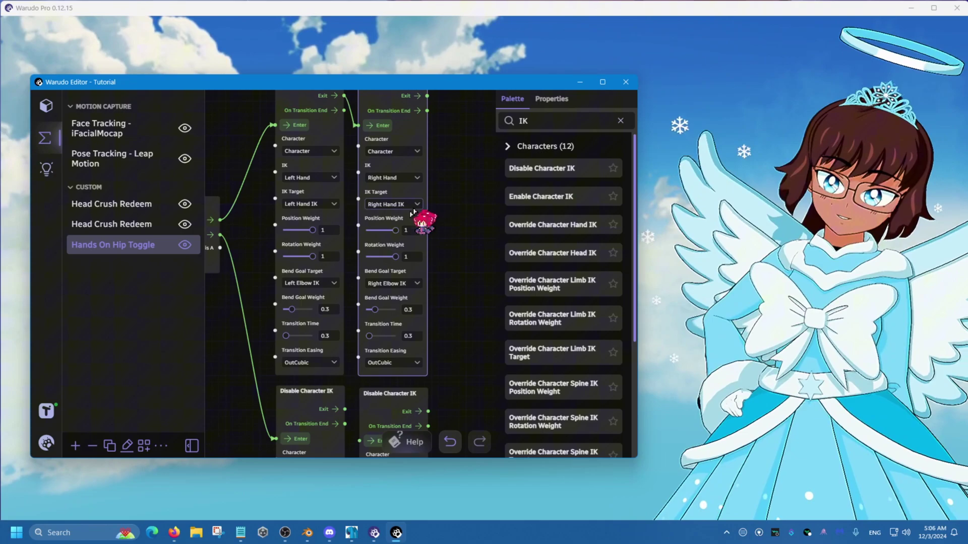
click(294, 316)
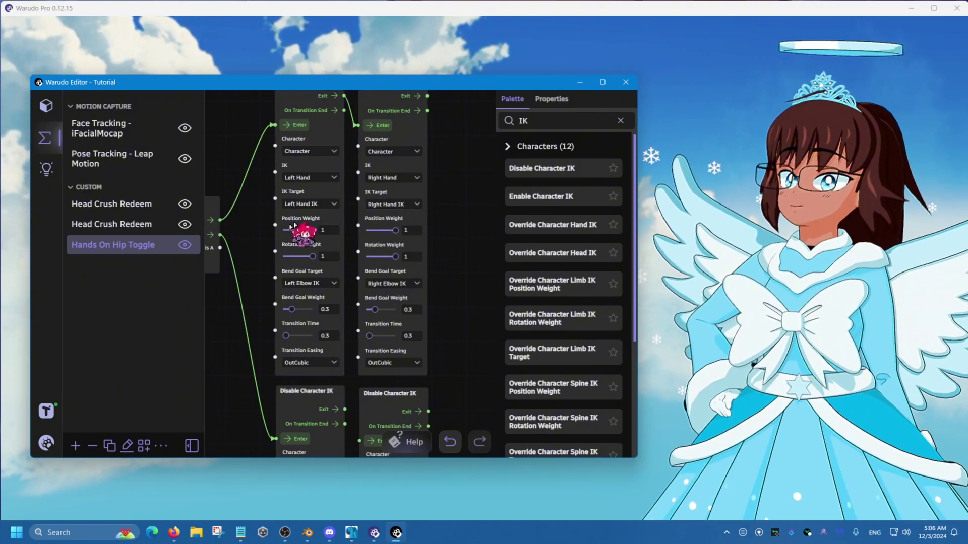
scroll(255, 298, down, 5)
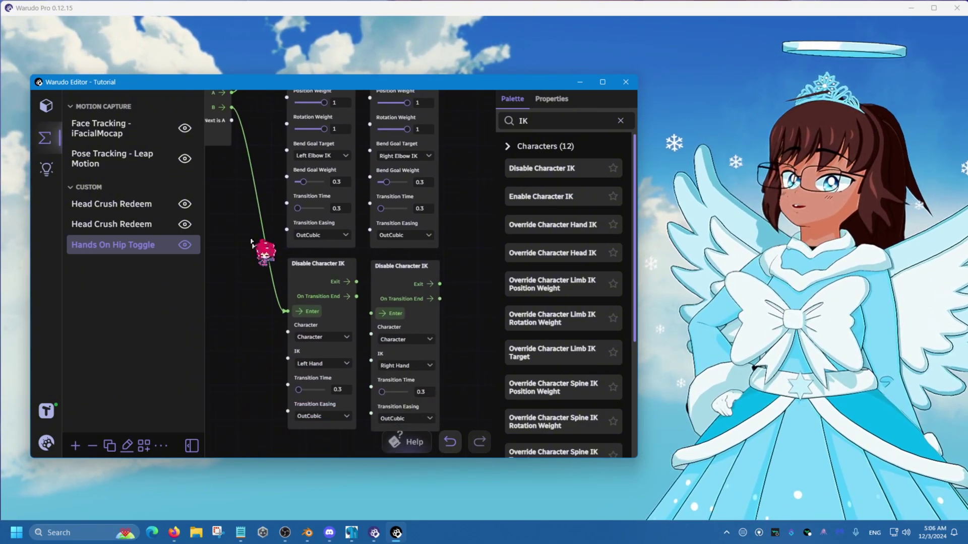
click(329, 367)
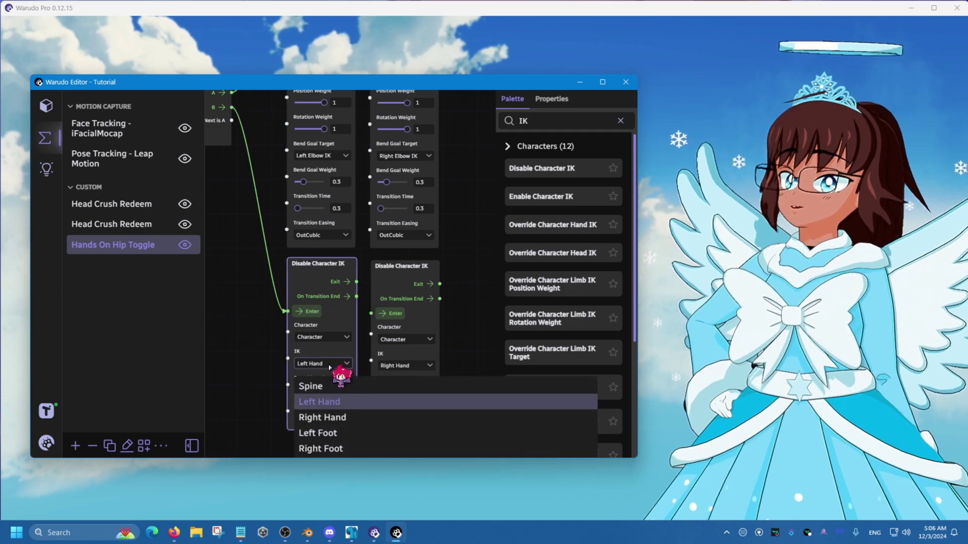
click(290, 399)
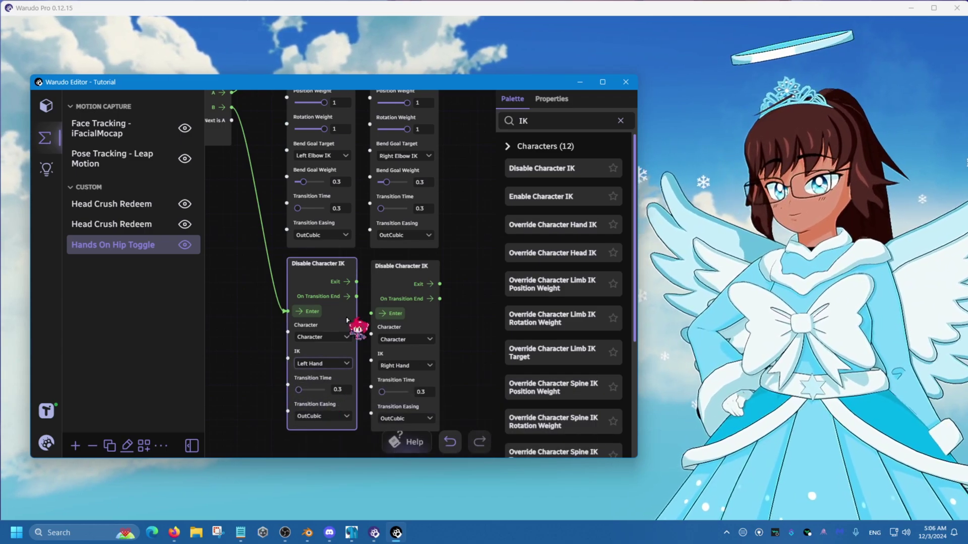
drag(357, 281, 372, 313)
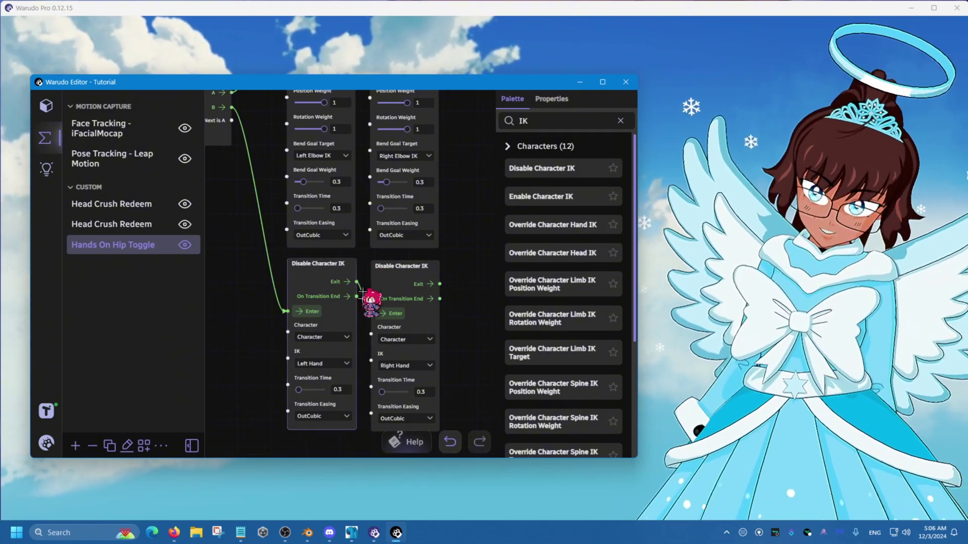
Move the editor window higher and enlarge it downward so the whole Hands On Hip Toggle blueprint fits in view
drag(245, 232, 284, 333)
scroll(271, 301, down, 1)
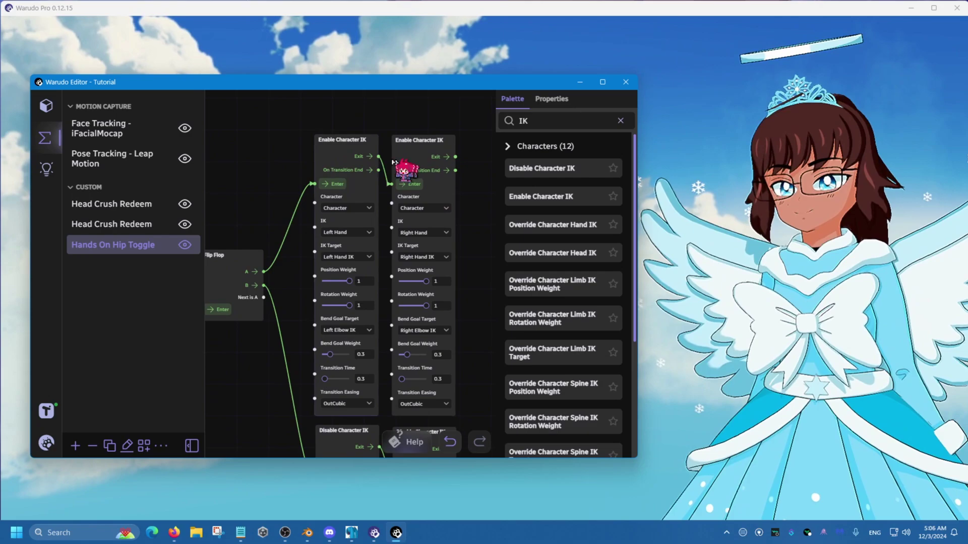
scroll(395, 162, down, 3)
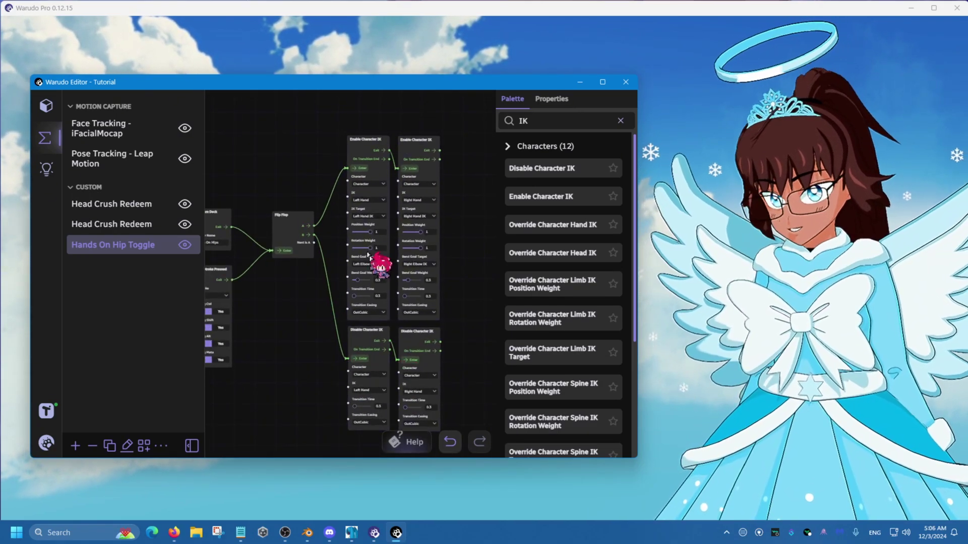
drag(318, 345, 350, 326)
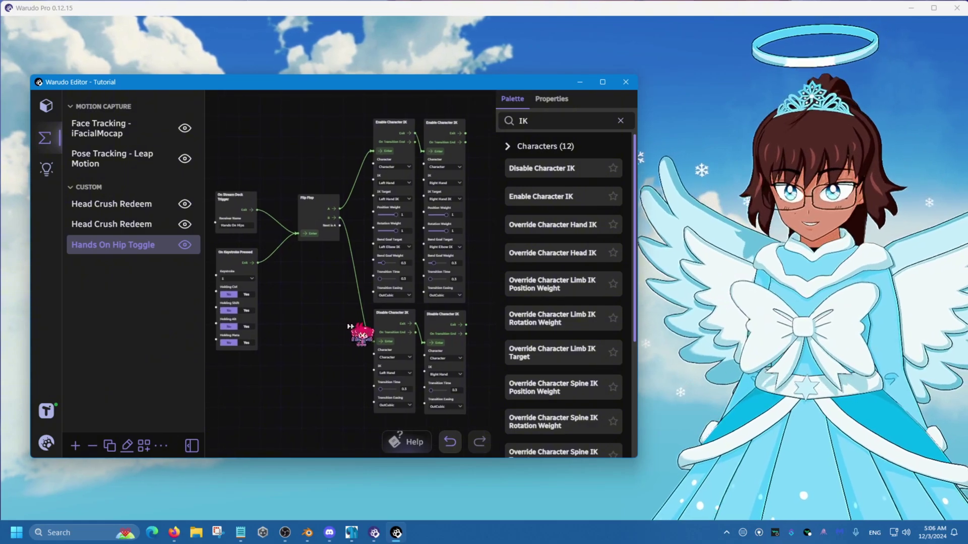
drag(535, 101, 520, 58)
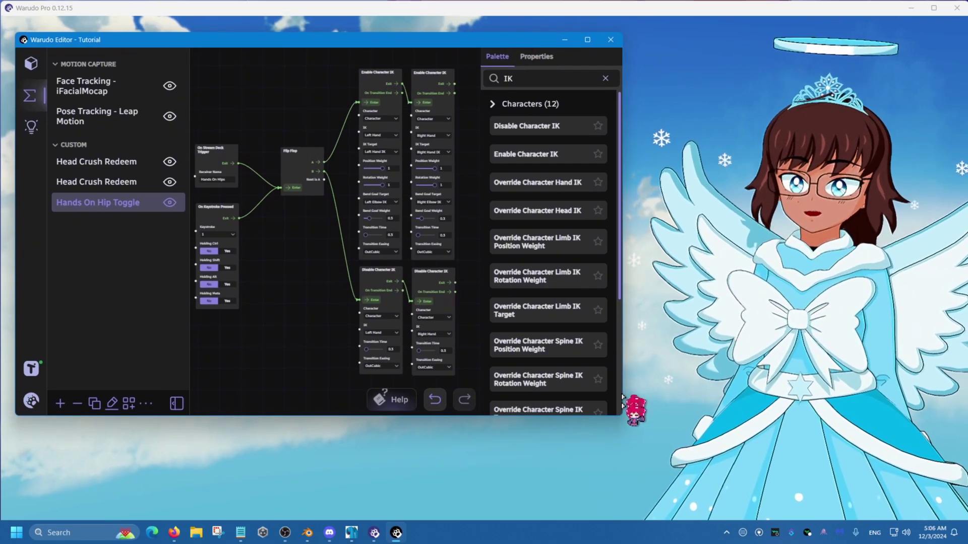
drag(621, 415, 649, 511)
scroll(493, 270, up, 3)
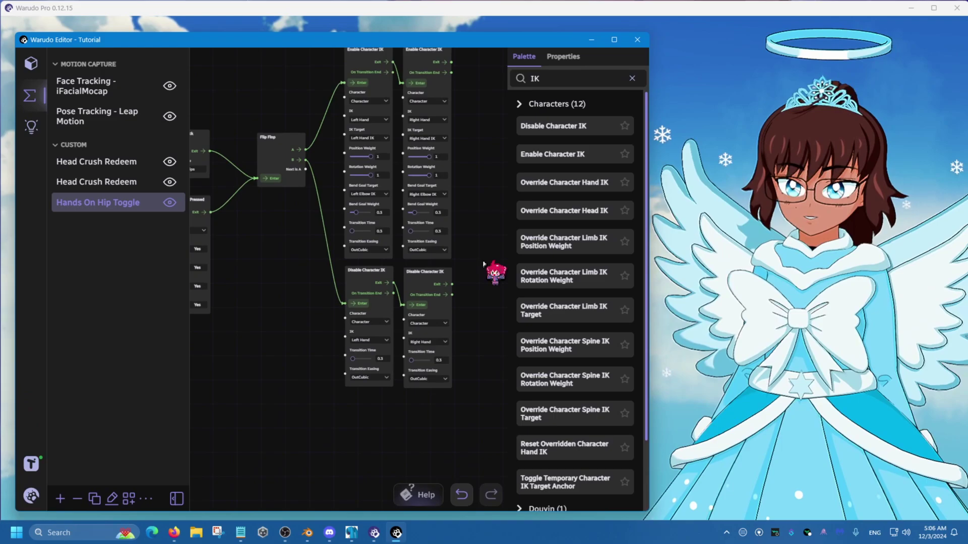
drag(466, 214, 485, 279)
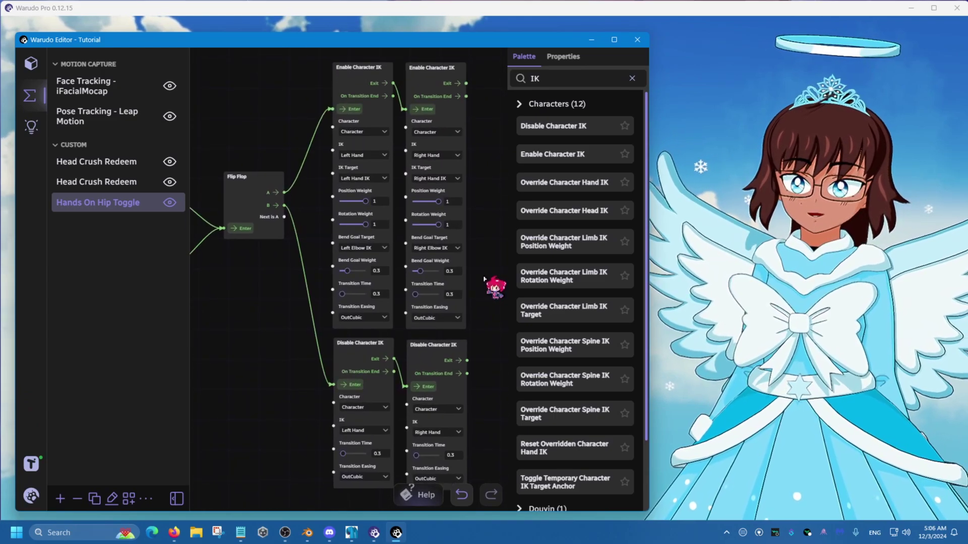
scroll(348, 318, down, 2)
drag(266, 335, 328, 330)
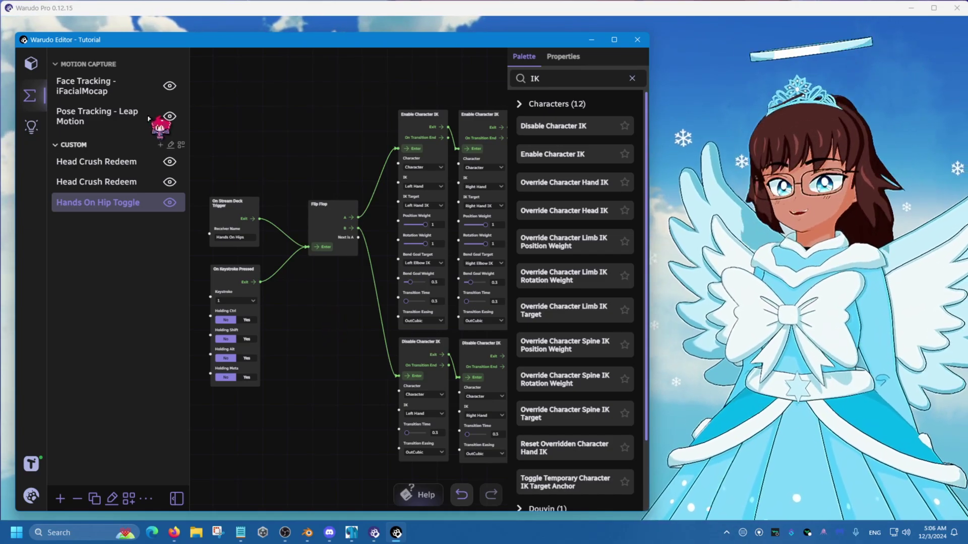
Append the Default pendulum physics profile to the iFacialMocap Receiver, importing only the Arm Movements and Finger Movements entries
click(30, 64)
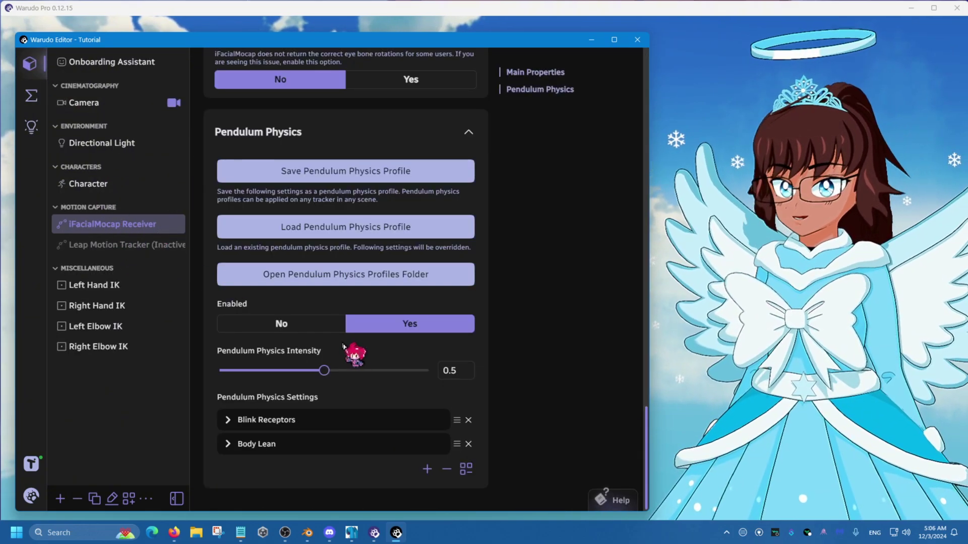
click(339, 226)
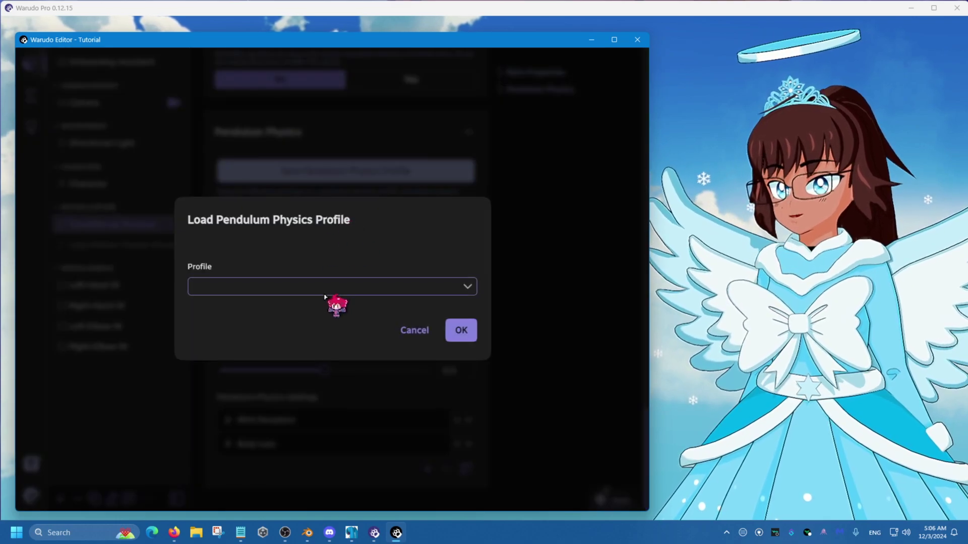
click(305, 292)
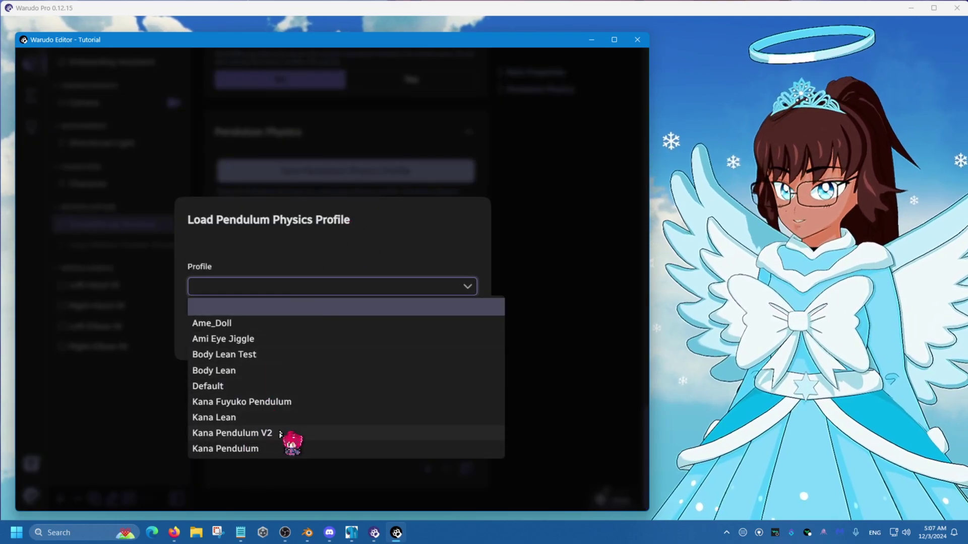
click(245, 392)
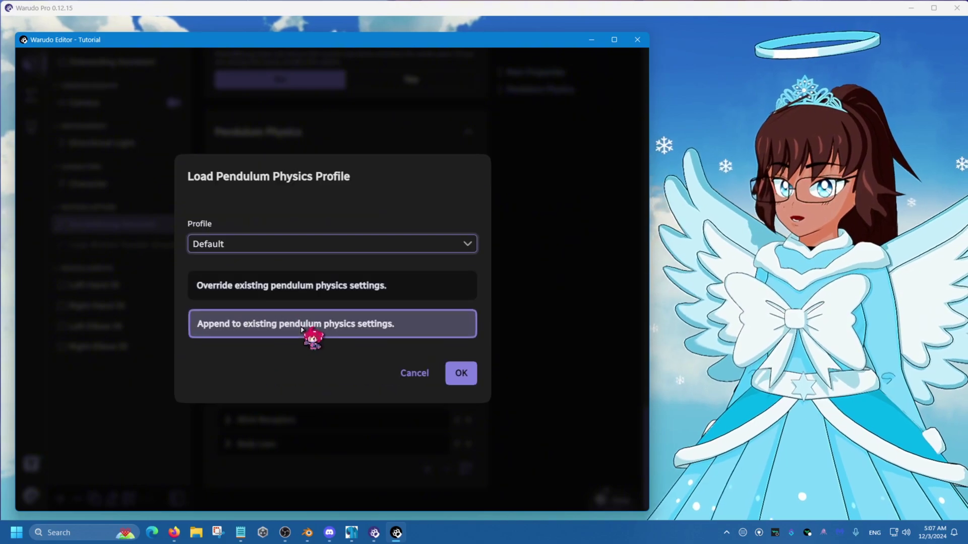
click(310, 331)
click(471, 356)
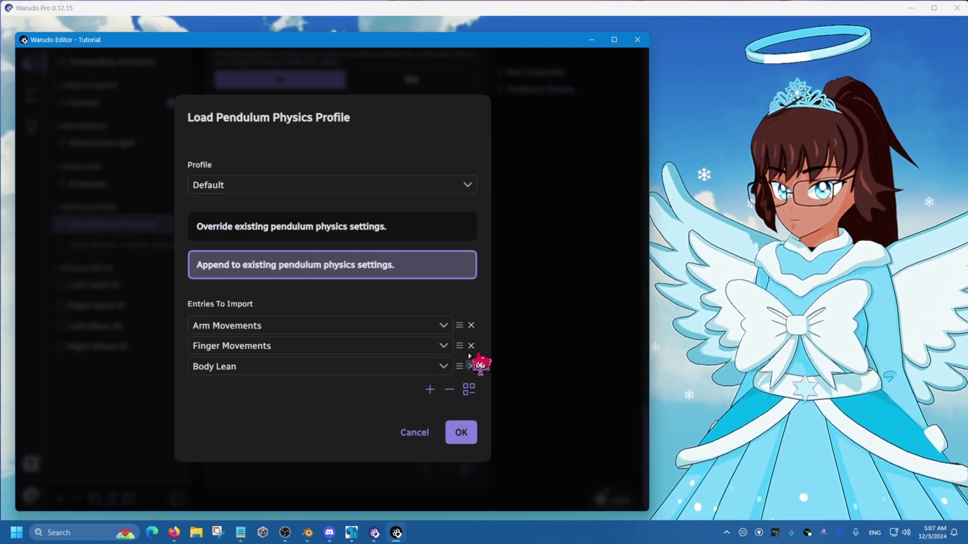
click(471, 366)
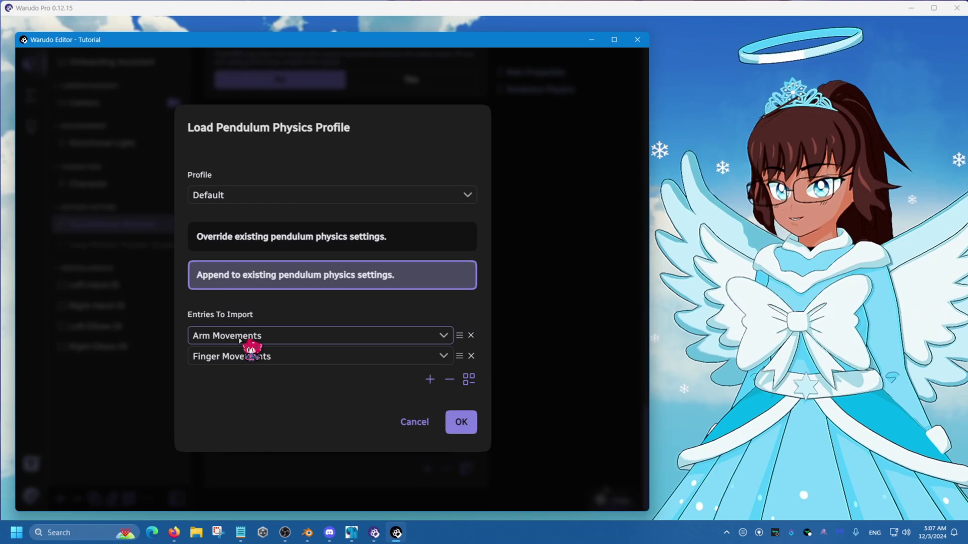
click(468, 425)
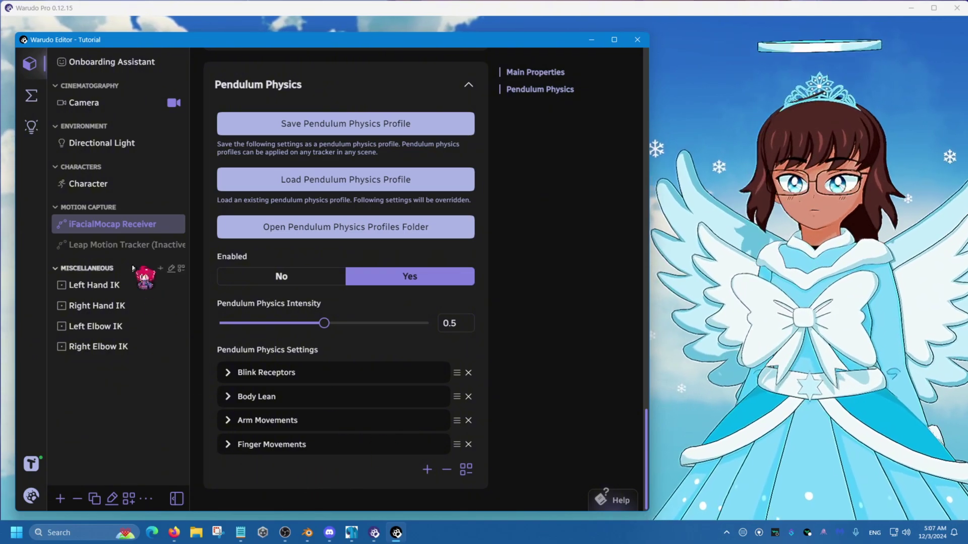
Add a Set Asset Property node beside the right-hand Enable node in the blueprint and set its Asset to iFacialMocap Receiver
click(33, 97)
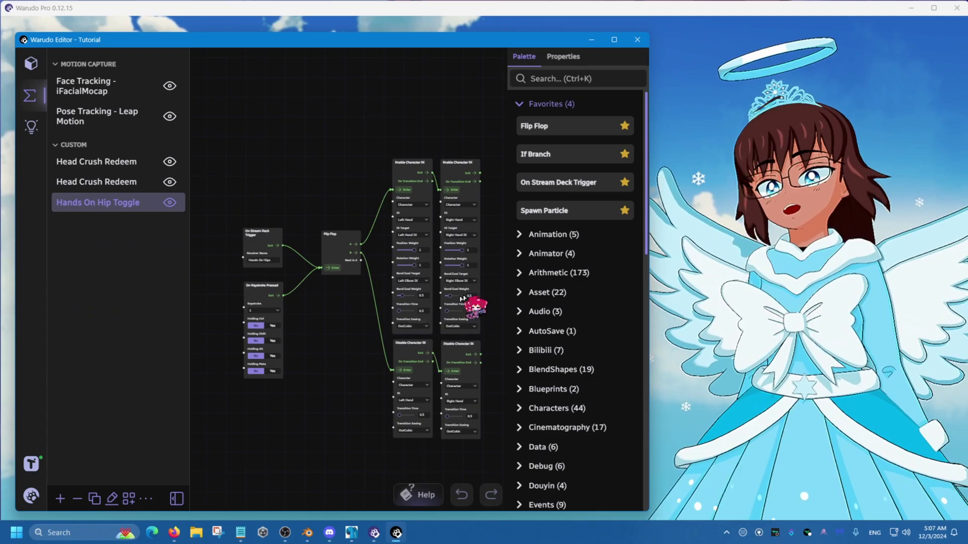
scroll(462, 298, up, 2)
middle_drag(461, 299, 363, 302)
scroll(363, 303, up, 2)
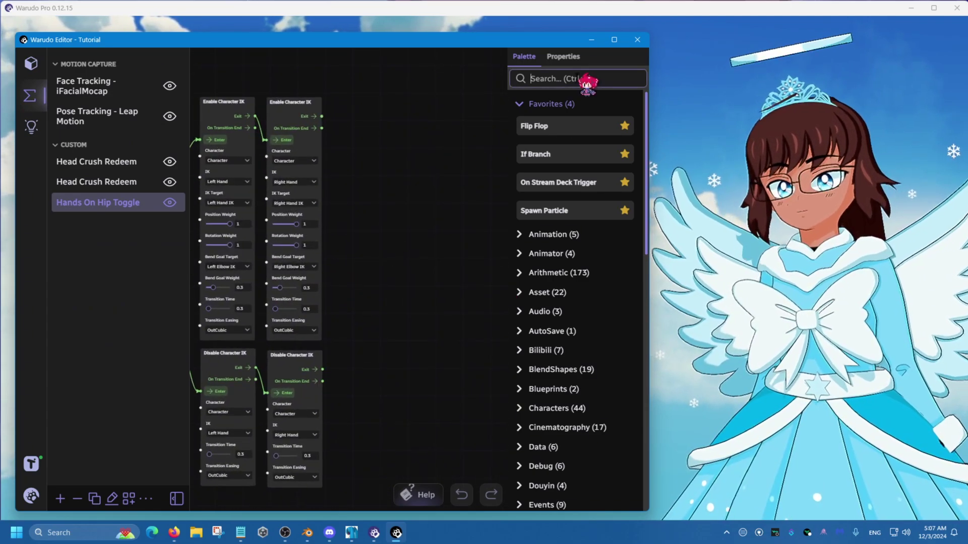
text(set asset)
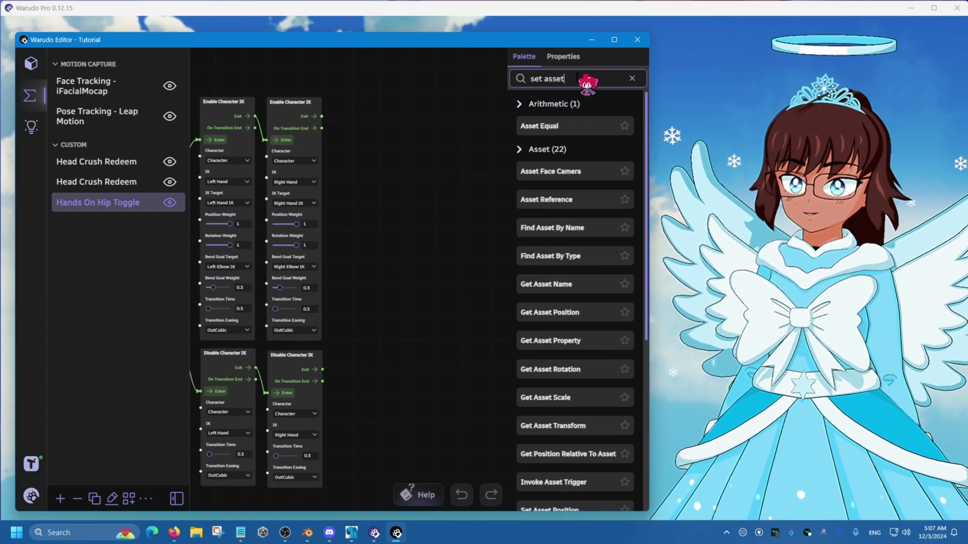
text( proper)
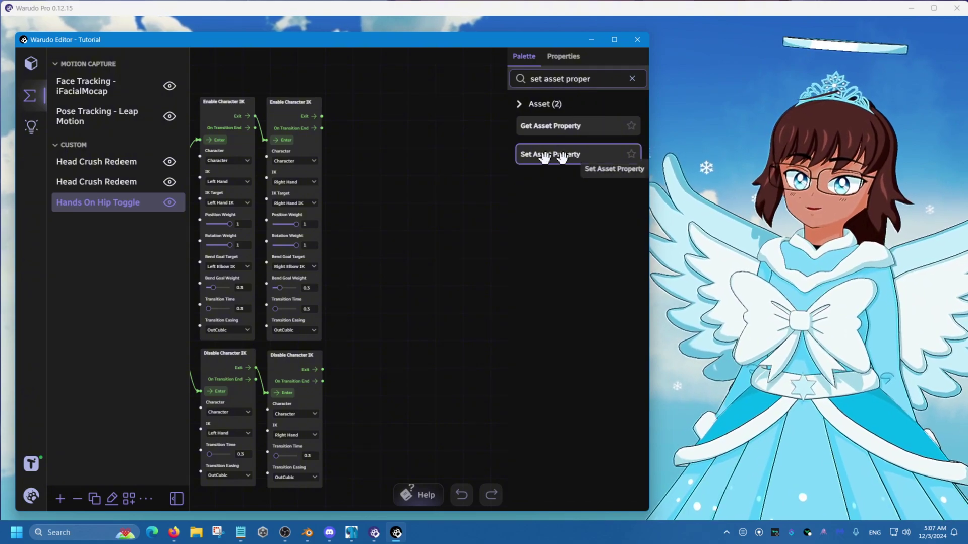
drag(561, 157, 353, 103)
scroll(378, 151, up, 1)
click(370, 129)
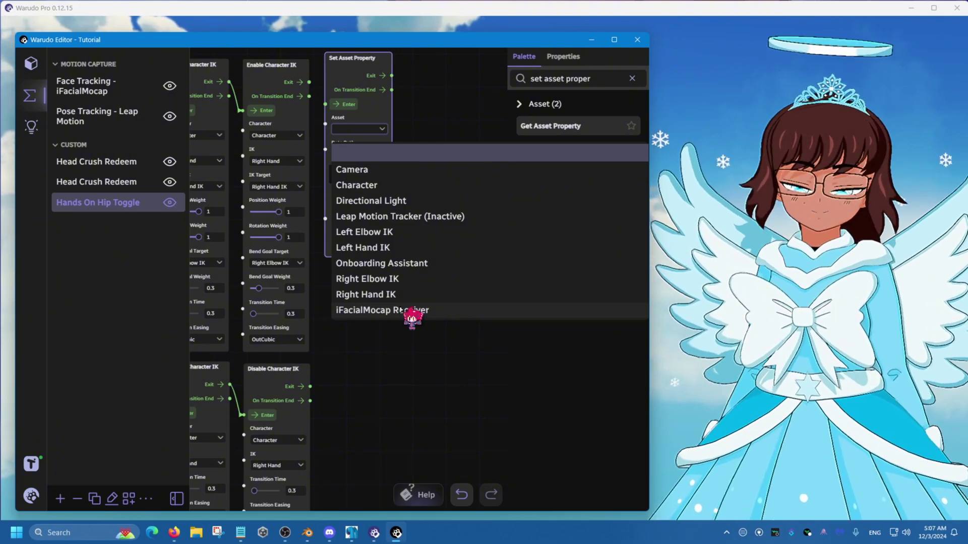
click(401, 310)
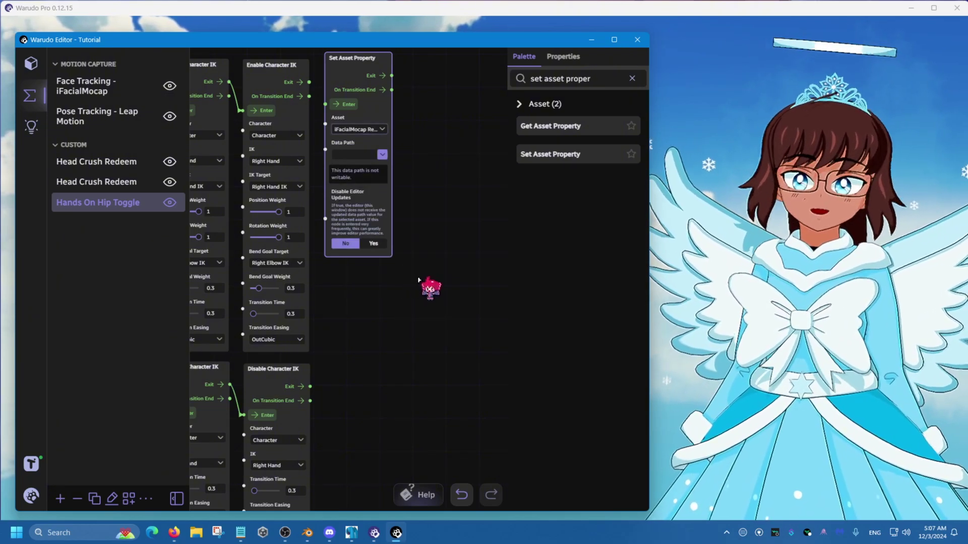
Browse the Set Asset Property node's Data Path options and check the order of the iFacialMocap Receiver's Pendulum Physics Settings entries
scroll(419, 280, up, 2)
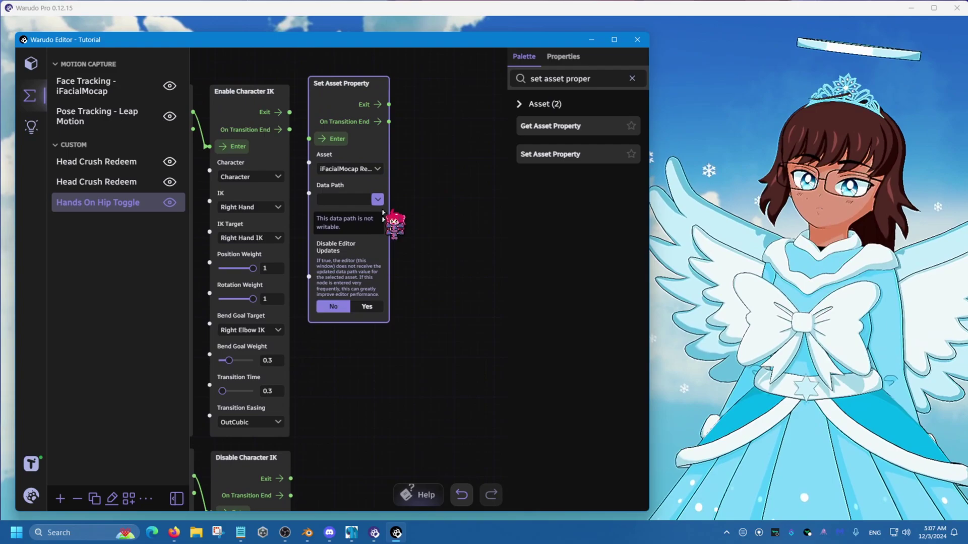
click(377, 200)
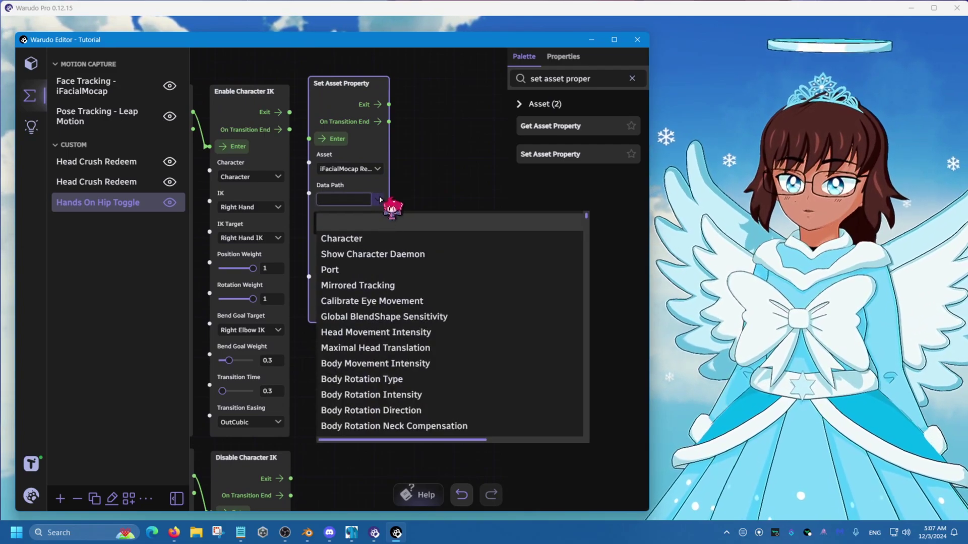
mouse_move(586, 217)
mouse_down()
mouse_move(582, 440)
mouse_move(586, 236)
mouse_up()
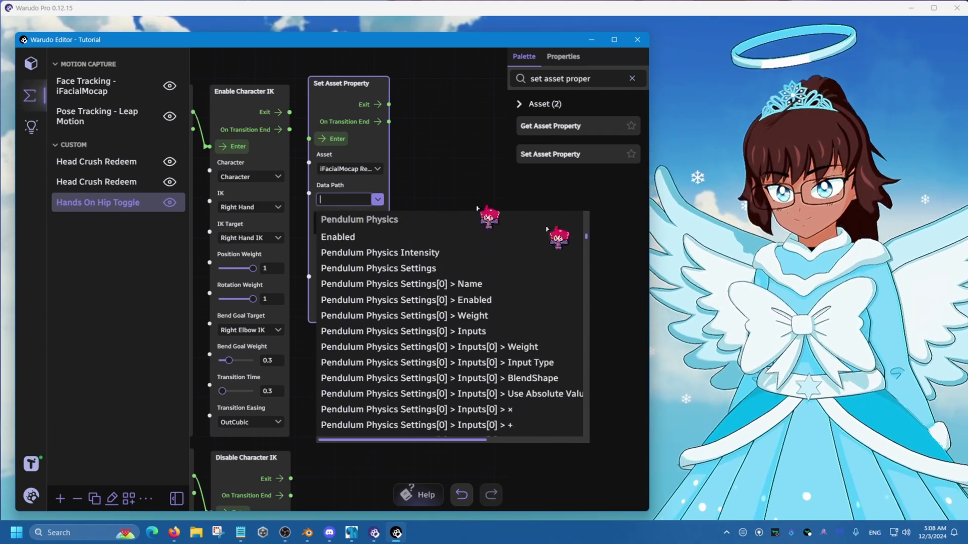
click(31, 63)
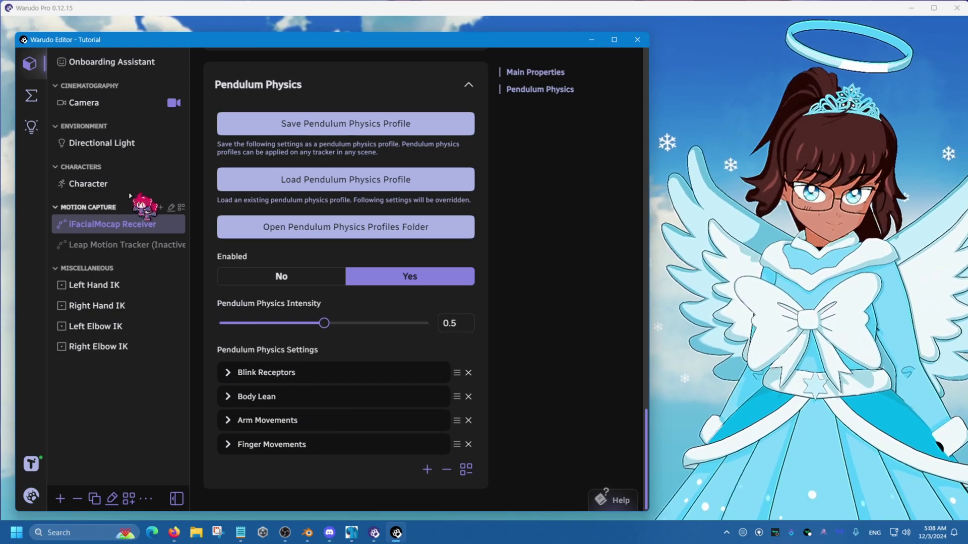
click(30, 97)
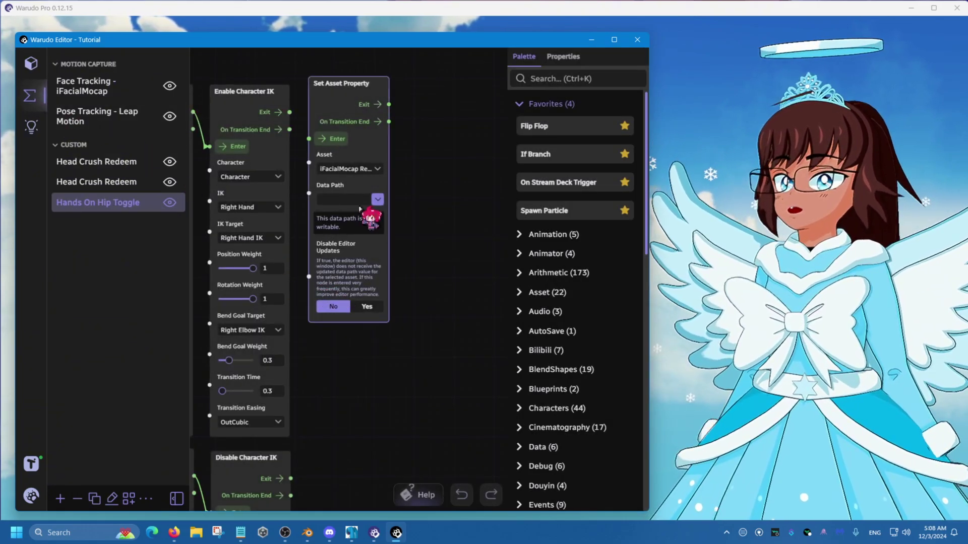
Set the Set Asset Property node's Data Path to Pendulum Physics Settings[2] > Enabled
click(377, 200)
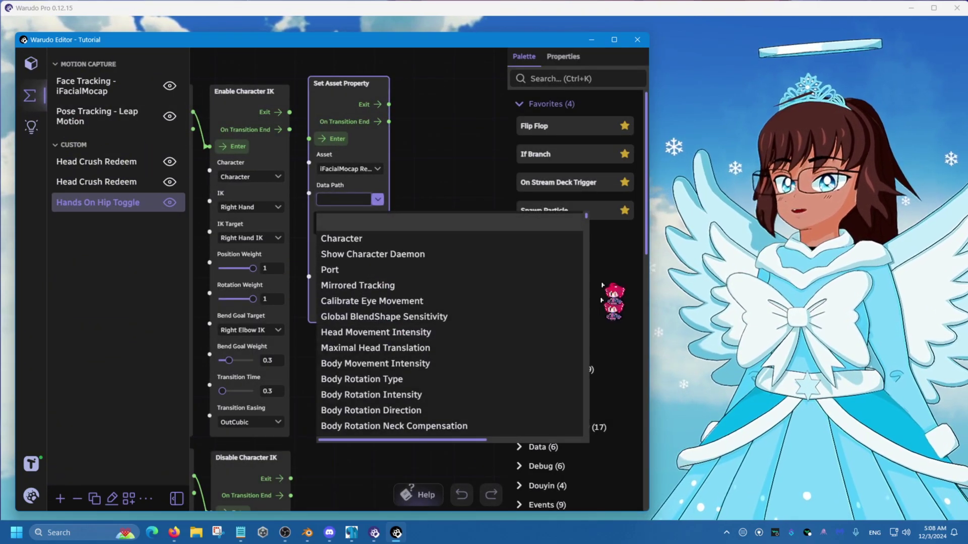
scroll(605, 353, down, 10)
scroll(605, 365, down, 10)
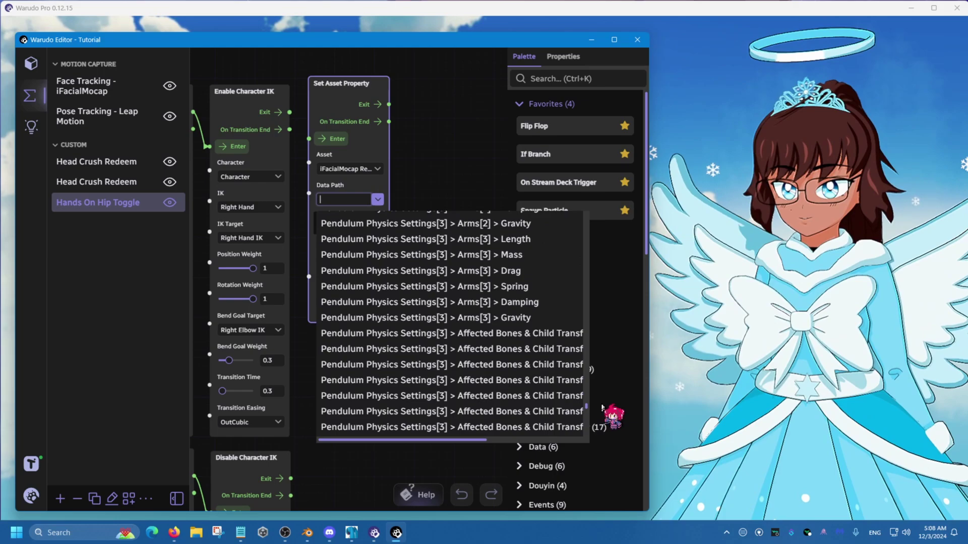
scroll(603, 373, up, 10)
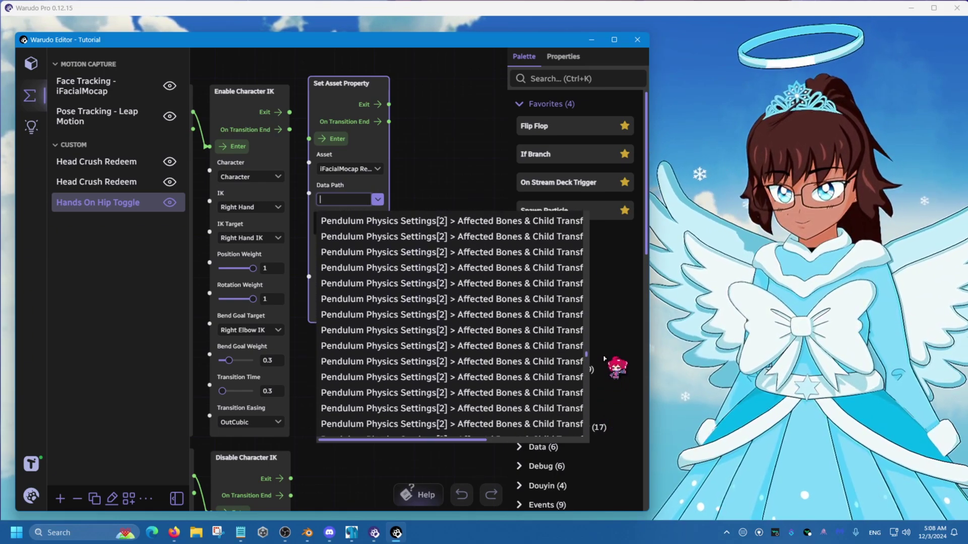
scroll(606, 333, up, 10)
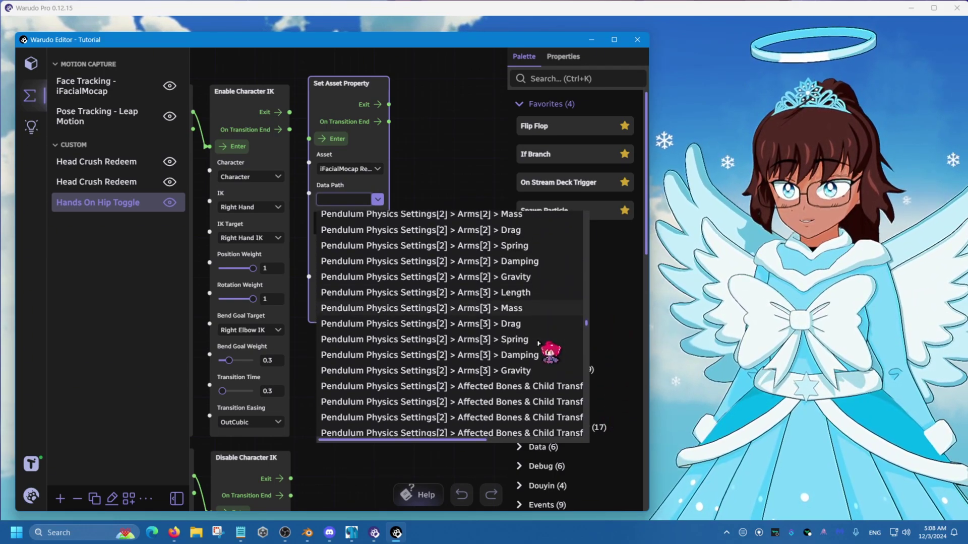
scroll(537, 334, up, 8)
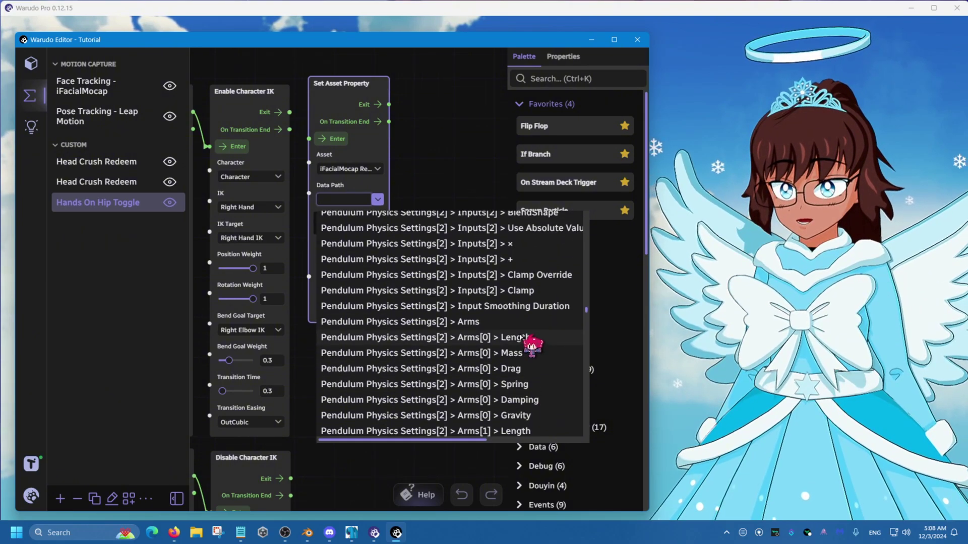
scroll(517, 298, up, 1)
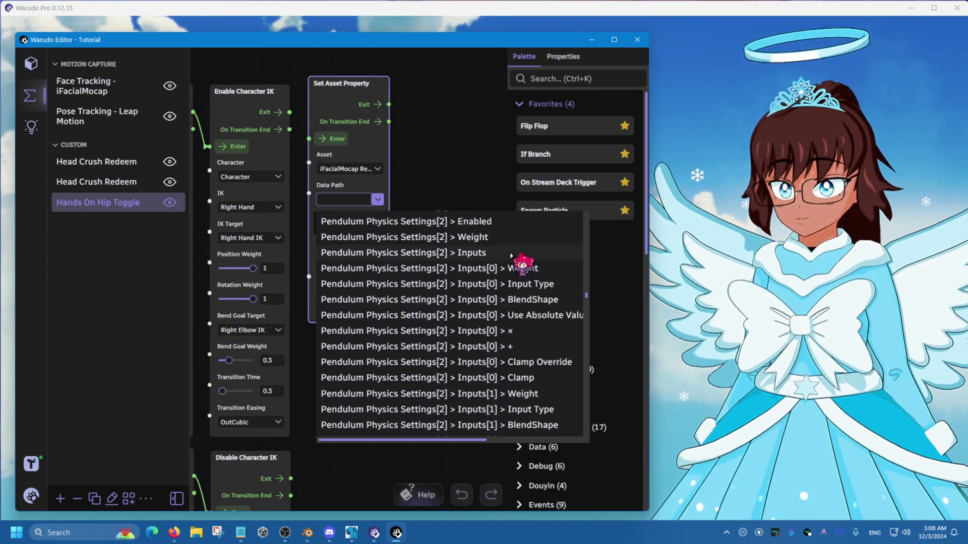
scroll(534, 299, up, 4)
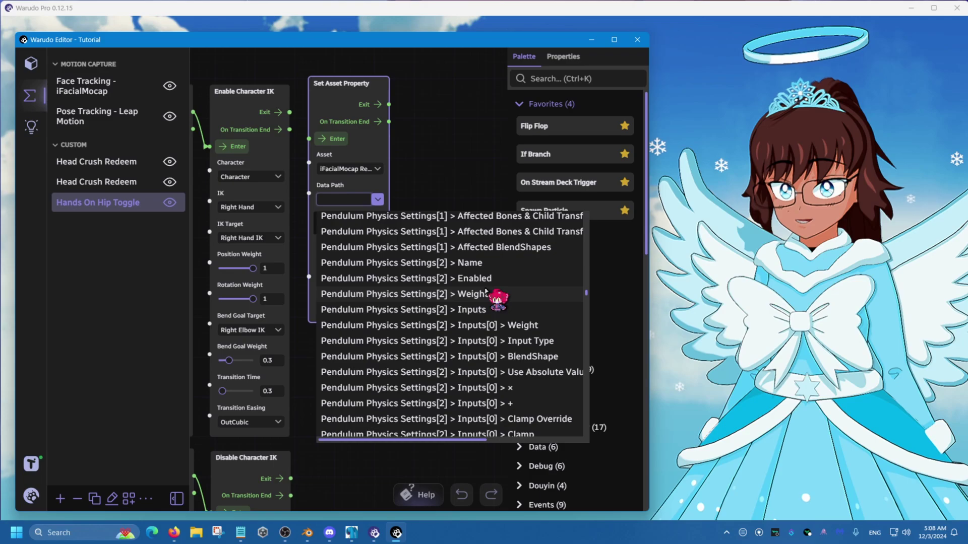
click(467, 280)
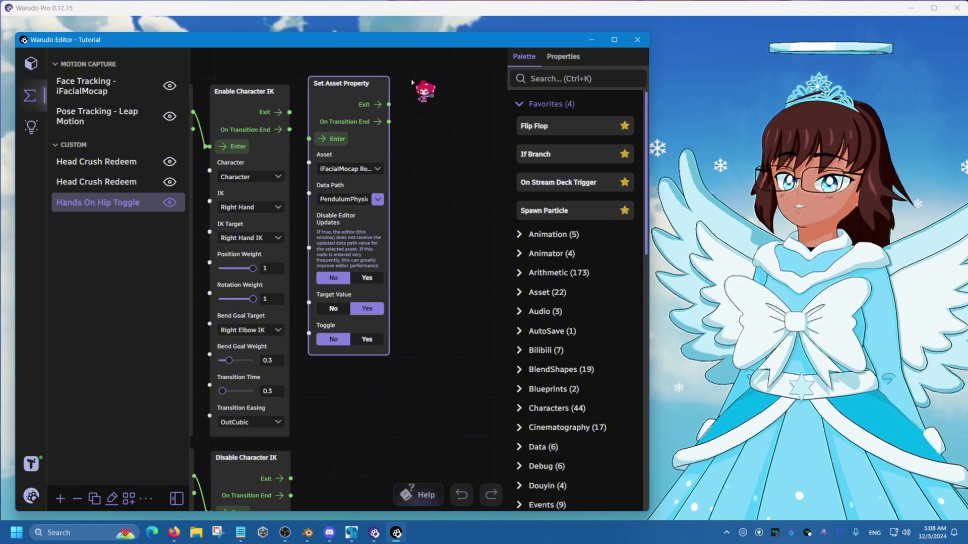
Duplicate the Set Asset Property node alongside the original and change the copy's Data Path index to 3, keeping the Enabled property
key(ctrl+v)
drag(440, 126, 435, 99)
drag(470, 204, 434, 206)
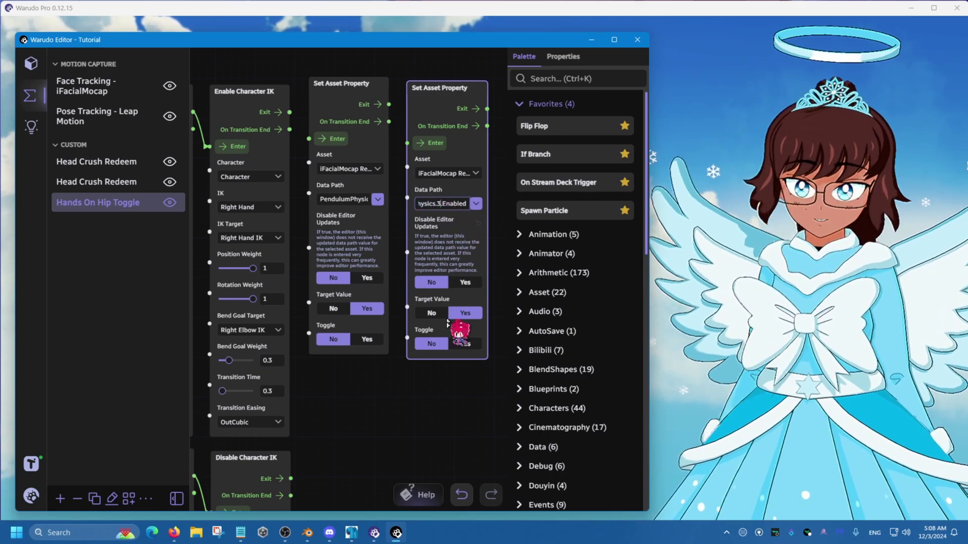
click(448, 431)
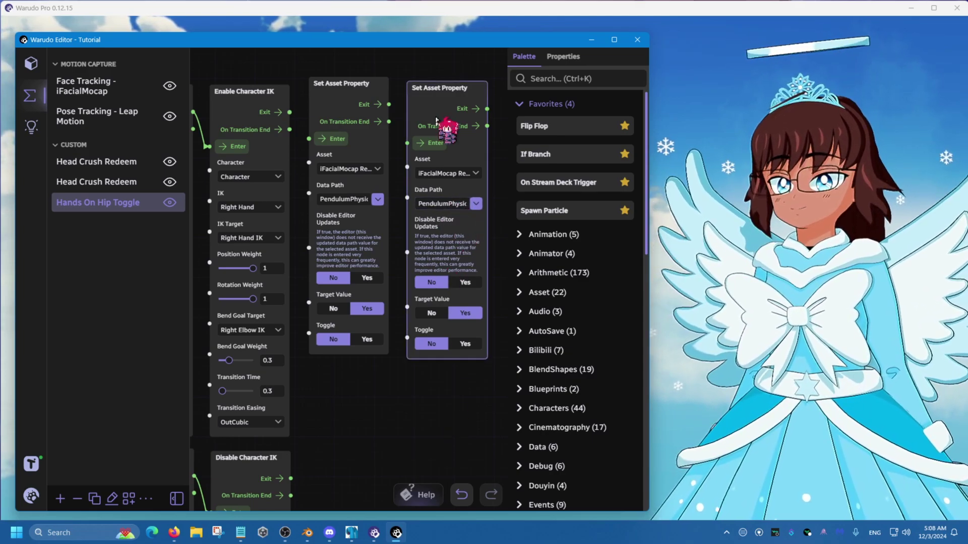
Set Target Value to No on both Set Asset Property nodes and chain them after the right-hand Enable Character IK node's Exit
scroll(363, 389, down, 3)
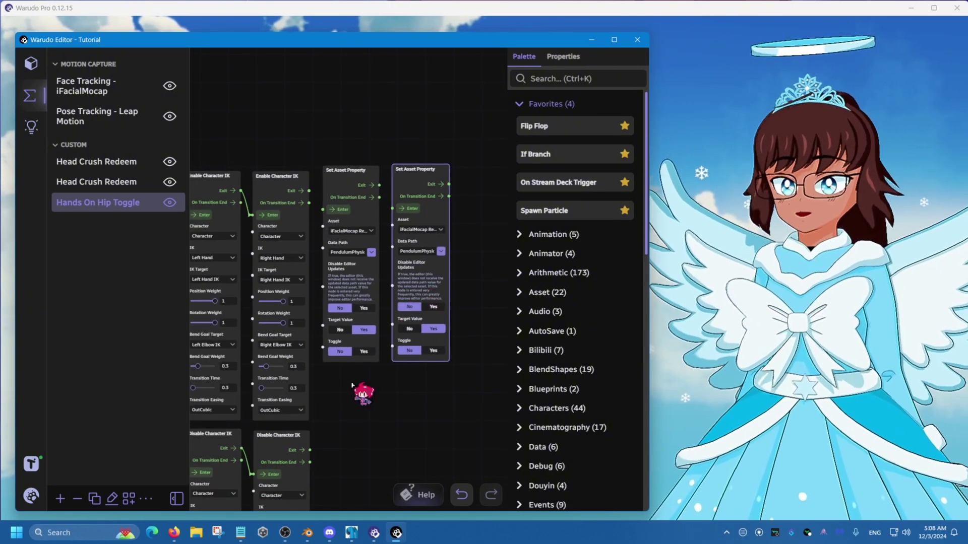
click(352, 383)
scroll(355, 393, up, 1)
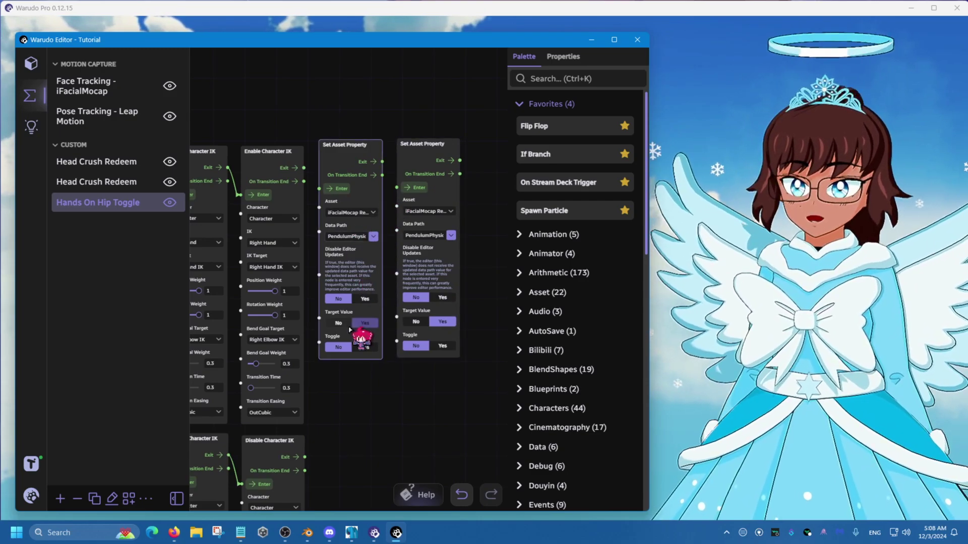
right_drag(380, 386, 390, 332)
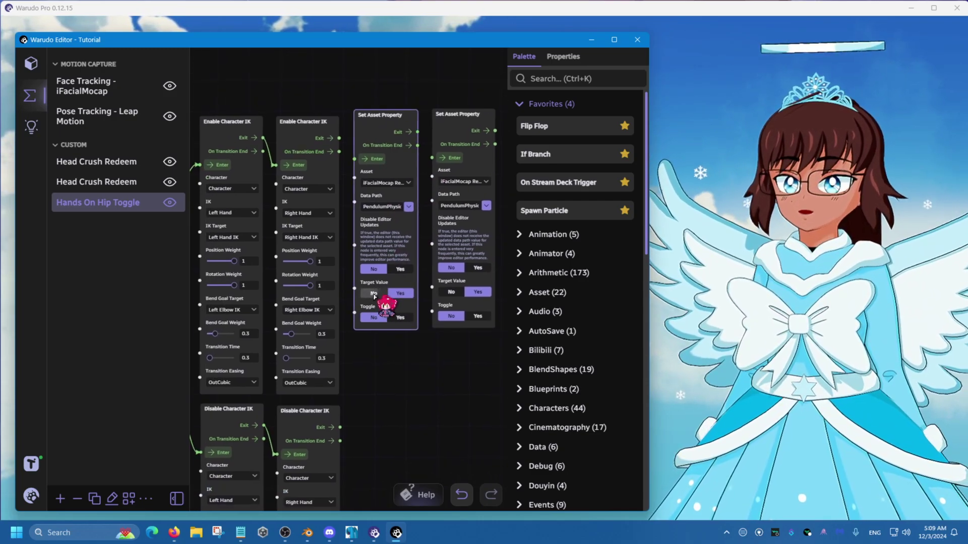
click(373, 294)
click(451, 291)
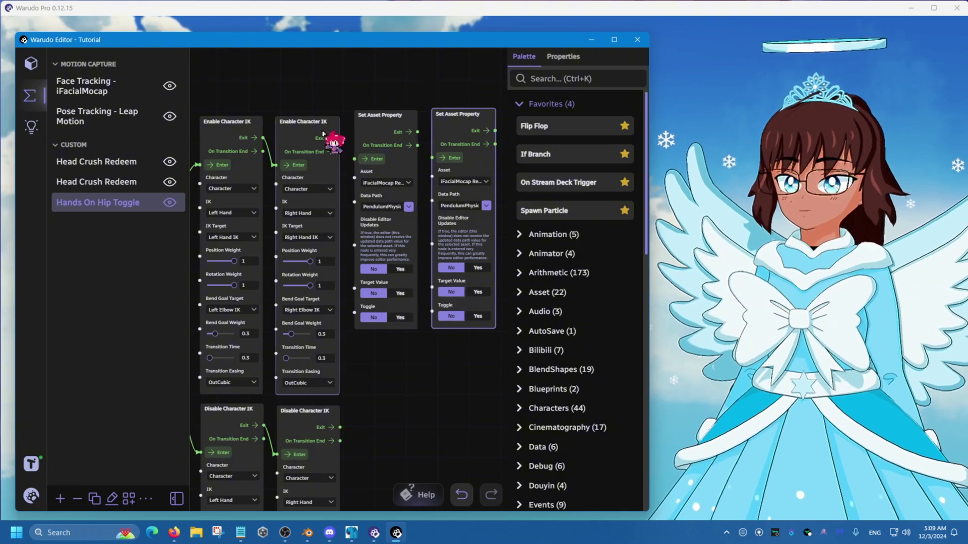
drag(339, 137, 355, 159)
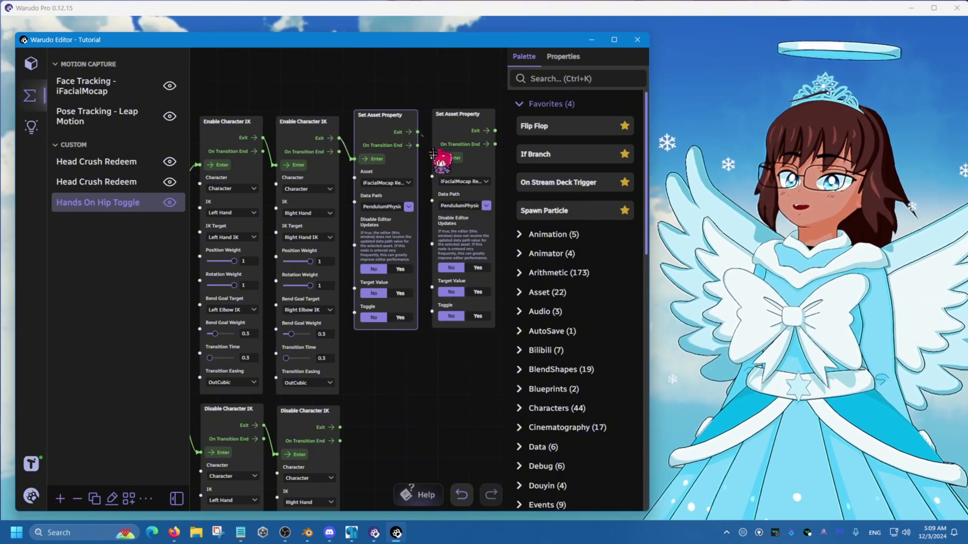
drag(433, 154, 432, 158)
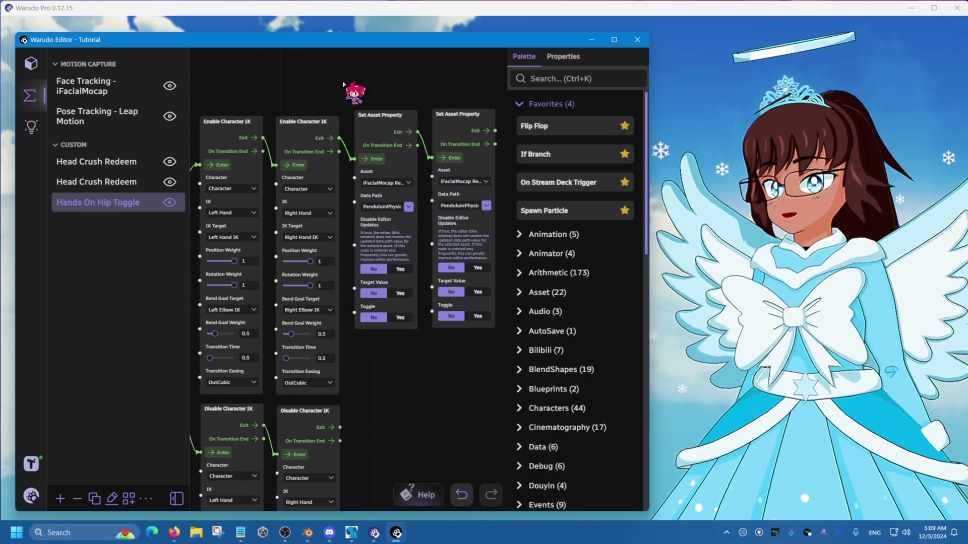
Duplicate both connected Set Asset Property nodes and place the copies beside the right-hand Disable Character IK node
drag(344, 87, 519, 373)
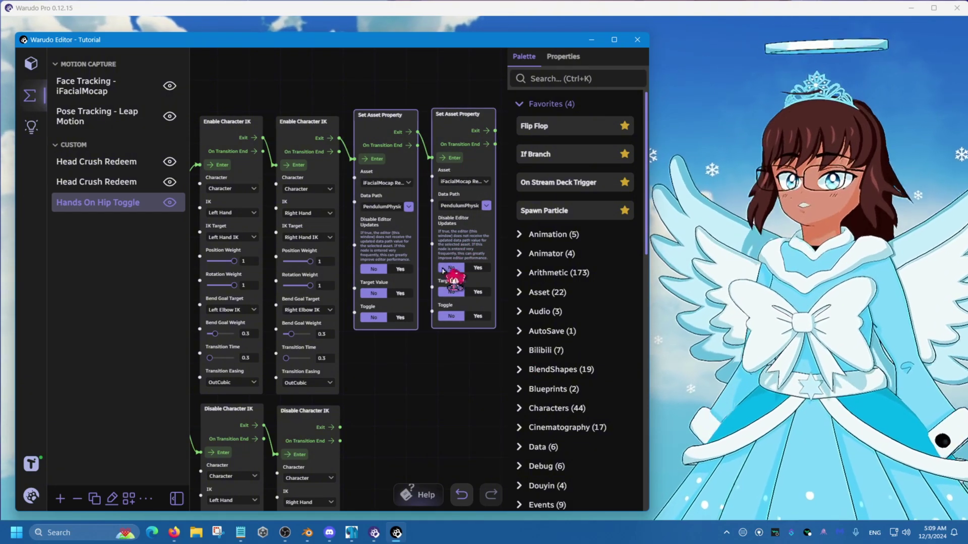
key(ctrl+v)
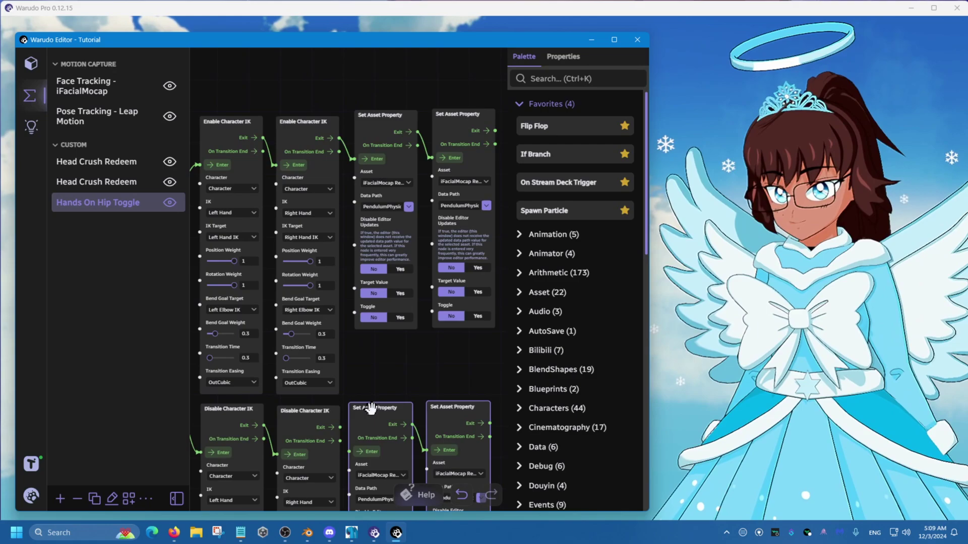
drag(371, 409, 383, 411)
Connect the right-hand Disable Character IK node's Exit to the copied Set Asset Property nodes and give both a Target Value of Yes
scroll(382, 411, down, 3)
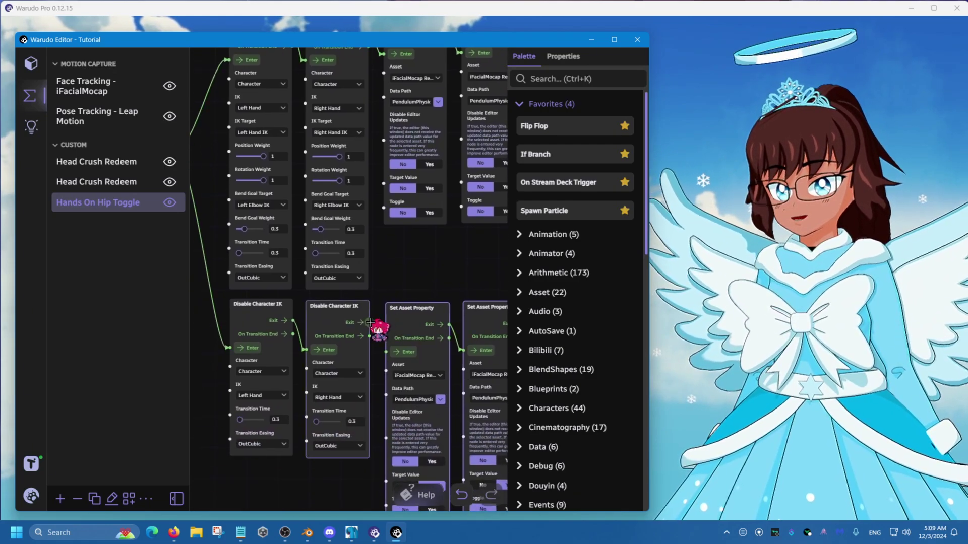
drag(370, 323, 379, 349)
scroll(405, 281, down, 3)
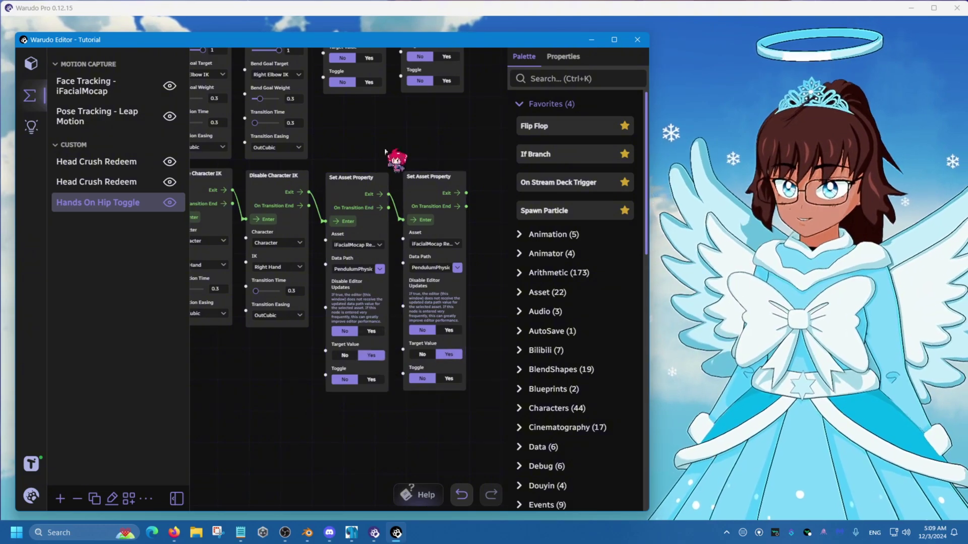
scroll(391, 336, up, 4)
scroll(368, 367, down, 2)
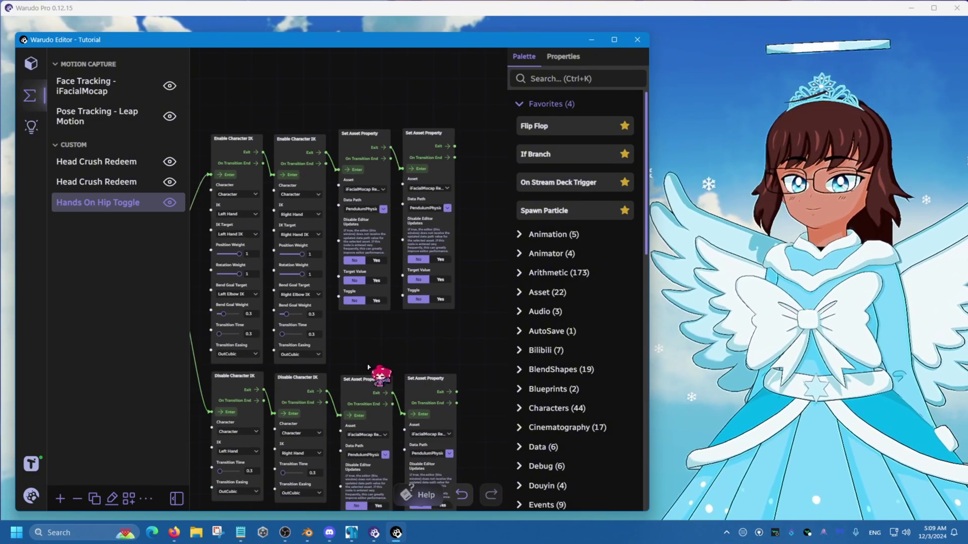
scroll(374, 357, down, 3)
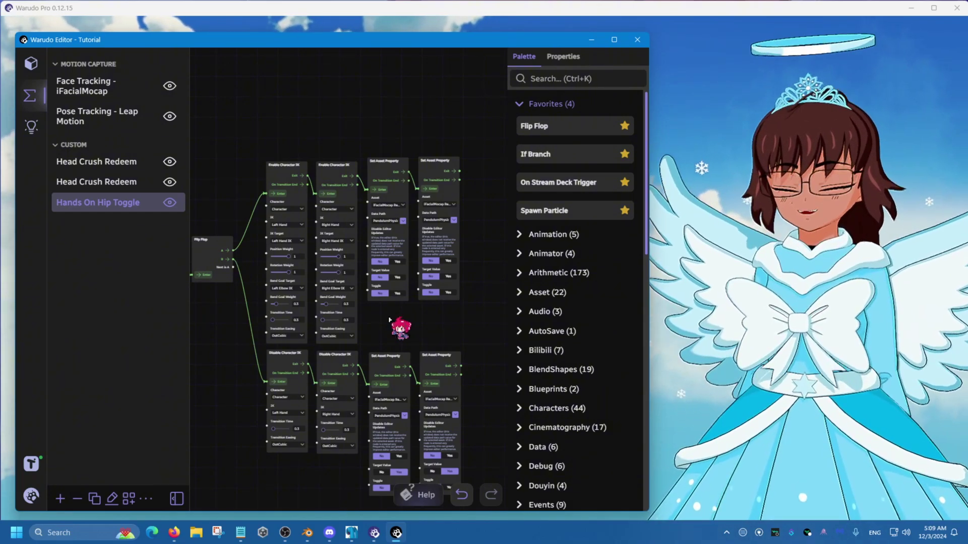
scroll(392, 303, down, 1)
drag(393, 276, 428, 300)
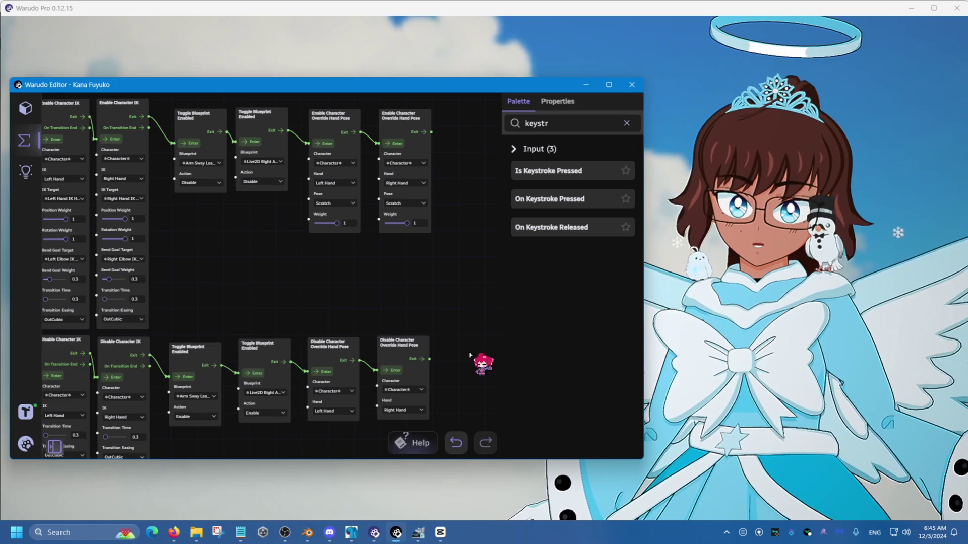
Return to the Kana Fuyuko scene's editor and examine the Enable Character Override Hand Pose nodes' Hand, Pose and Weight settings
click(724, 338)
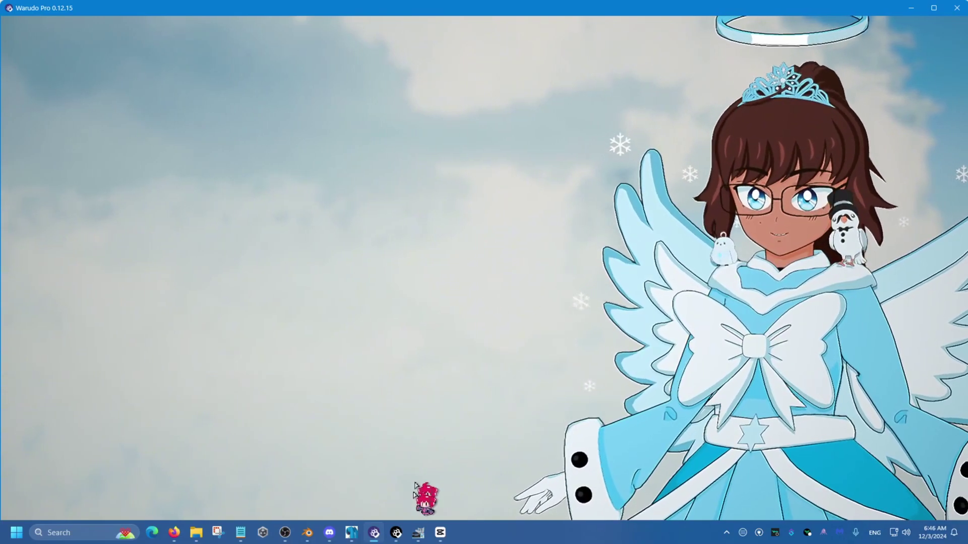
click(396, 533)
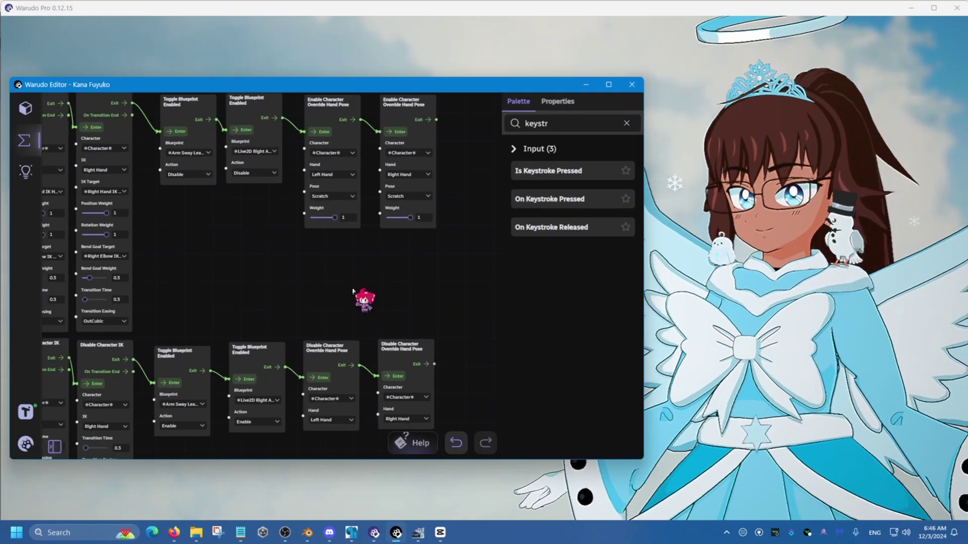
scroll(366, 302, up, 2)
scroll(338, 338, up, 2)
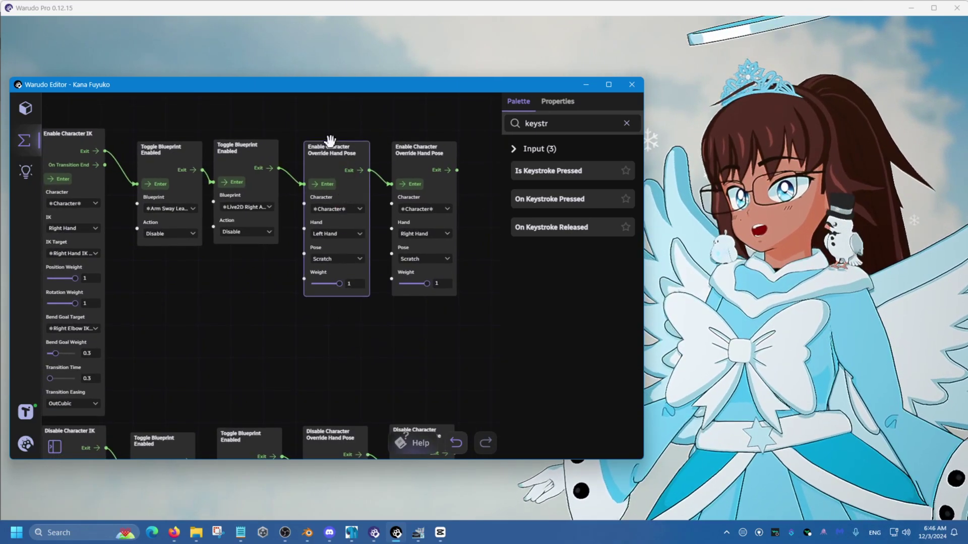
scroll(324, 147, up, 2)
scroll(305, 162, up, 1)
click(313, 206)
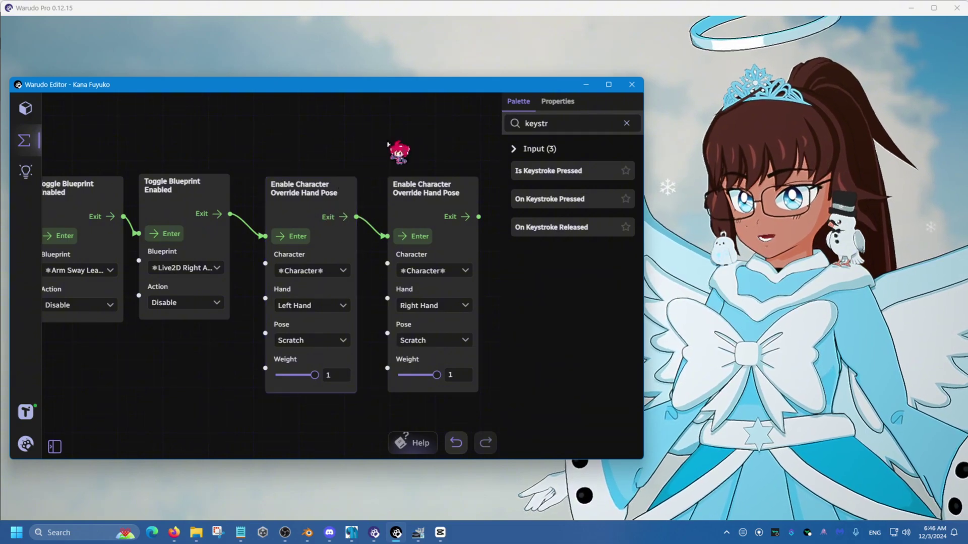
Search the node palette for "enable char" to locate the Enable Character Override Hand Pose node
drag(399, 151, 335, 147)
click(508, 127)
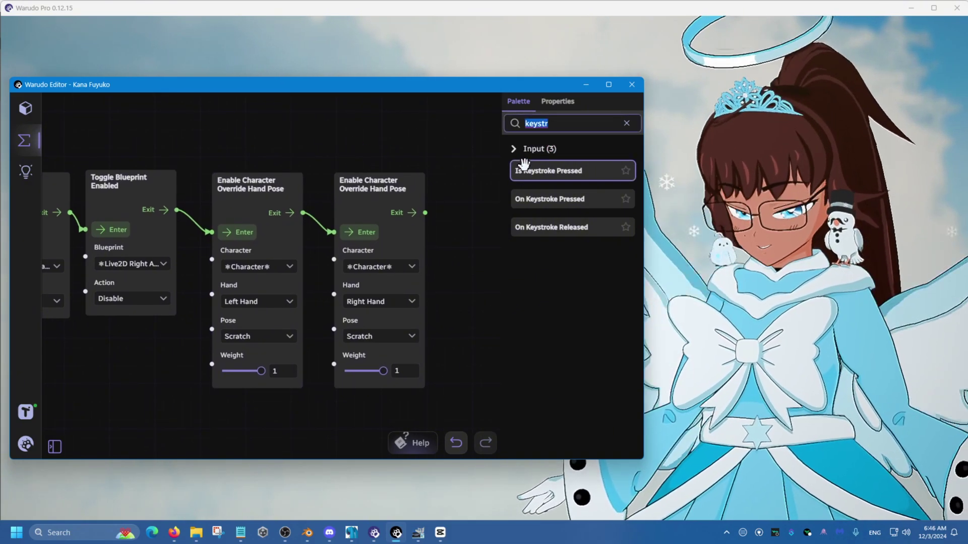
text(enable char)
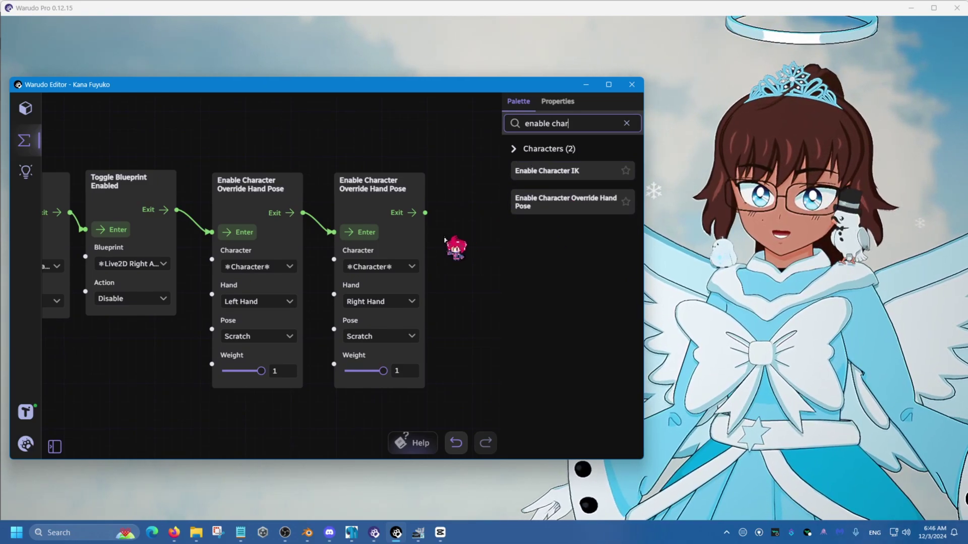
Examine how the Toggle Blueprint Enabled and hand pose override nodes are chained after the Enable and Disable Character IK nodes
scroll(444, 239, down, 3)
click(331, 224)
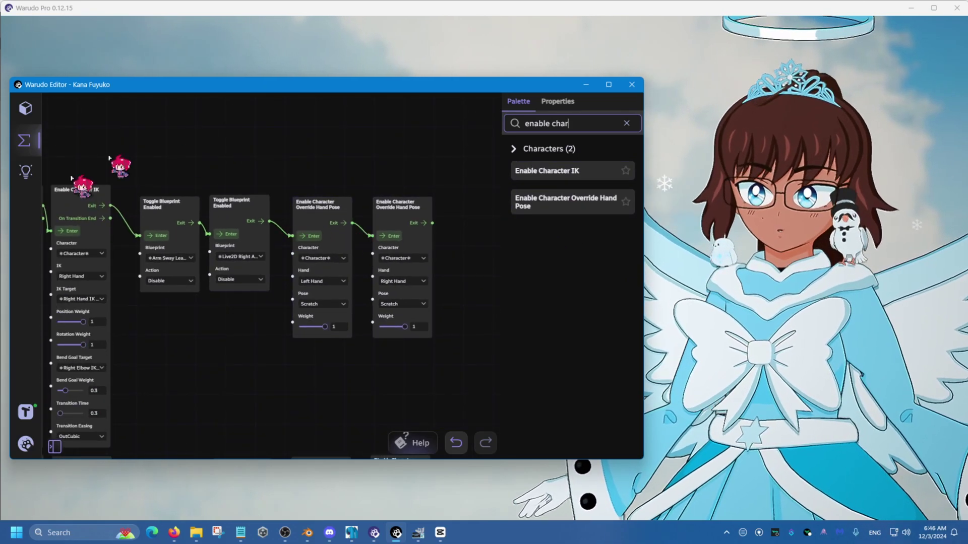
right_drag(86, 188, 178, 185)
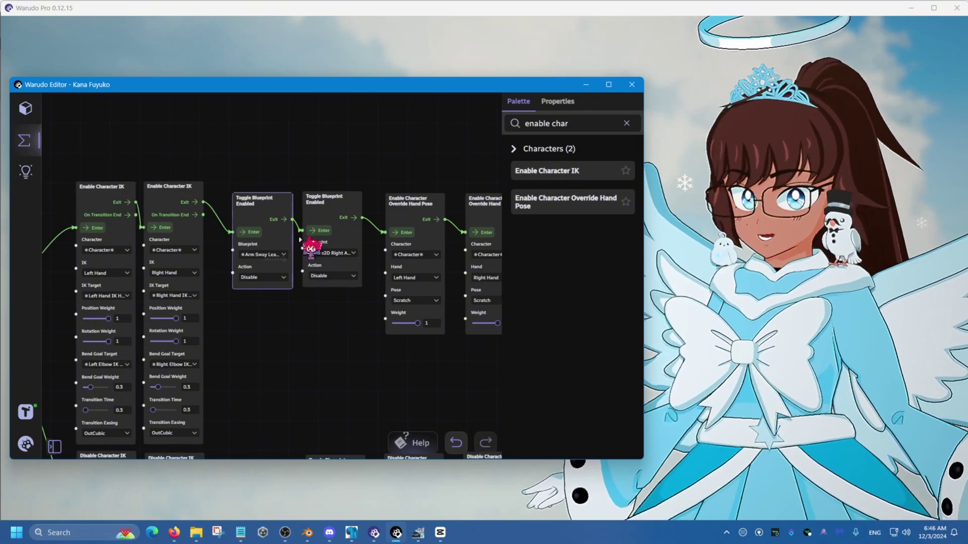
scroll(363, 362, down, 4)
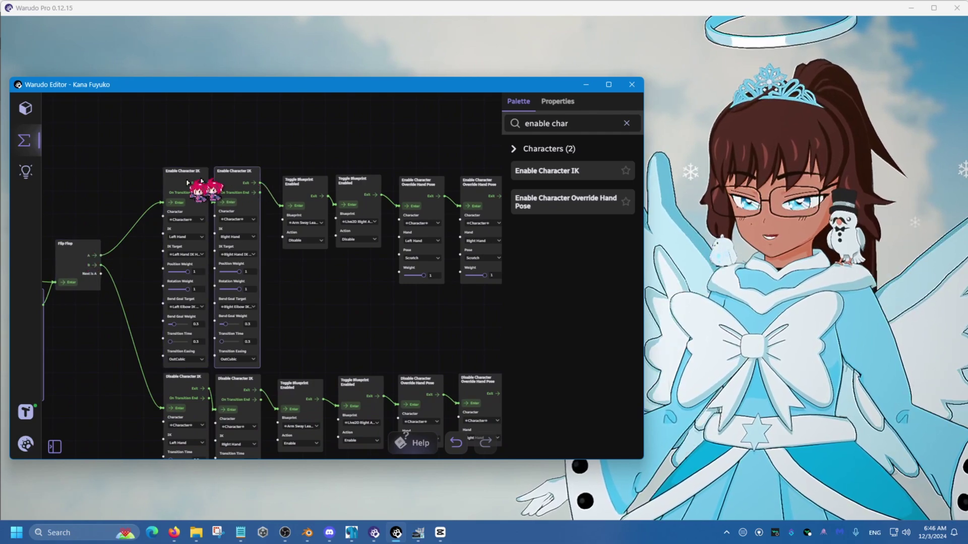
scroll(320, 335, up, 2)
scroll(401, 312, up, 1)
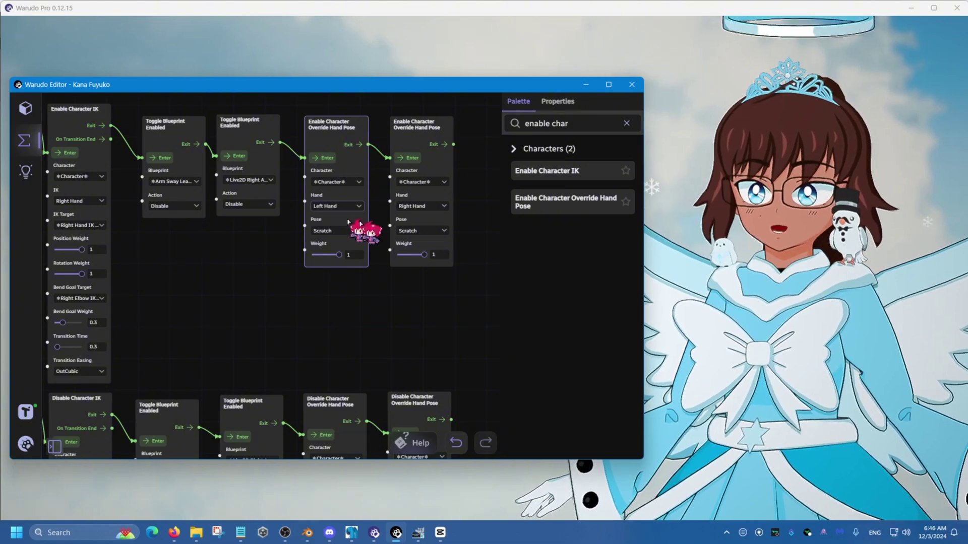
drag(369, 306, 383, 317)
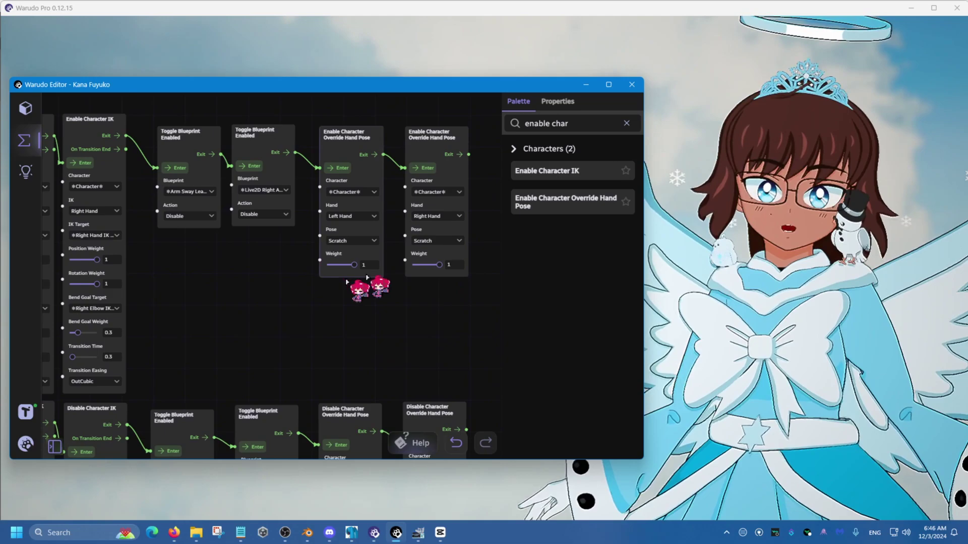
scroll(304, 341, down, 2)
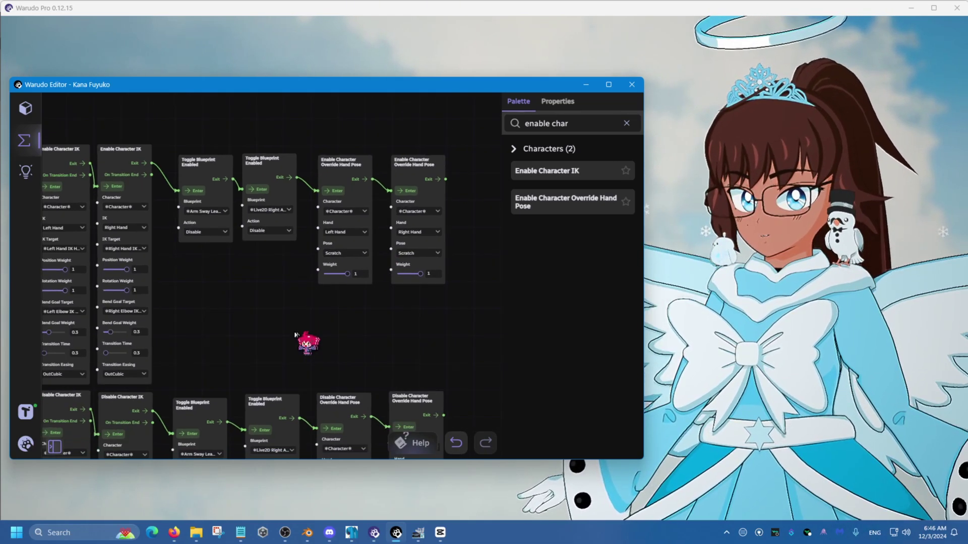
Examine the disable branch's hand pose nodes and search the node palette for "disab" to locate Disable Character Override Hand Pose
drag(309, 341, 450, 288)
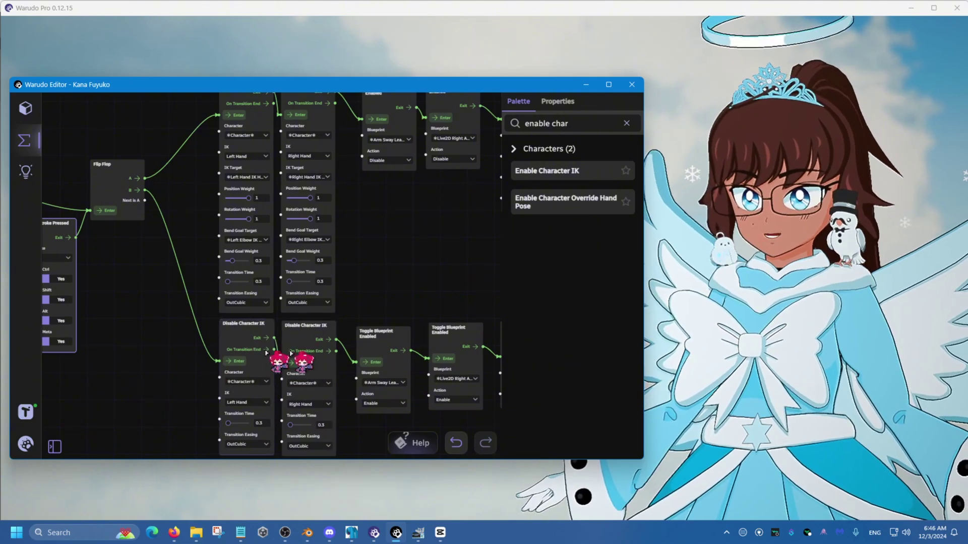
right_drag(418, 250, 212, 189)
scroll(387, 302, up, 2)
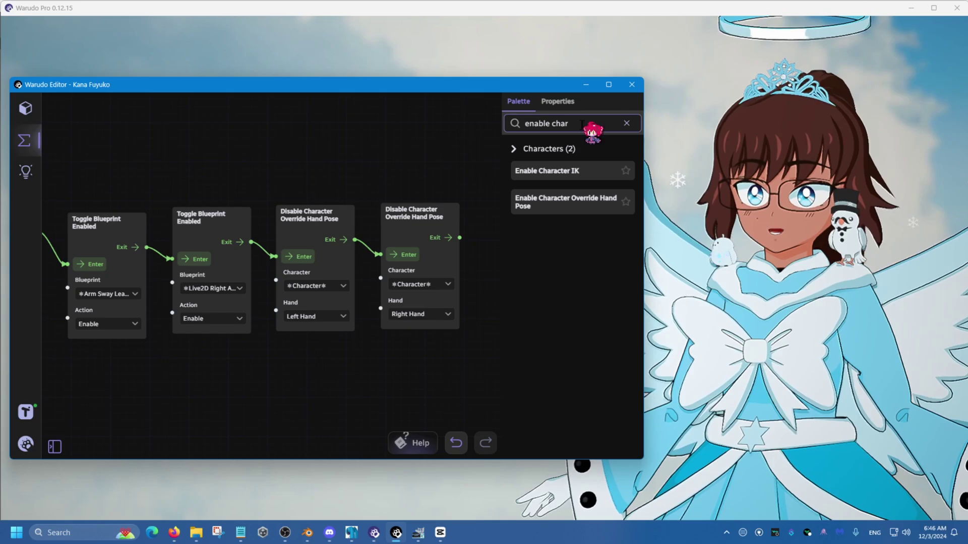
text(disab)
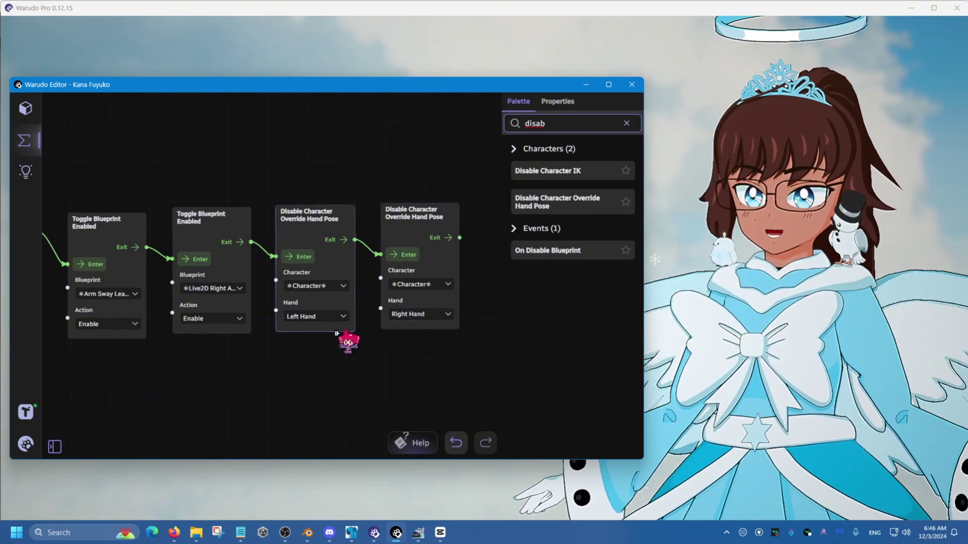
Test the hands-on-hips toggle on the character with the 1 keystroke and clear the node palette search
text(l)
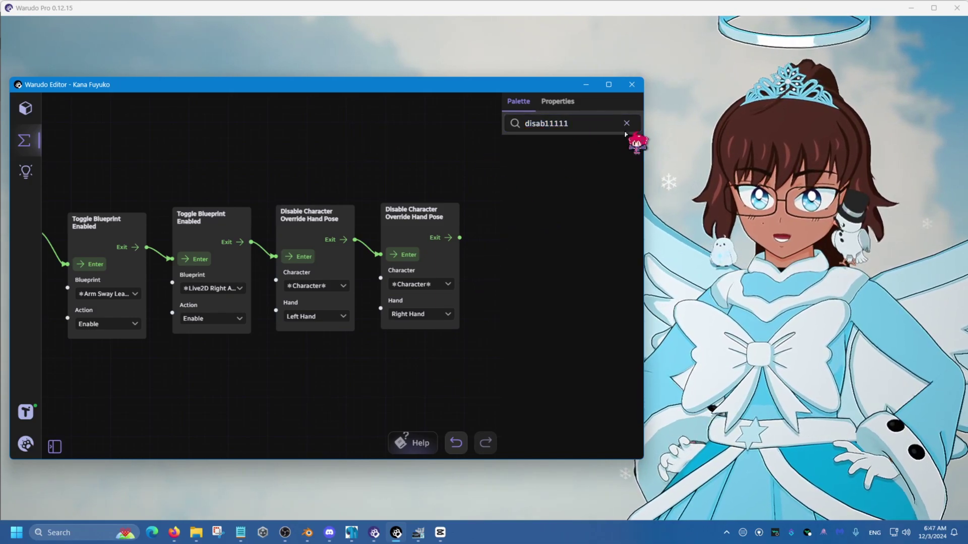
key(BackSpace)
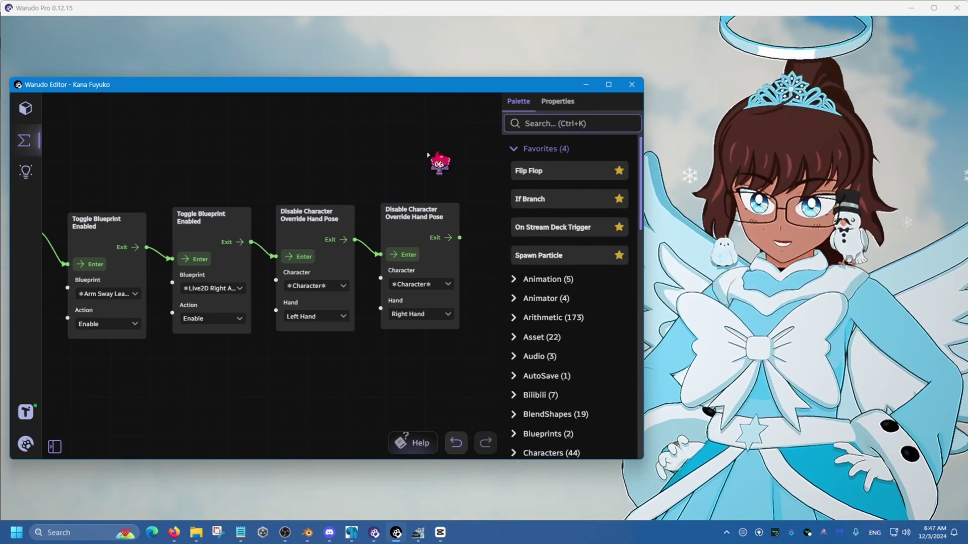
click(746, 319)
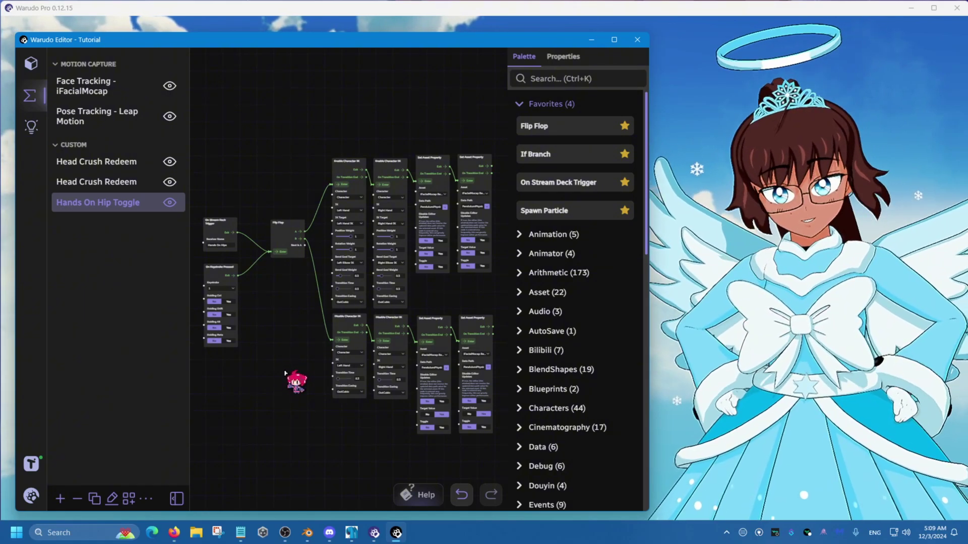
Review the complete Hands On Hip Toggle blueprint in the Tutorial scene and return to the unobstructed character view
scroll(285, 373, down, 1)
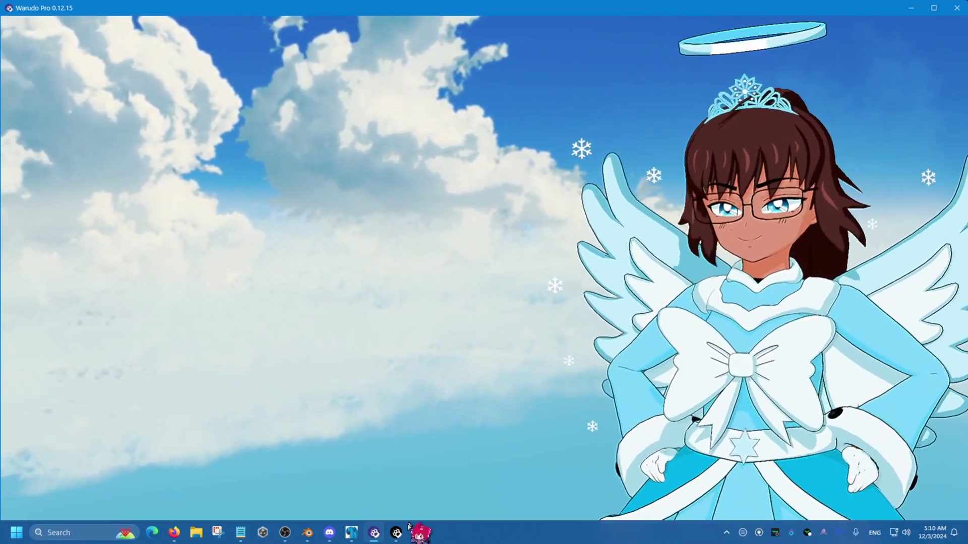
click(397, 533)
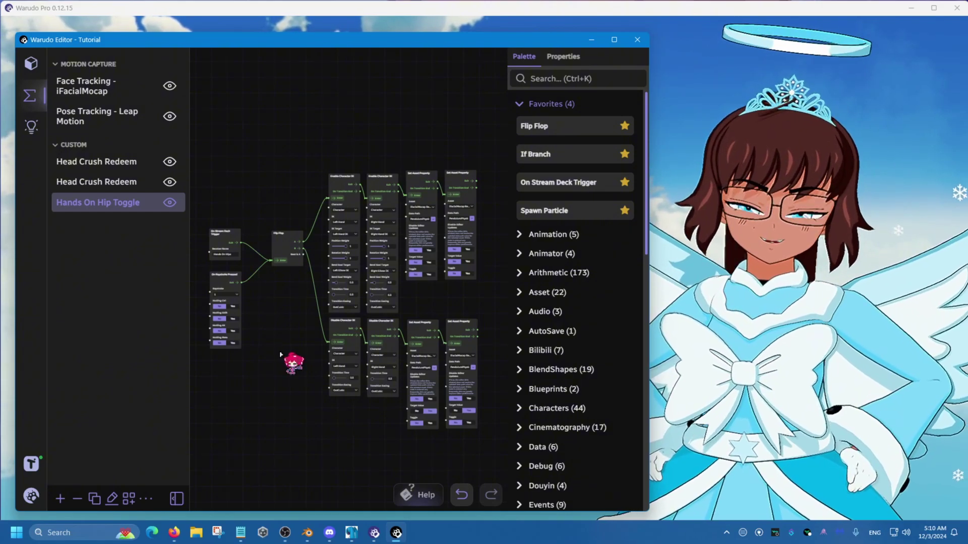
click(706, 408)
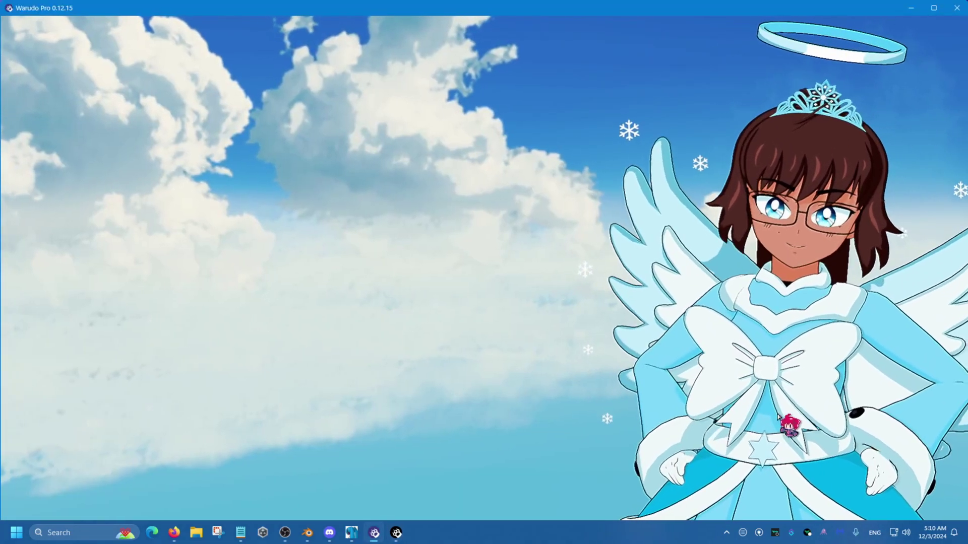